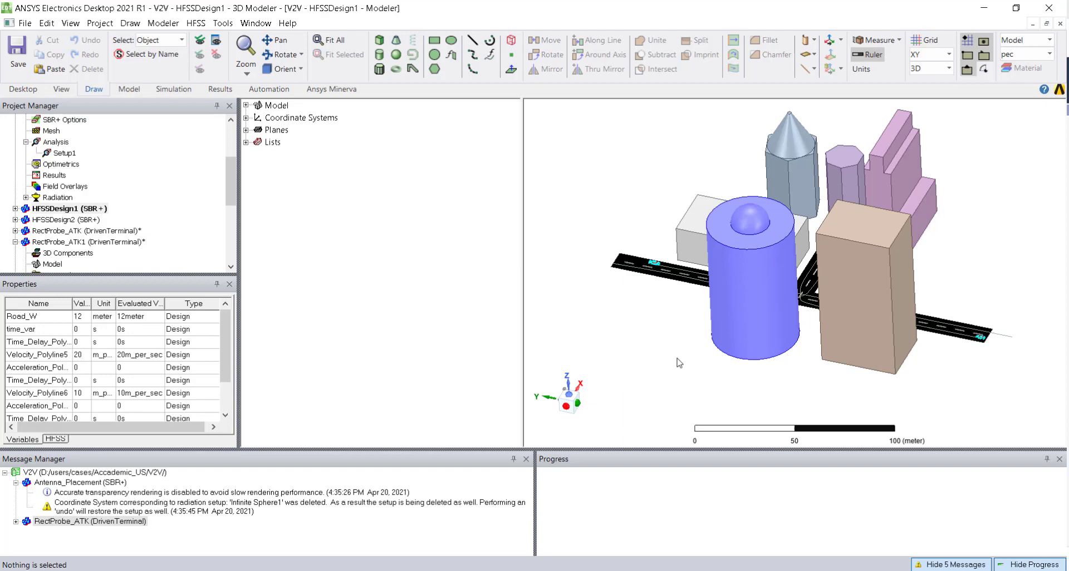
# - Inspect the city street model, its buildings and vehicles from overhead, close up and at an angle
pyautogui.moveTo(709, 334); pyautogui.dragTo(760, 333)
pyautogui.keyDown('alt'); pyautogui.keyDown('shift'); pyautogui.moveTo(871, 442); pyautogui.dragTo(826, 314); pyautogui.keyUp('shift'); pyautogui.keyUp('alt')
pyautogui.scroll(1, 863, 276)
pyautogui.scroll(-5, 824, 365)
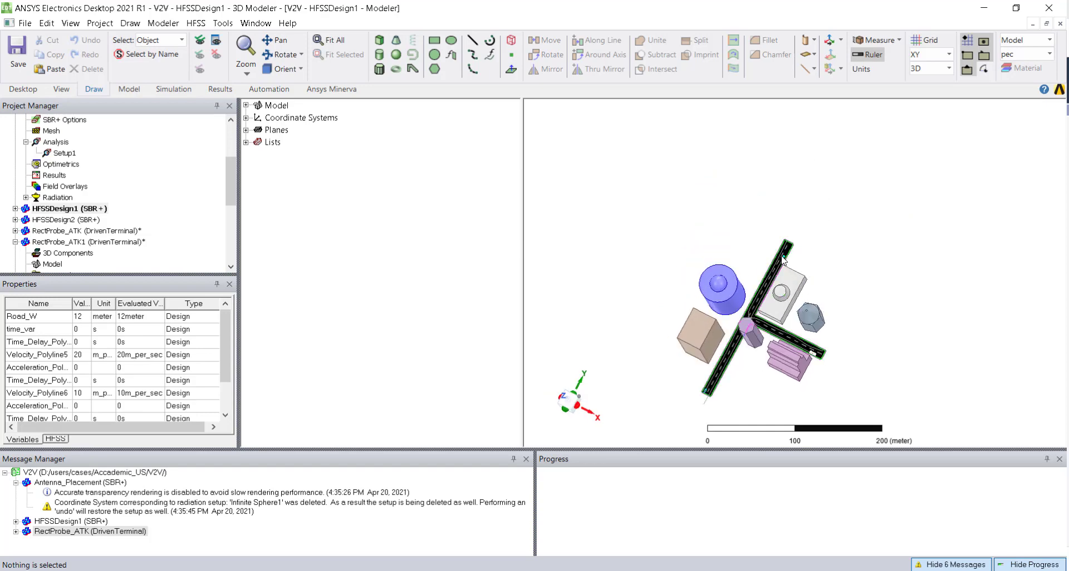
pyautogui.scroll(5, 778, 273)
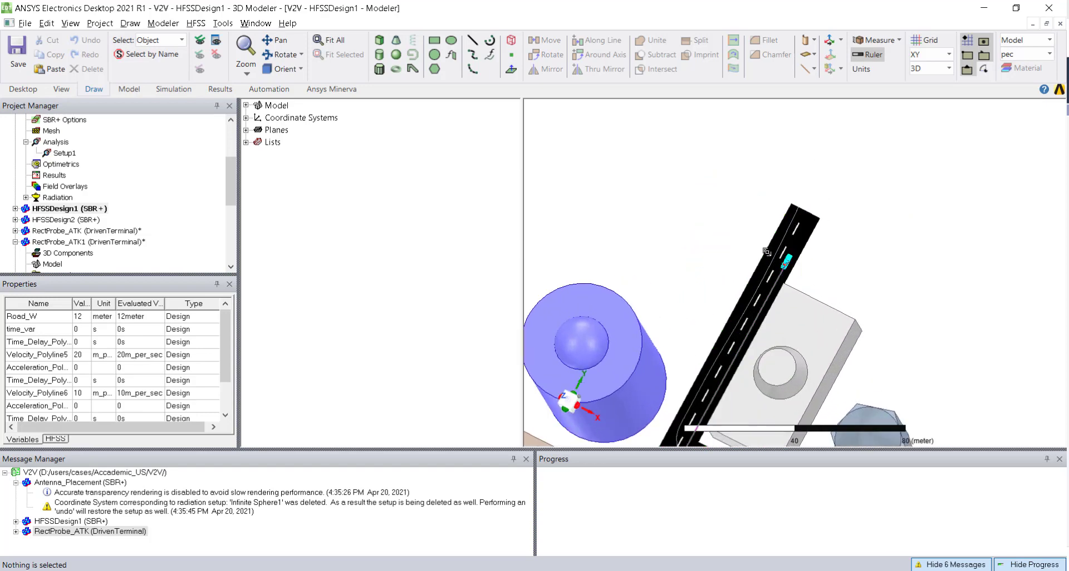
pyautogui.scroll(-5, 739, 324)
pyautogui.moveTo(740, 323); pyautogui.dragTo(714, 340)
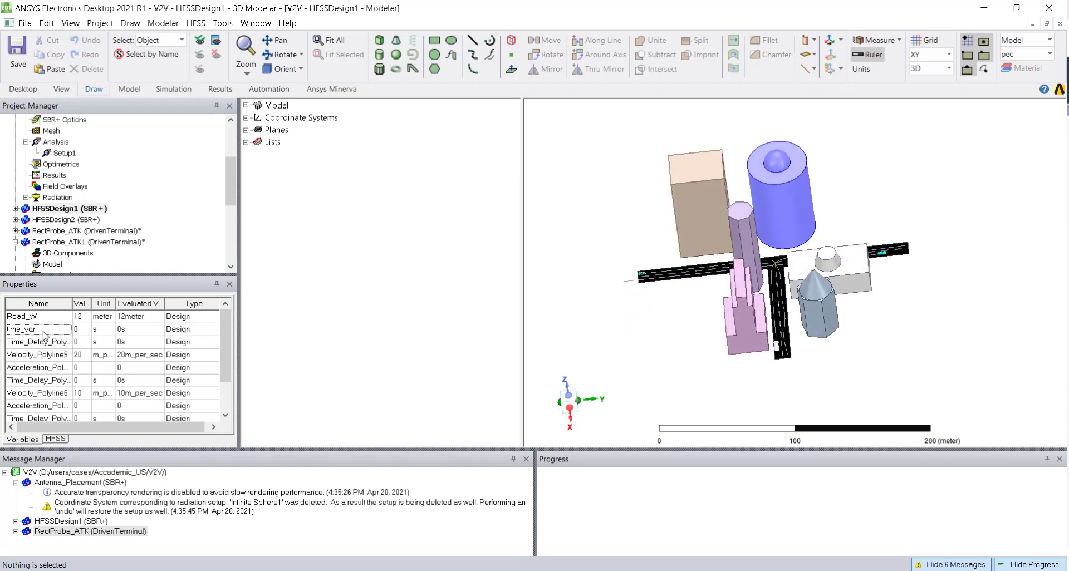
# - Set the time_var design variable to 2 s and then to 6 s to advance the vehicles along their paths
pyautogui.click(80, 330)
pyautogui.click(642, 332)
pyautogui.keyDown('alt'); pyautogui.moveTo(692, 338); pyautogui.dragTo(694, 389); pyautogui.keyUp('alt')
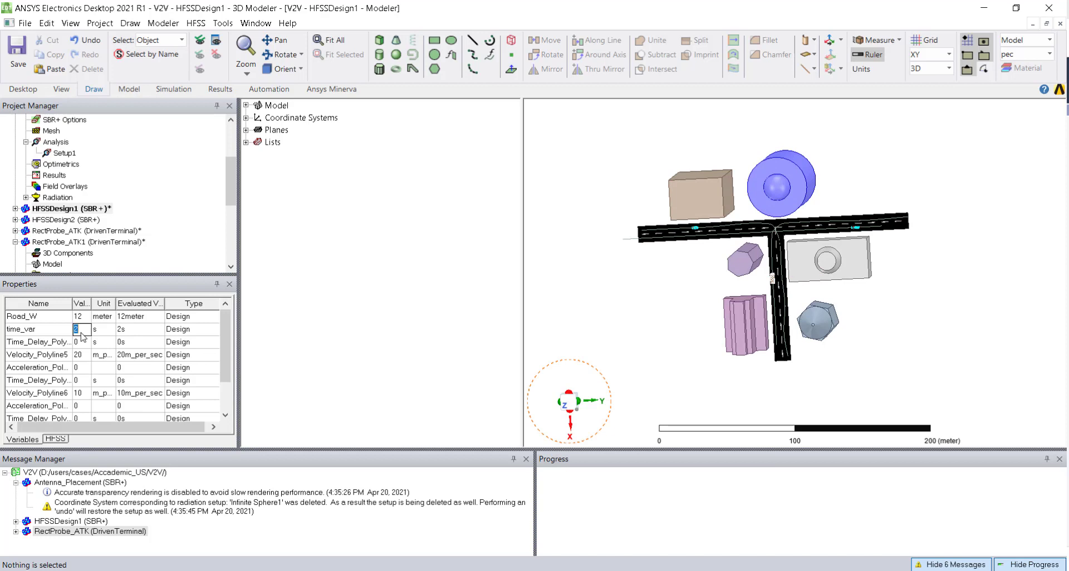
pyautogui.click(363, 325)
pyautogui.click(392, 326)
pyautogui.scroll(6, 783, 250)
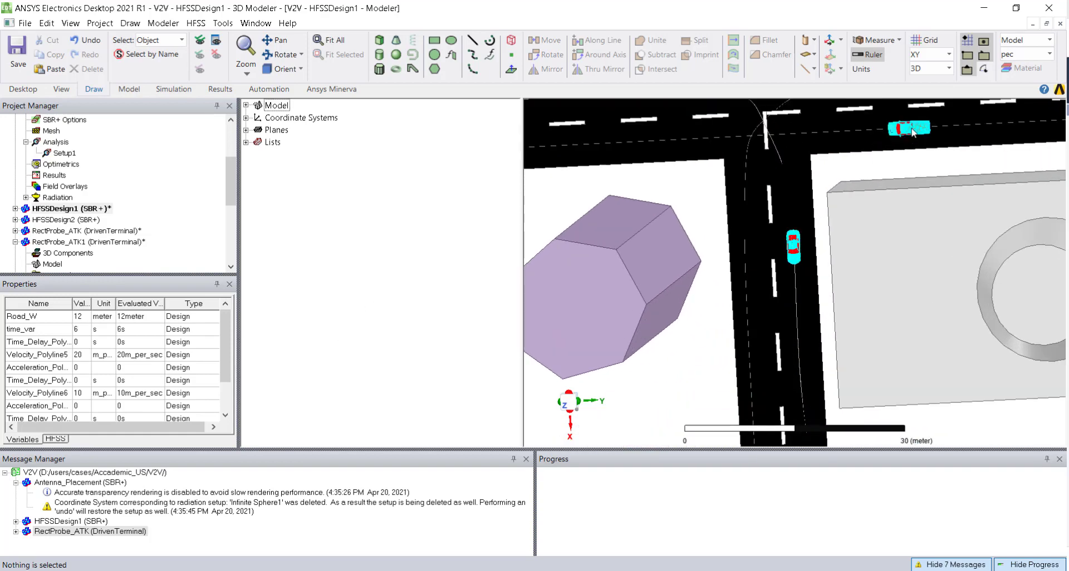
# - Examine the vehicle positions around the intersection and along the roads between the buildings
pyautogui.scroll(-3, 798, 235)
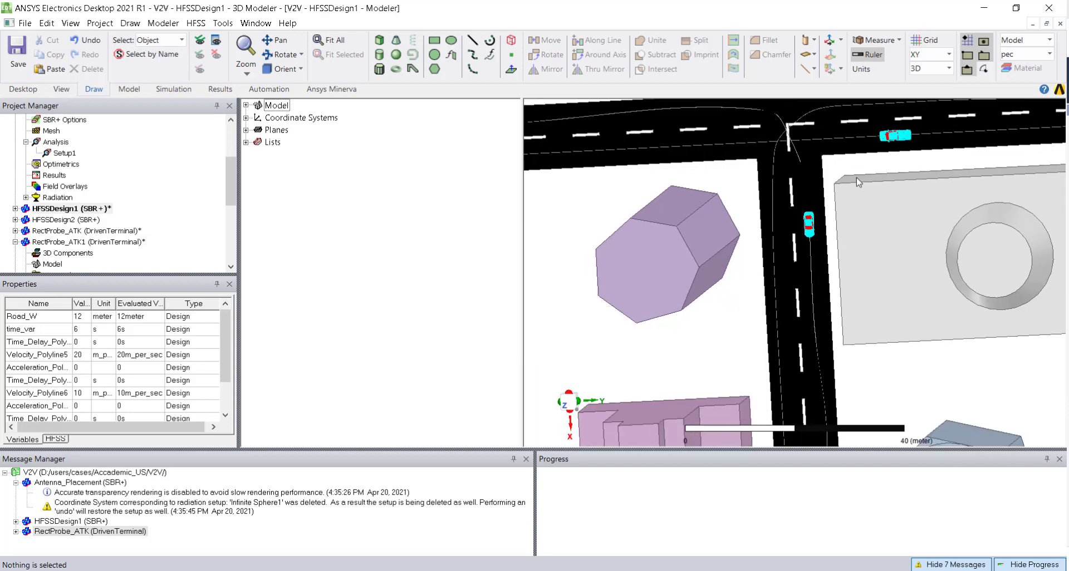
pyautogui.scroll(-3, 793, 185)
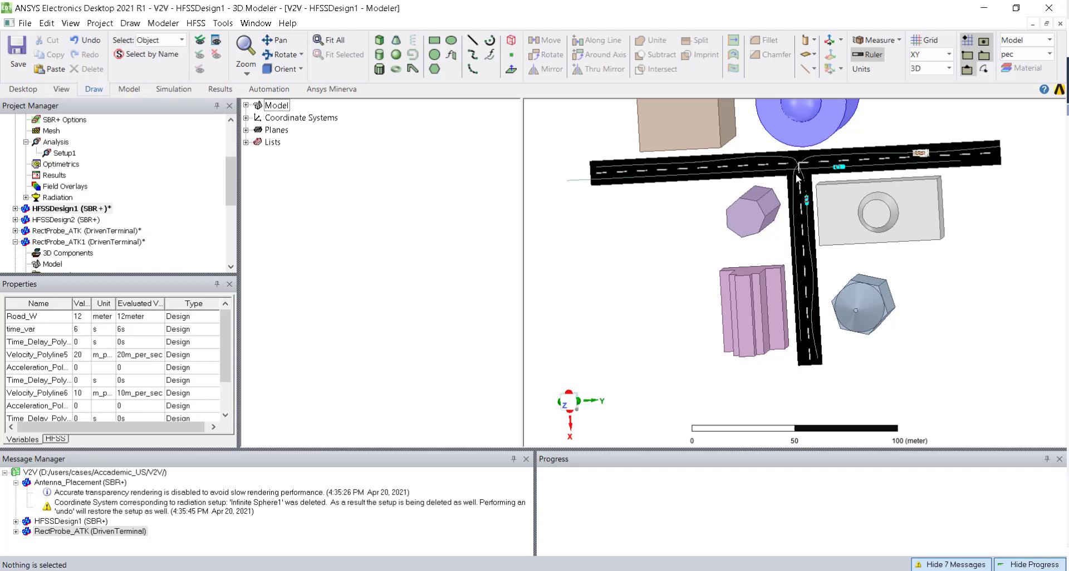
pyautogui.keyDown('alt'); pyautogui.moveTo(815, 337); pyautogui.dragTo(785, 351); pyautogui.keyUp('alt')
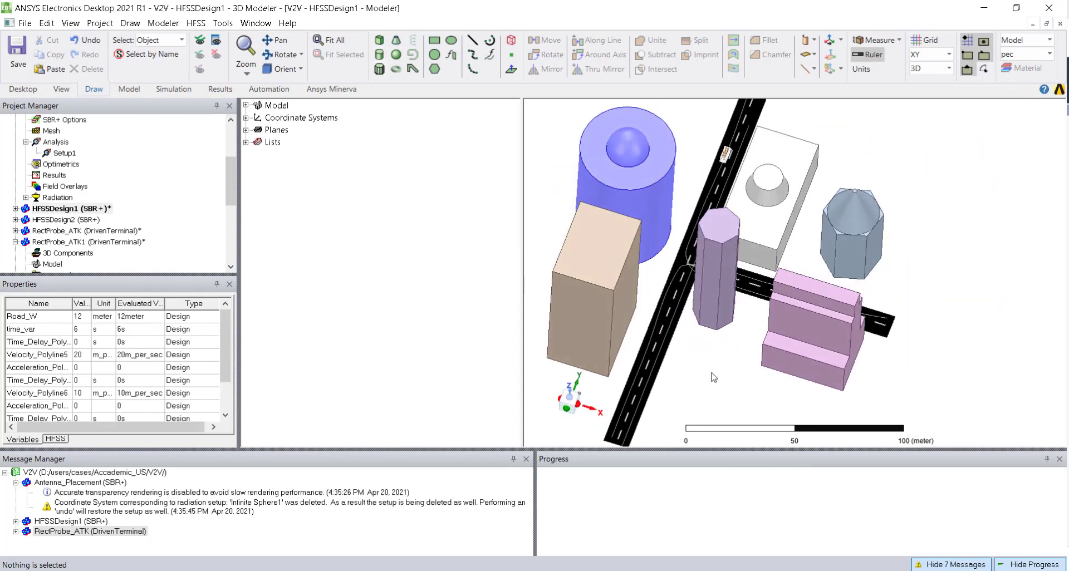
pyautogui.scroll(-2, 714, 377)
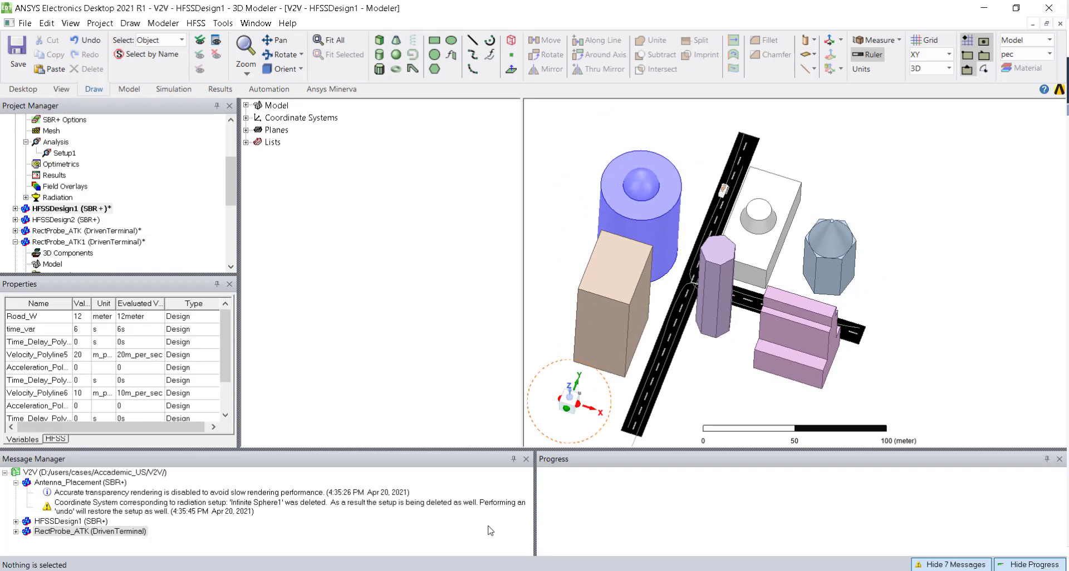
pyautogui.scroll(2, 702, 367)
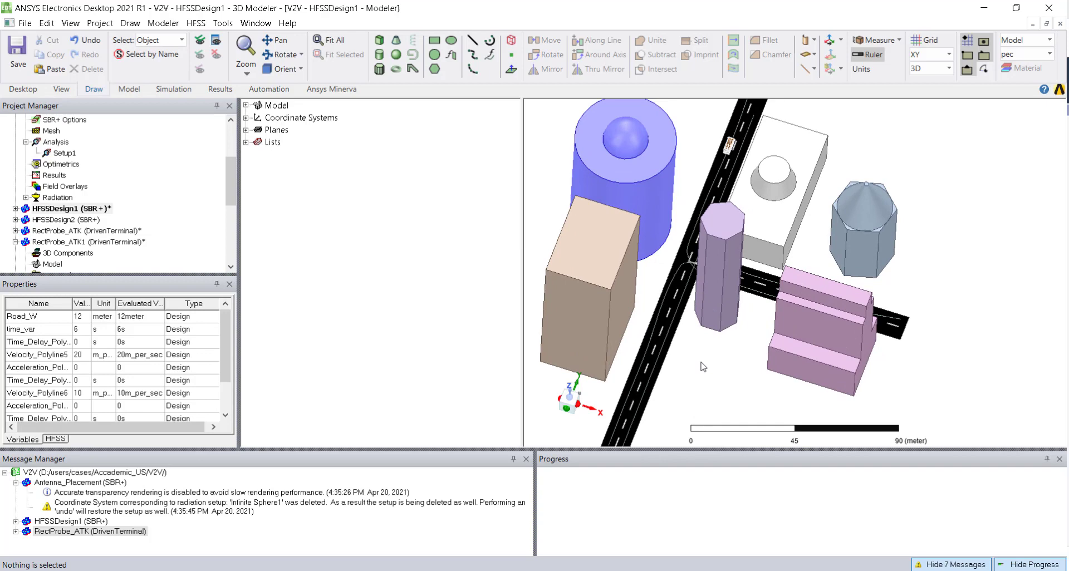
pyautogui.scroll(5, 607, 424)
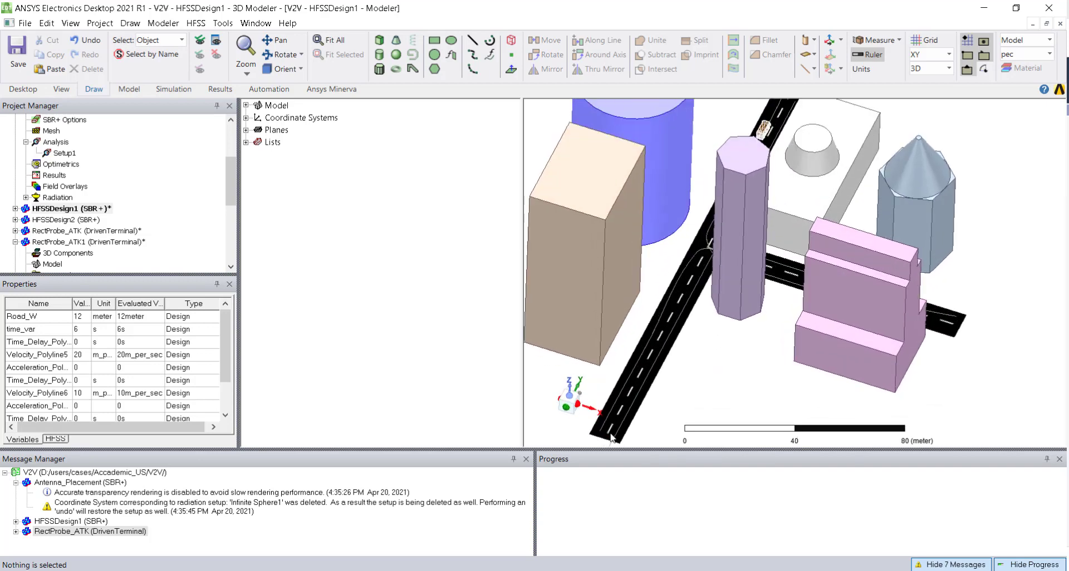
pyautogui.scroll(1, 603, 430)
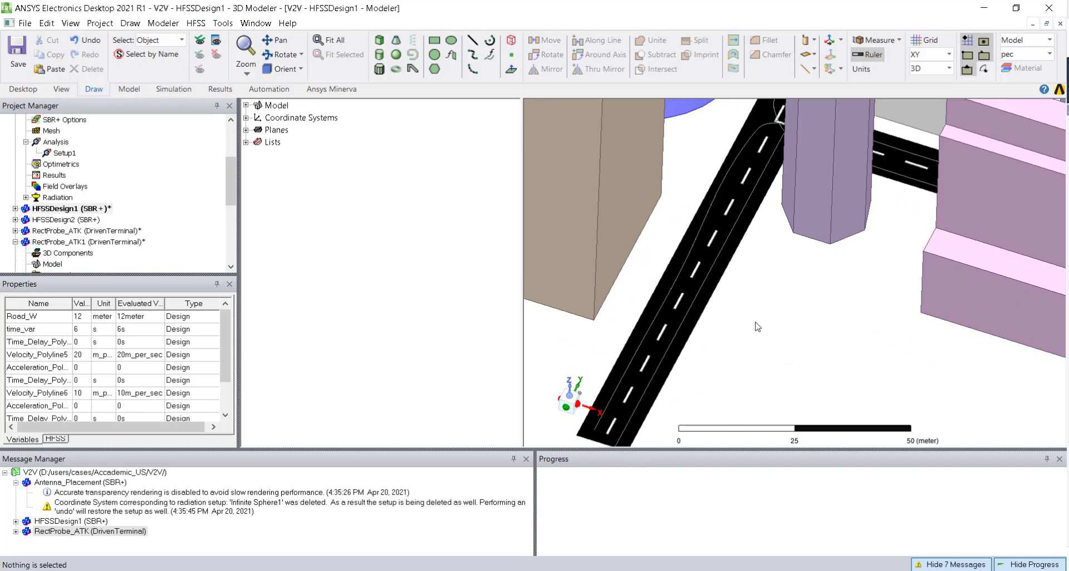
pyautogui.scroll(-4, 756, 362)
pyautogui.keyDown('alt'); pyautogui.moveTo(763, 301); pyautogui.dragTo(740, 286); pyautogui.keyUp('alt')
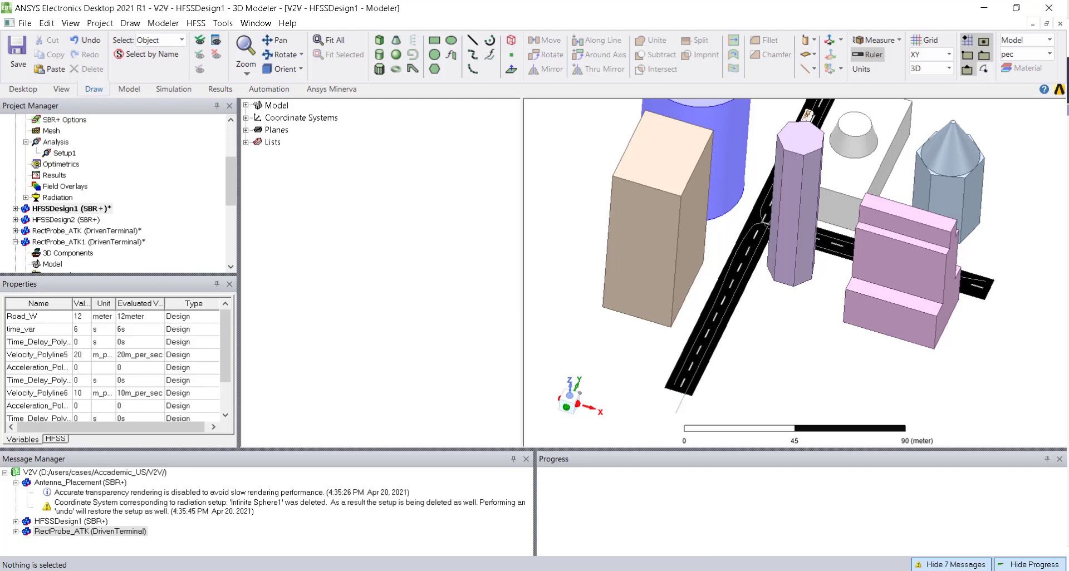
# - Start a view animation and choose Road6_1 as the drawing to animate
pyautogui.click(66, 25)
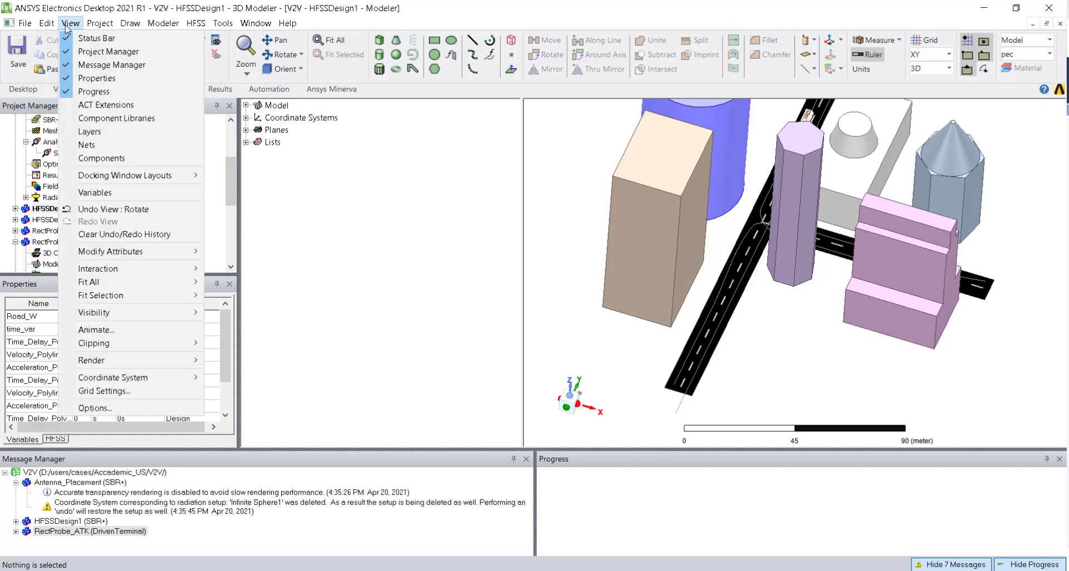
pyautogui.click(75, 331)
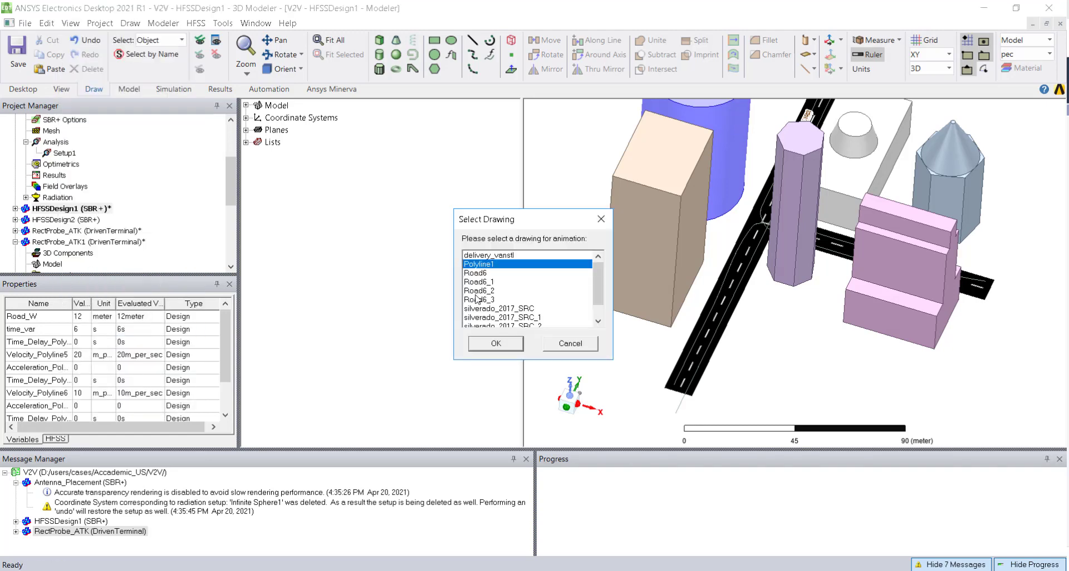
pyautogui.click(473, 282)
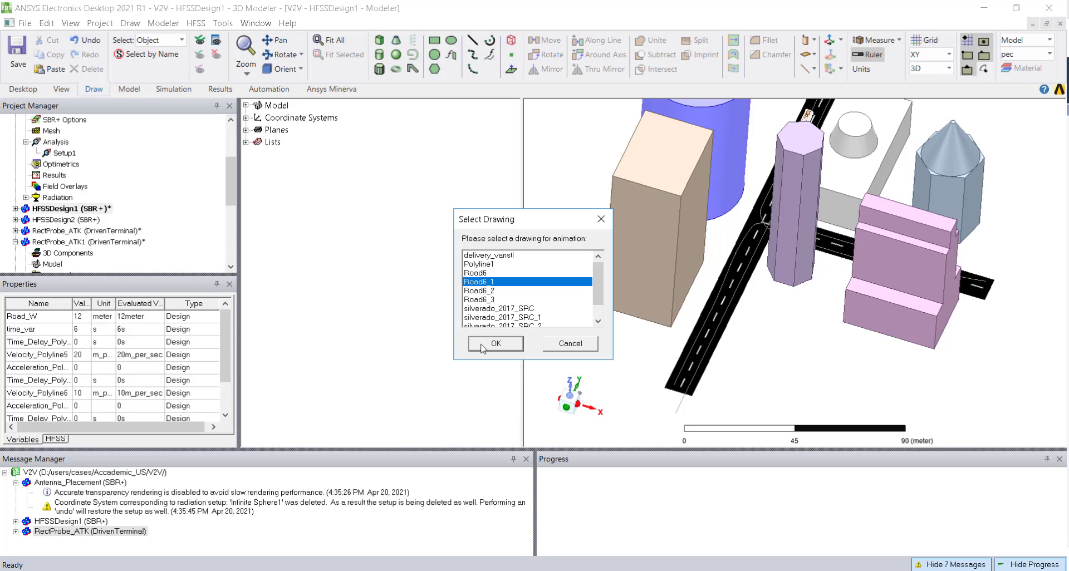
pyautogui.click(482, 347)
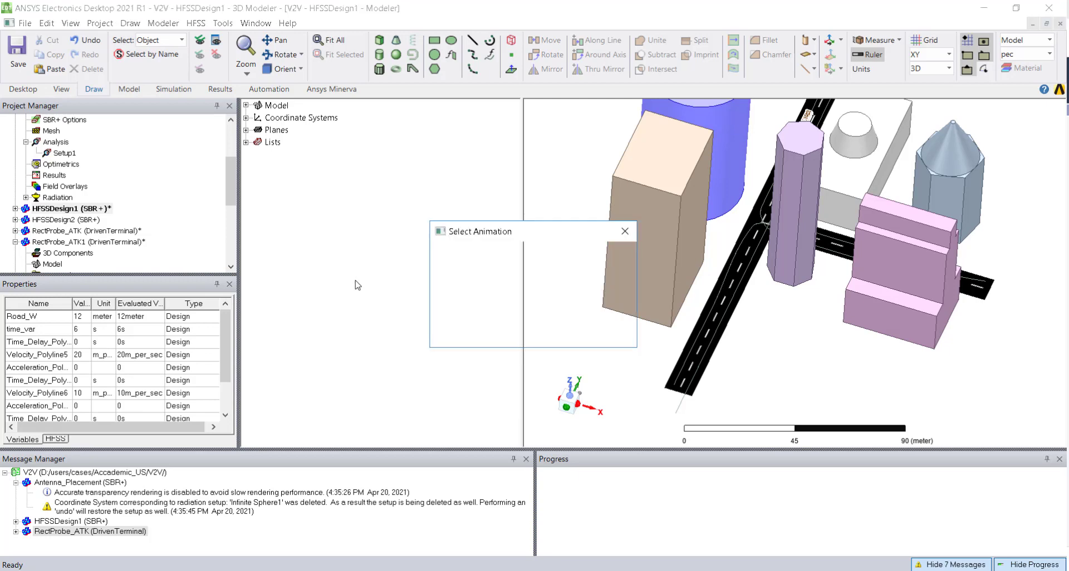
# - Create a new single-variable animation sweeping time_var from 0 to 10 s in 20 steps
pyautogui.click(598, 260)
pyautogui.click(520, 206)
pyautogui.click(515, 236)
pyautogui.moveTo(481, 245); pyautogui.dragTo(436, 244)
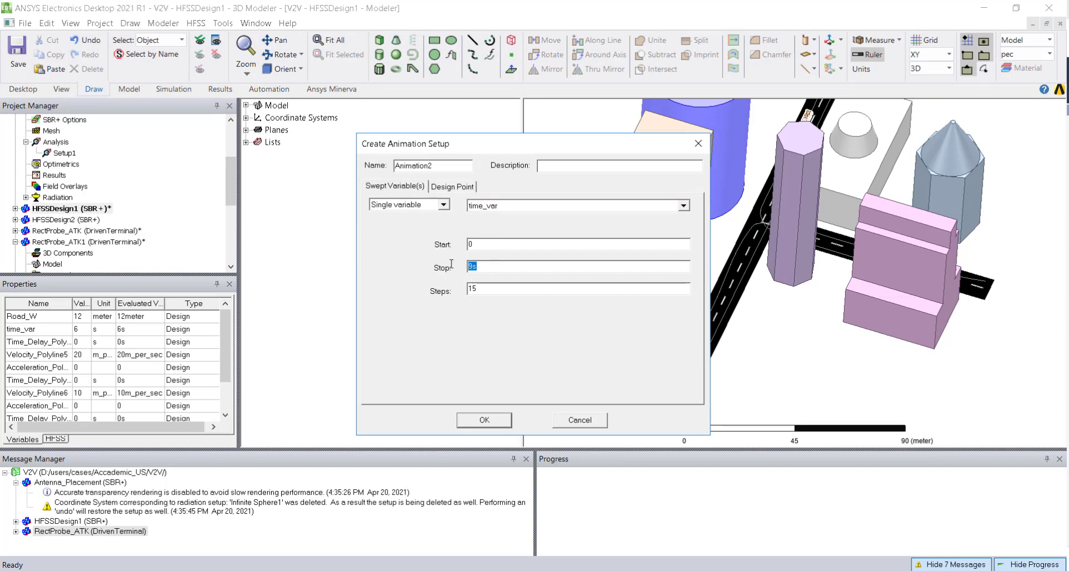
pyautogui.moveTo(489, 289); pyautogui.dragTo(398, 288)
pyautogui.press('Return')
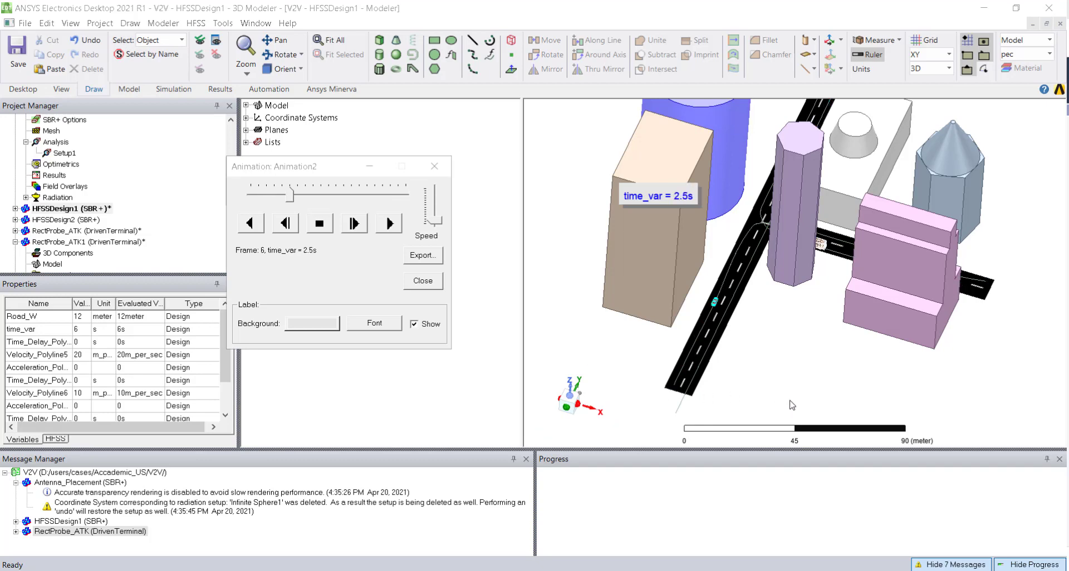
# - Turn off facet rendering for faceted objects and view the moving vehicles close up in the running animation
pyautogui.keyDown('alt'); pyautogui.moveTo(774, 397); pyautogui.dragTo(782, 321); pyautogui.keyUp('alt')
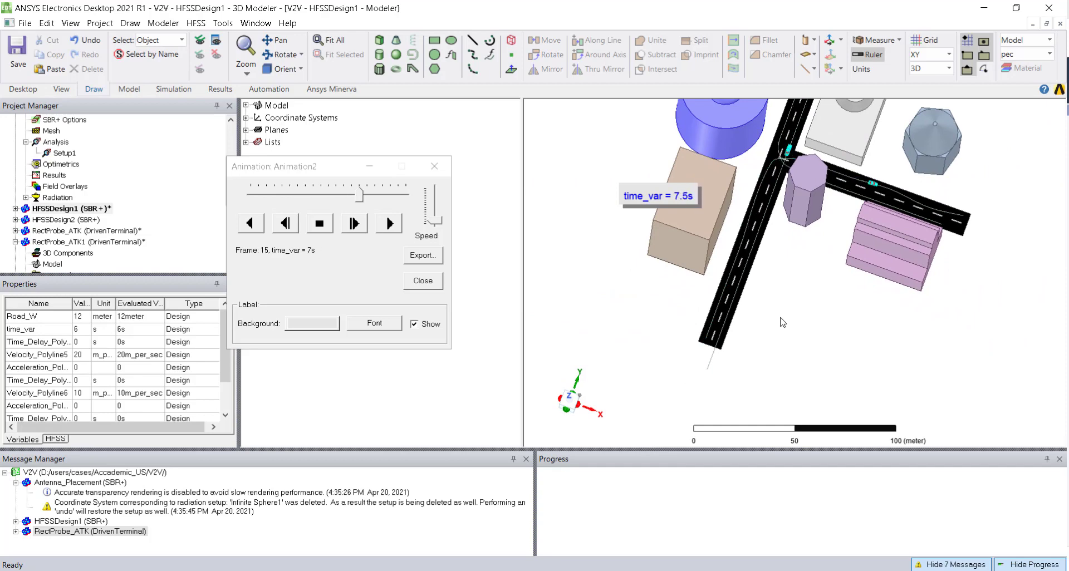
pyautogui.keyDown('alt'); pyautogui.moveTo(813, 349); pyautogui.dragTo(798, 315); pyautogui.keyUp('alt')
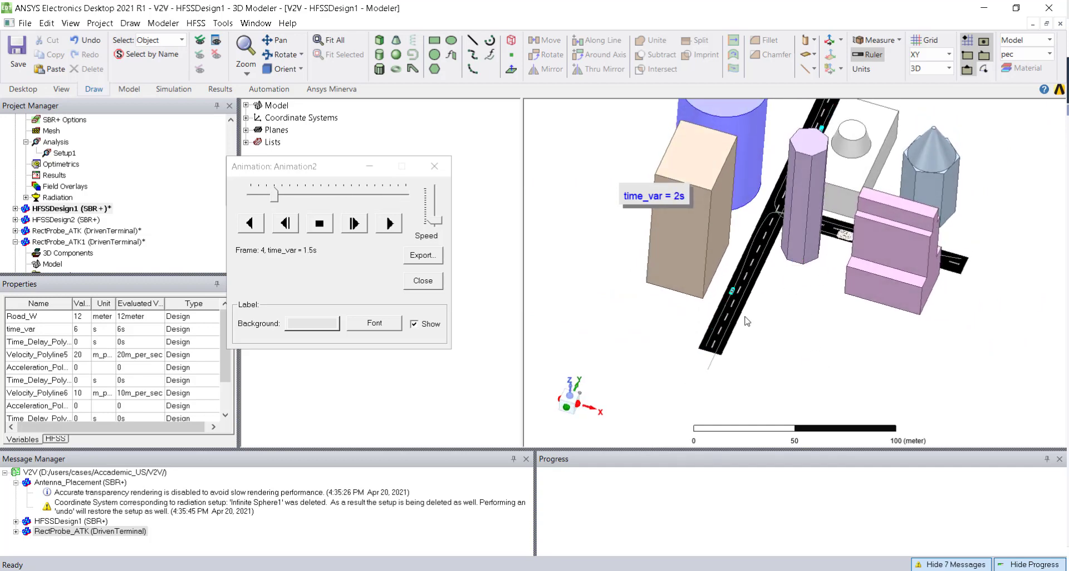
pyautogui.click(71, 23)
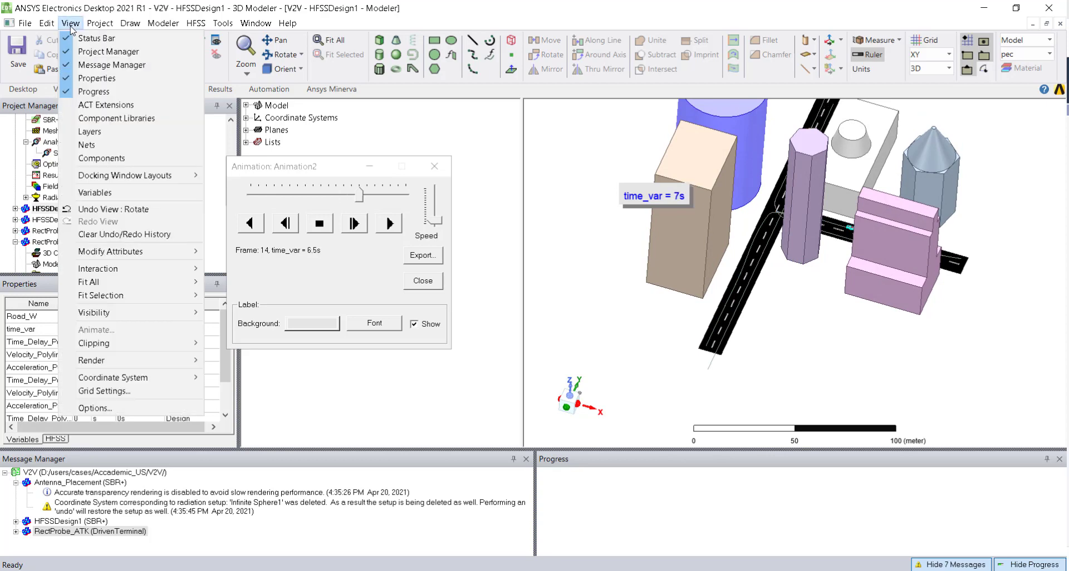
pyautogui.moveTo(95, 359)
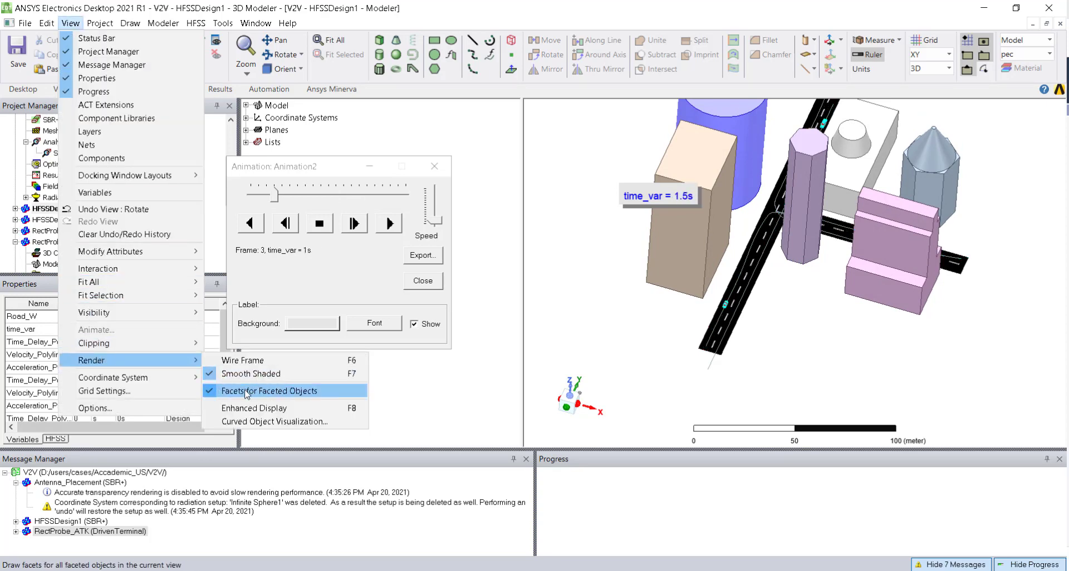
pyautogui.click(384, 370)
pyautogui.keyDown('alt'); pyautogui.keyDown('shift'); pyautogui.moveTo(794, 392); pyautogui.dragTo(759, 346); pyautogui.keyUp('shift'); pyautogui.keyUp('alt')
pyautogui.scroll(5, 703, 373)
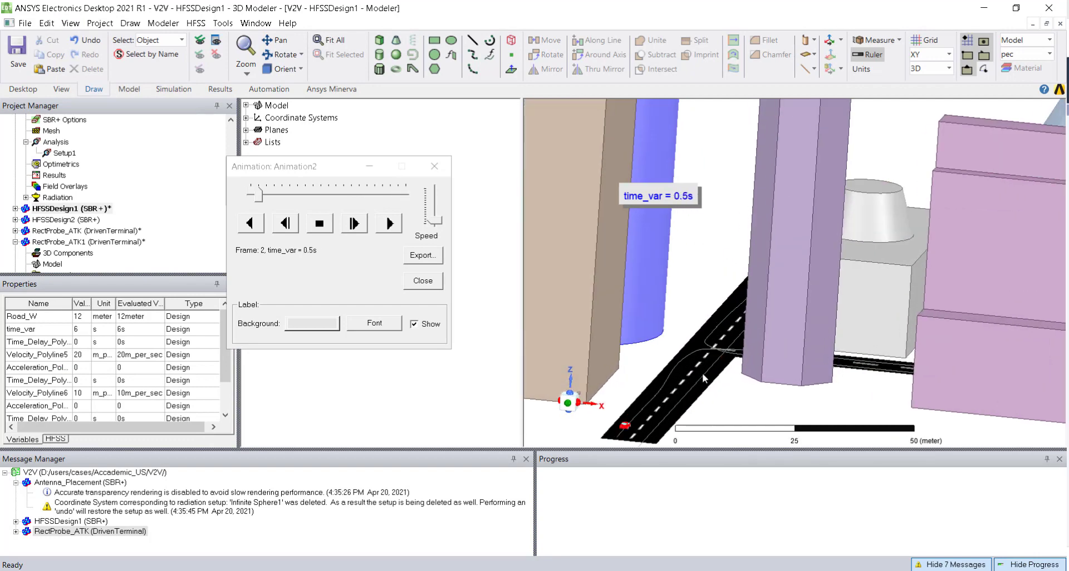
pyautogui.moveTo(720, 375)
pyautogui.keyDown('alt'); pyautogui.mouseDown()
pyautogui.moveTo(735, 340)
pyautogui.moveTo(716, 372)
pyautogui.mouseUp(); pyautogui.keyUp('alt')
pyautogui.scroll(-8, 797, 273)
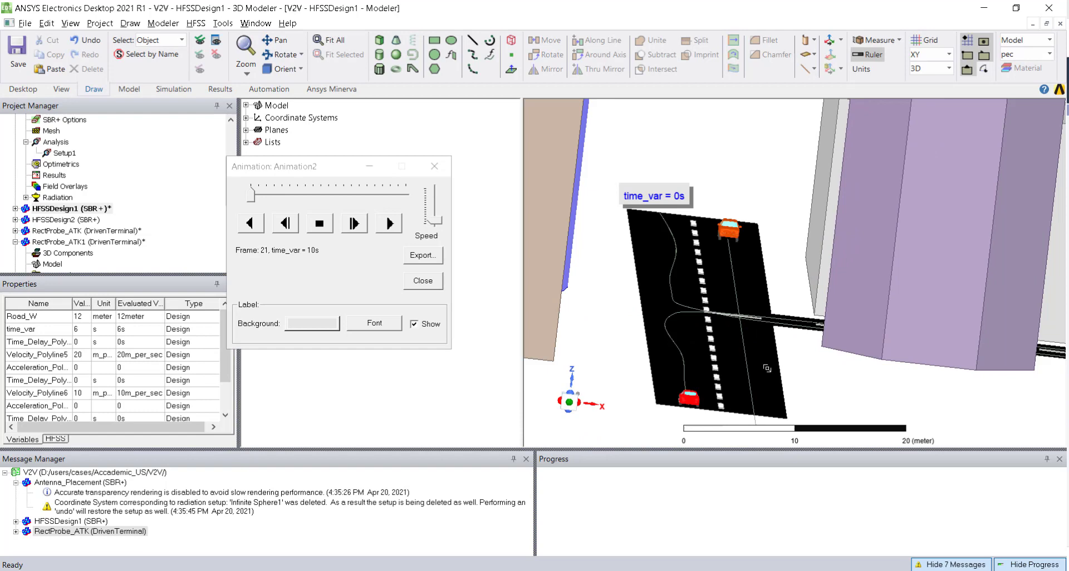
pyautogui.scroll(-2, 965, 406)
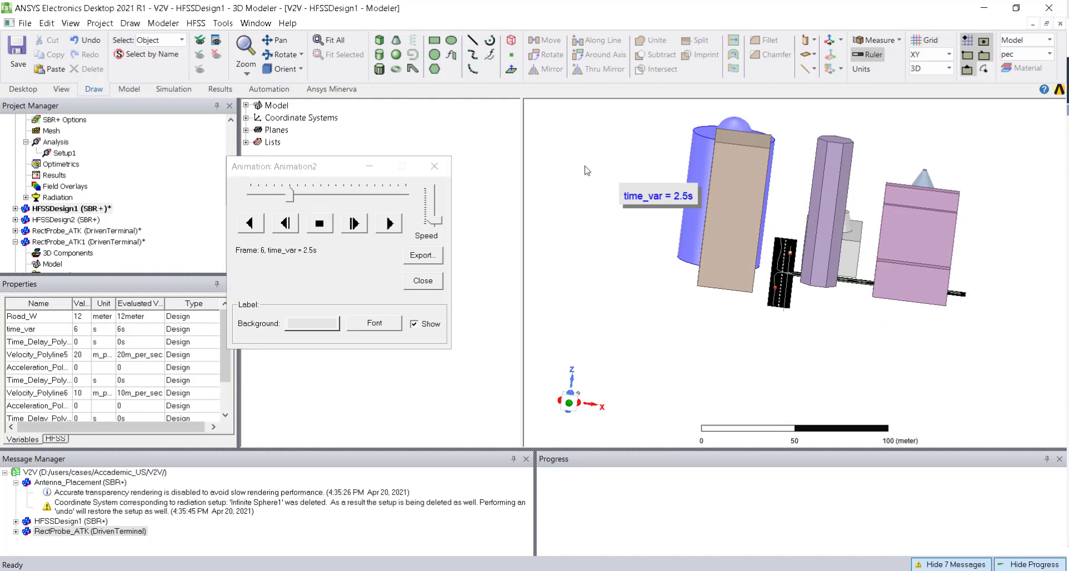
# - Hide all the pec building solids, from Box1 through RegularPolyhedron1, leaving the roads and vehicles
pyautogui.moveTo(334, 166); pyautogui.dragTo(329, 285)
pyautogui.click(246, 105)
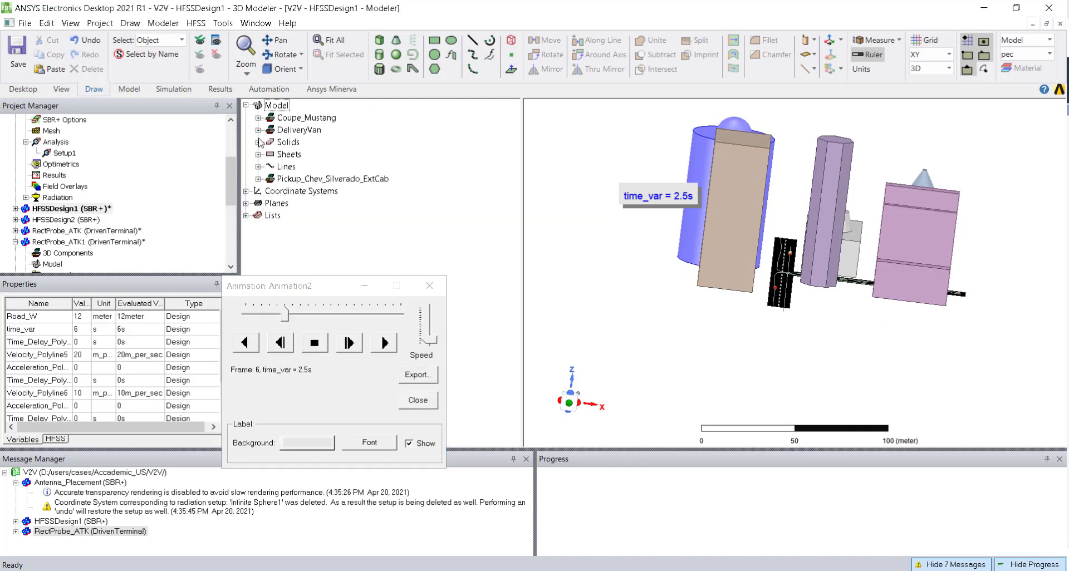
pyautogui.click(258, 142)
pyautogui.click(270, 155)
pyautogui.click(311, 167)
pyautogui.keyDown('shift'); pyautogui.click(338, 253); pyautogui.keyUp('shift')
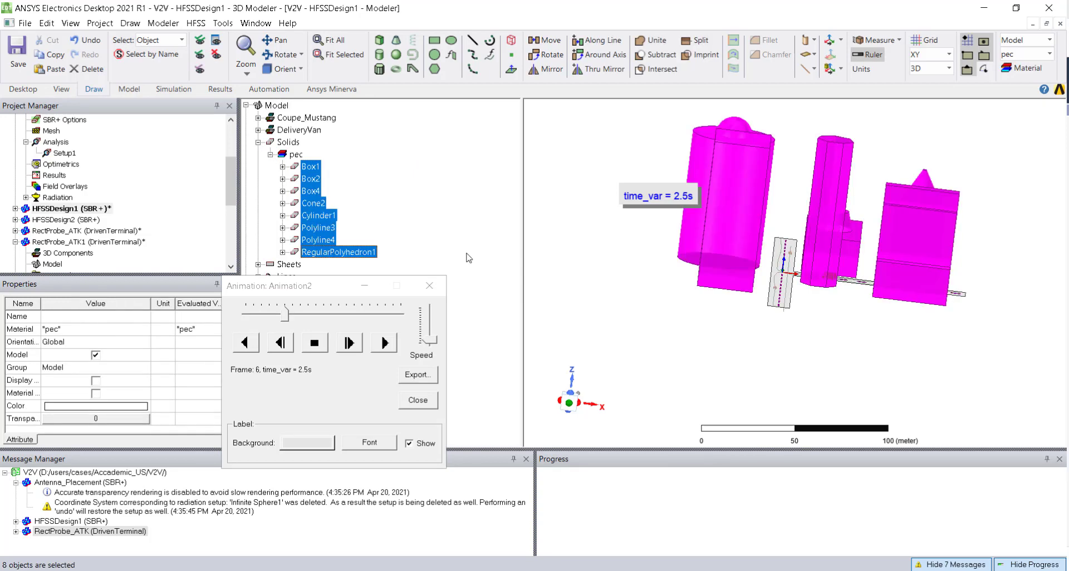
pyautogui.click(823, 335)
# - Play the time_var animation to watch the vehicles on the uncovered roads, and close the animation player
pyautogui.scroll(5, 821, 335)
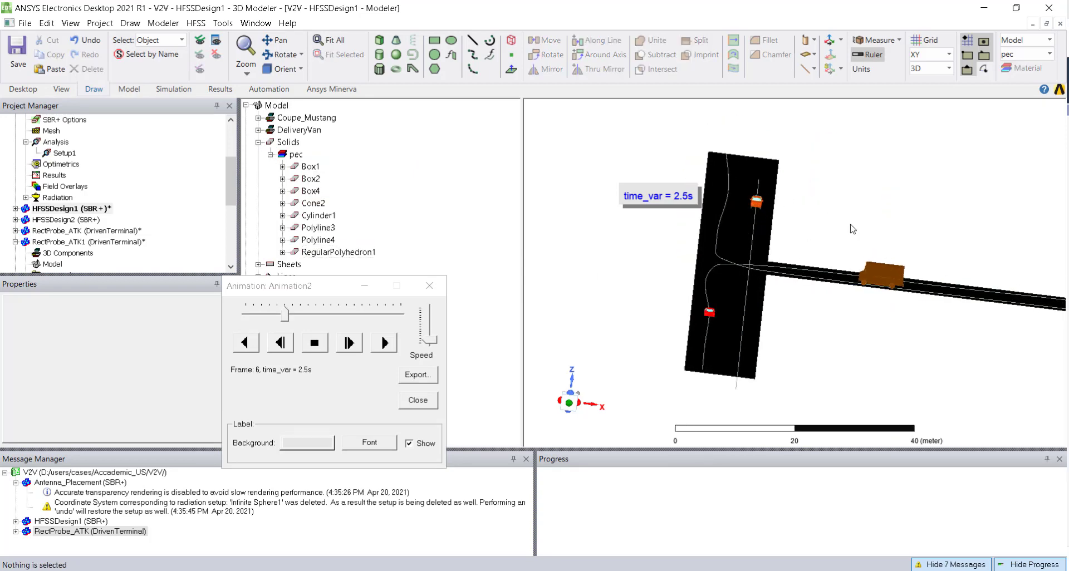
pyautogui.moveTo(800, 357); pyautogui.dragTo(639, 327, button='middle')
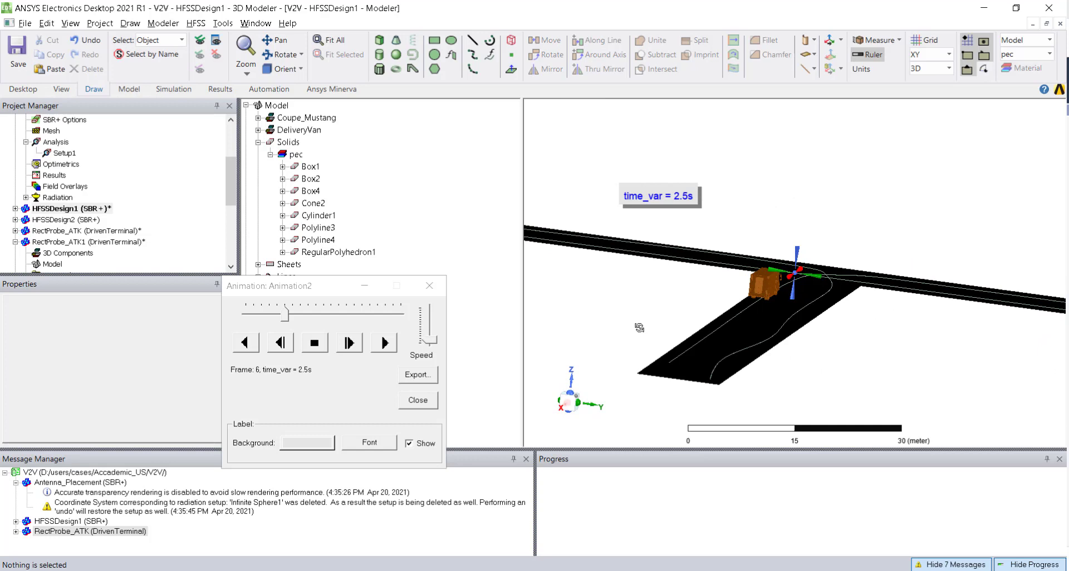
pyautogui.scroll(-3, 743, 345)
pyautogui.keyDown('alt'); pyautogui.moveTo(743, 345); pyautogui.dragTo(710, 363); pyautogui.keyUp('alt')
pyautogui.scroll(-1, 748, 349)
pyautogui.scroll(2, 735, 368)
pyautogui.keyDown('shift'); pyautogui.moveTo(766, 327); pyautogui.dragTo(735, 301); pyautogui.keyUp('shift')
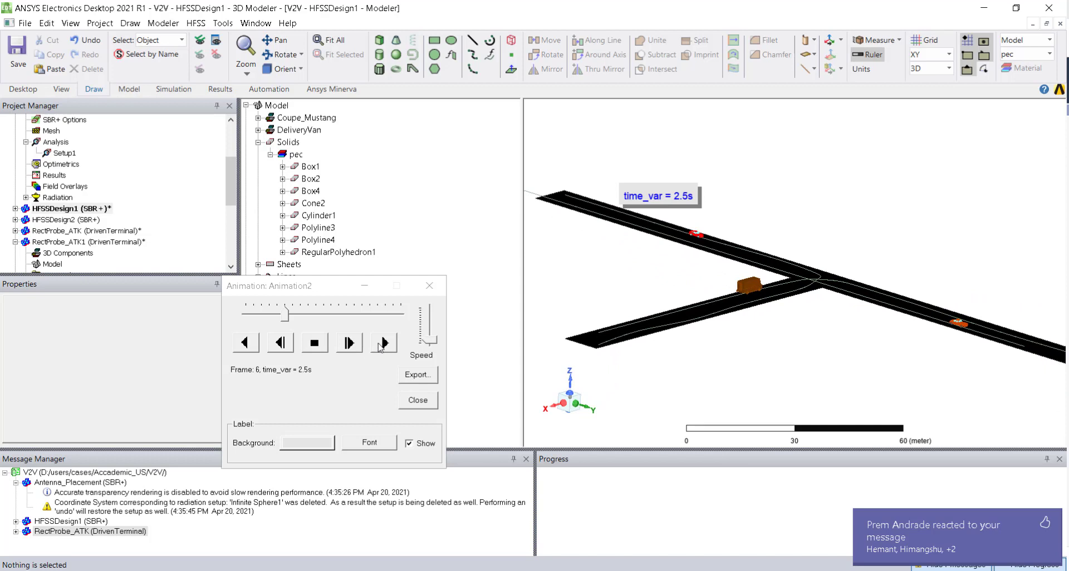
pyautogui.click(383, 343)
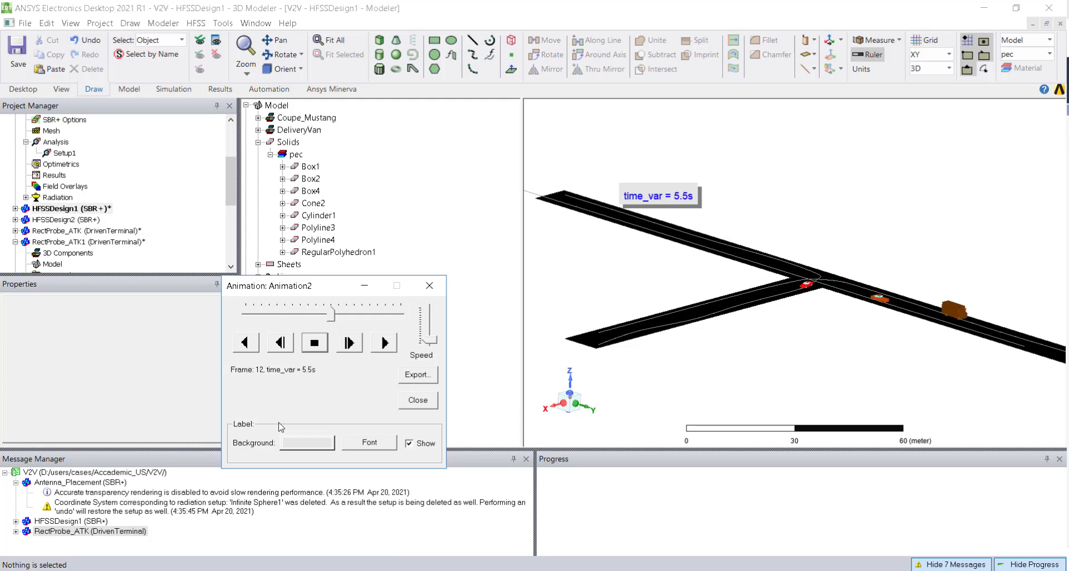
pyautogui.click(414, 402)
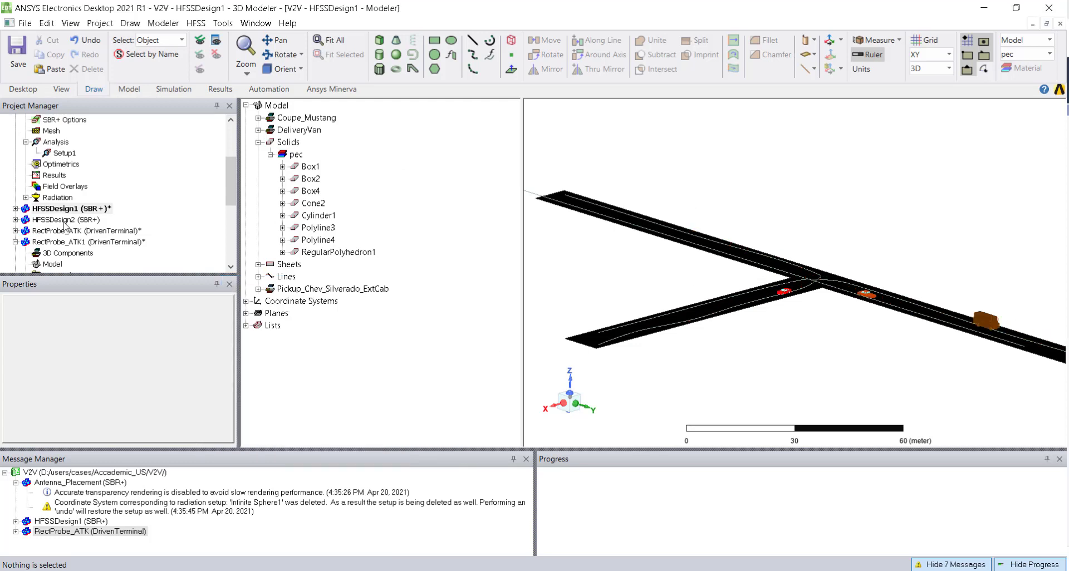
# - Zoom in on the vehicles at the junction and display the design variables of HFSSDesign1
pyautogui.scroll(5, 816, 289)
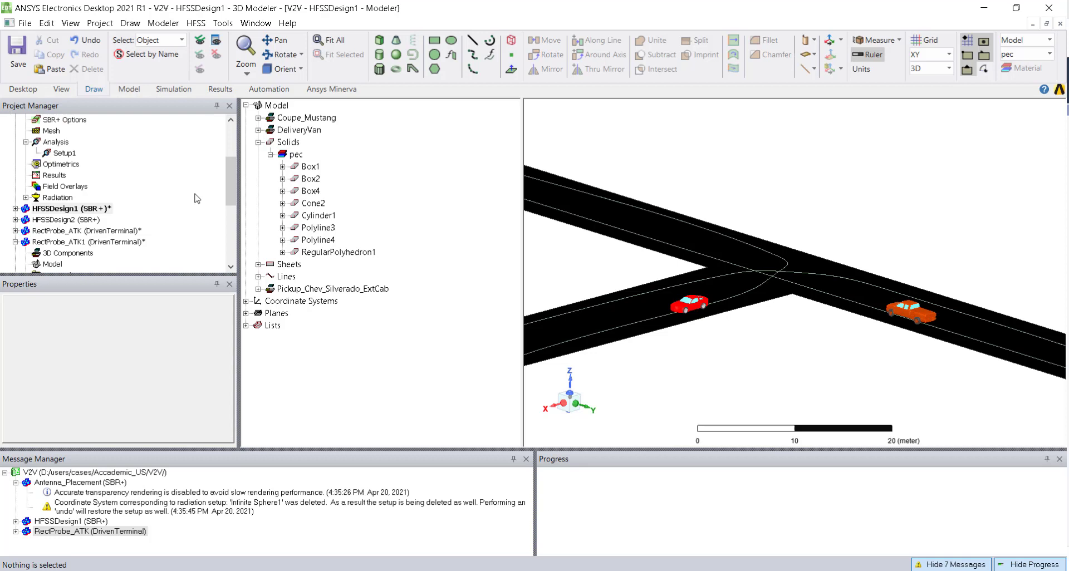
pyautogui.click(56, 209)
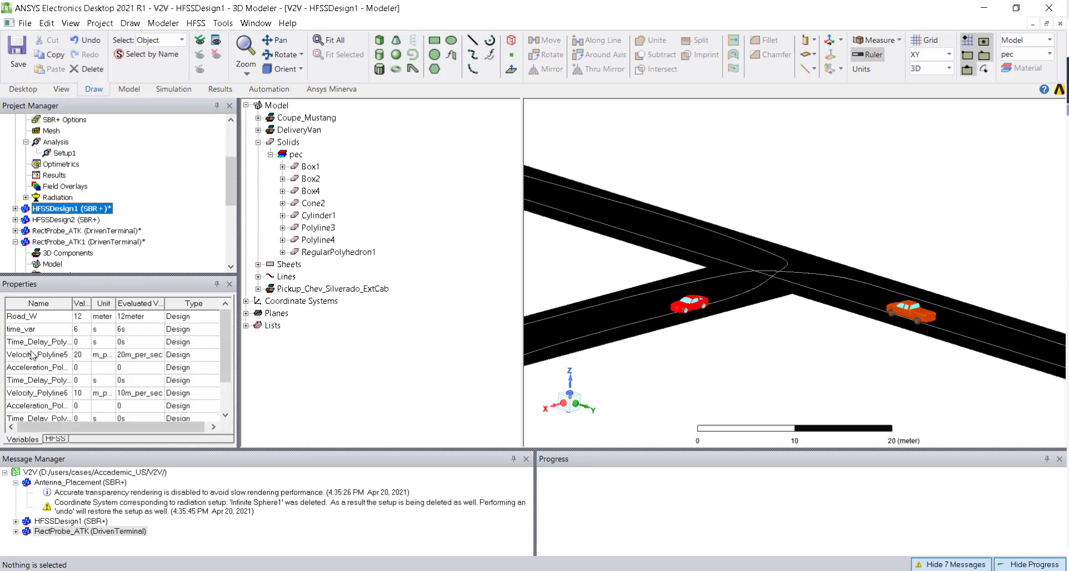
# - Set time_var to 0 s and turn facet rendering back on for the red Mustang at the road's start
pyautogui.click(79, 330)
pyautogui.press('Return')
pyautogui.scroll(-6, 726, 275)
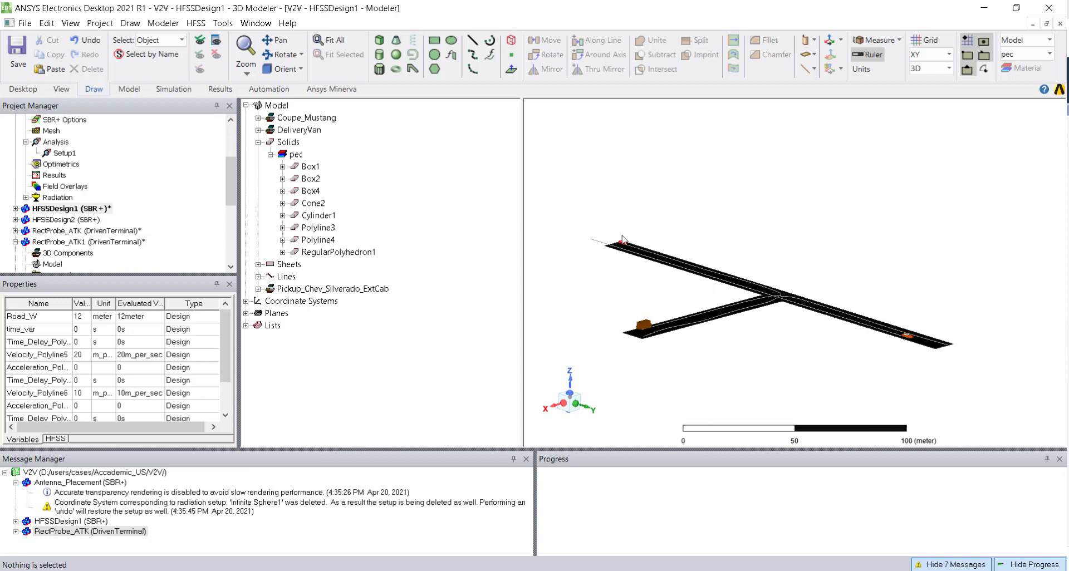
pyautogui.scroll(8, 623, 240)
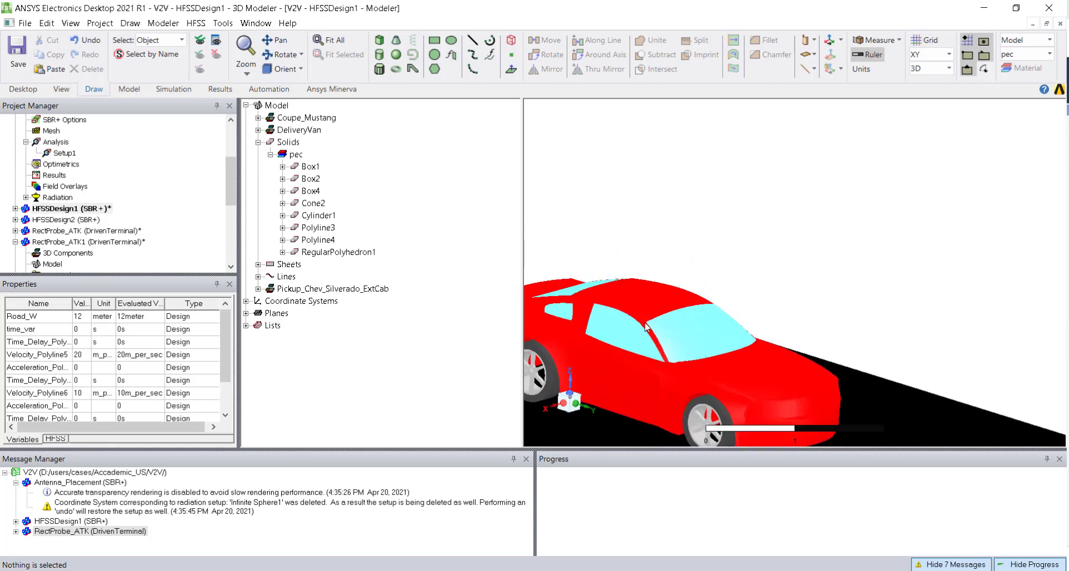
pyautogui.keyDown('alt'); pyautogui.moveTo(620, 349); pyautogui.dragTo(808, 368); pyautogui.keyUp('alt')
pyautogui.scroll(-4, 670, 370)
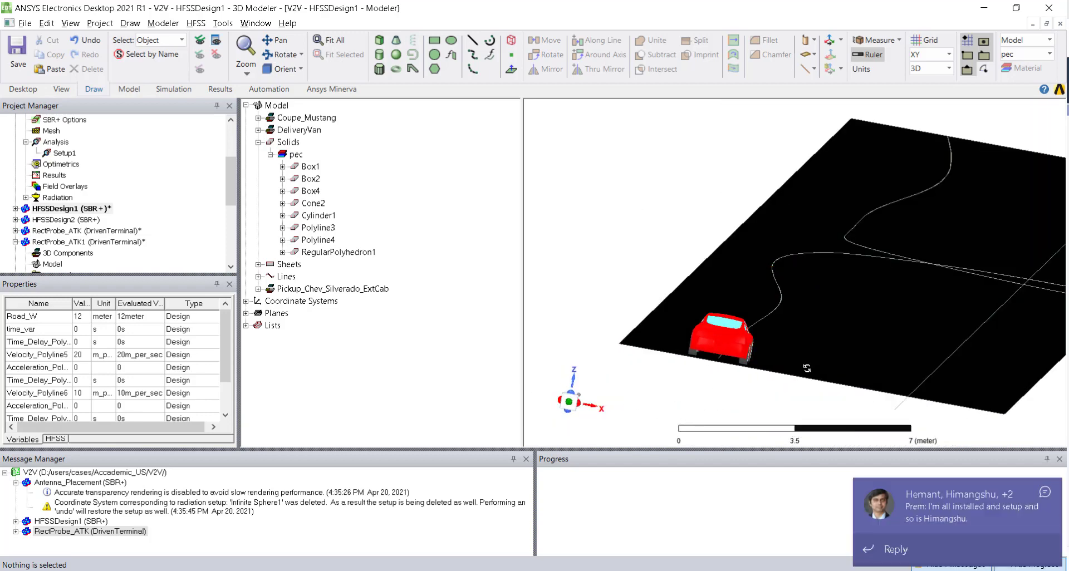
pyautogui.click(71, 23)
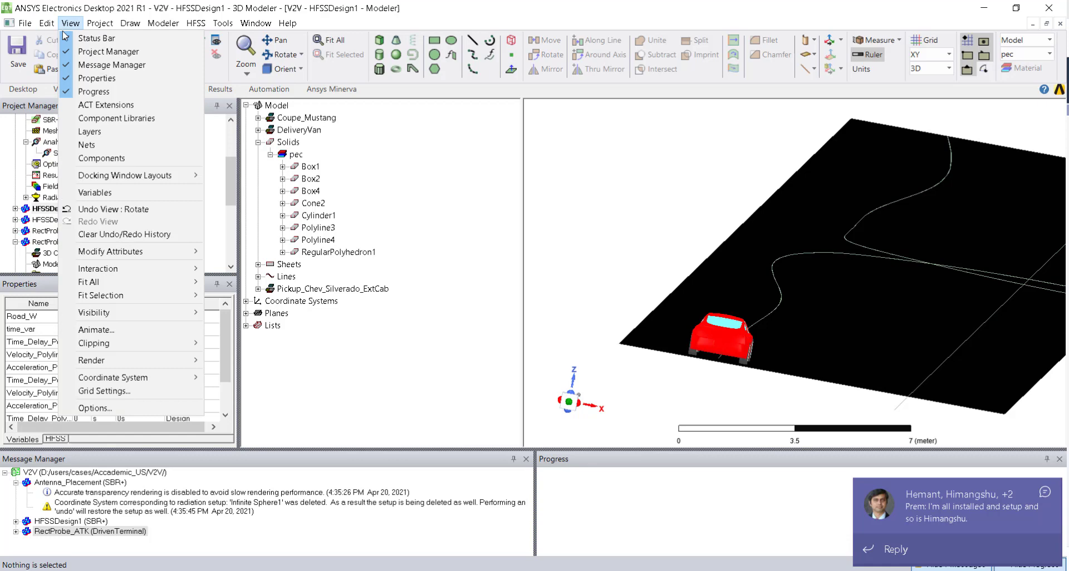
pyautogui.moveTo(136, 363)
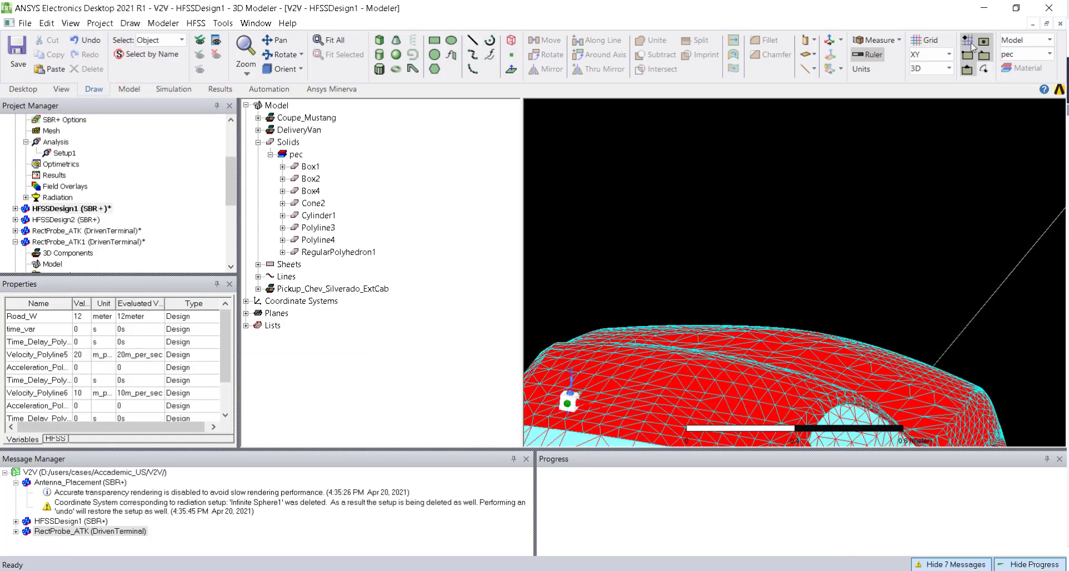
# - Create a relative coordinate system on the Mustang's roof, referenced to Polyline5_CS, with its origin at about (-0.39, 1.363, 0) m, and check its placement
pyautogui.click(829, 42)
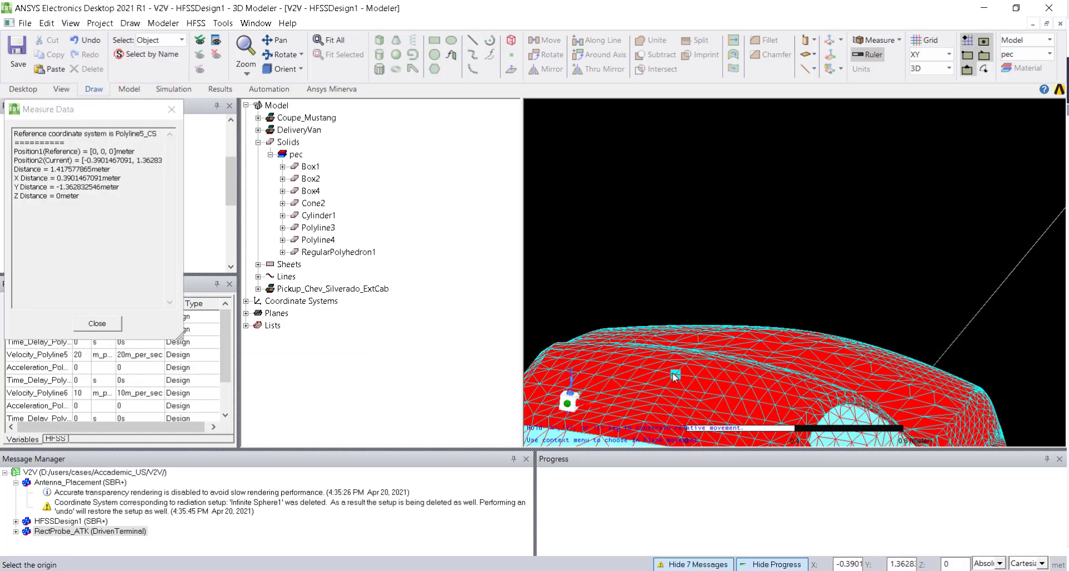
pyautogui.press('Escape')
pyautogui.scroll(-5, 668, 302)
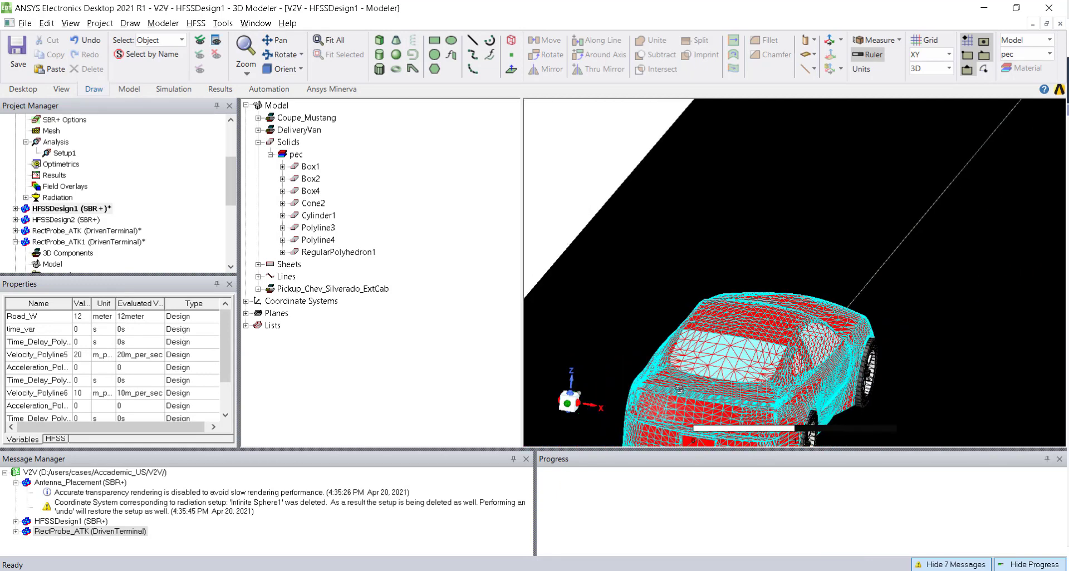
pyautogui.click(246, 301)
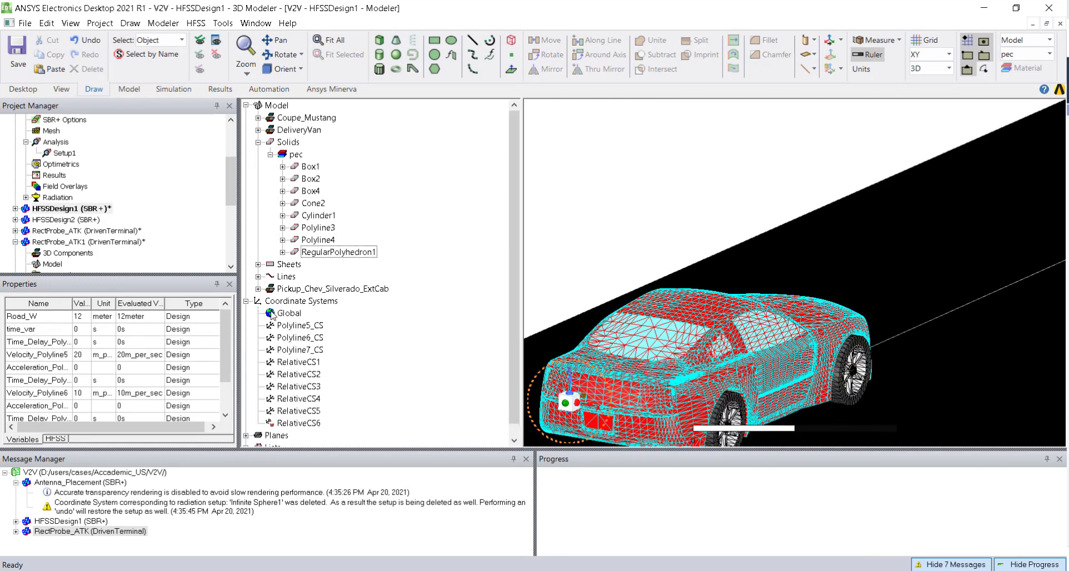
pyautogui.click(299, 423)
pyautogui.scroll(10, 663, 329)
pyautogui.keyDown('alt'); pyautogui.moveTo(674, 298); pyautogui.dragTo(685, 320); pyautogui.keyUp('alt')
pyautogui.keyDown('alt'); pyautogui.keyDown('shift'); pyautogui.moveTo(726, 217); pyautogui.dragTo(717, 306); pyautogui.keyUp('shift'); pyautogui.keyUp('alt')
pyautogui.scroll(10, 832, 239)
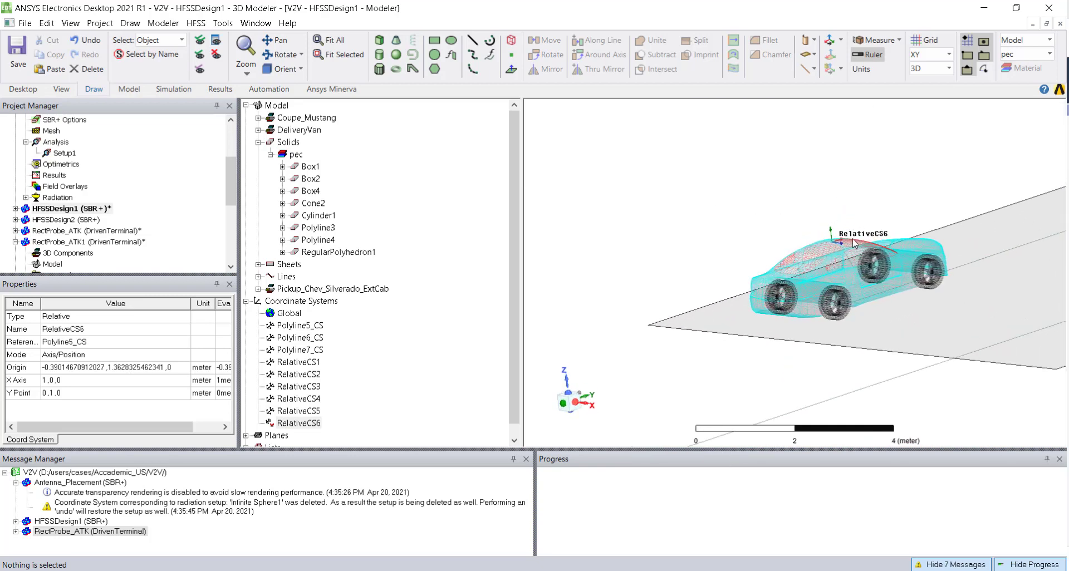
pyautogui.scroll(5, 856, 244)
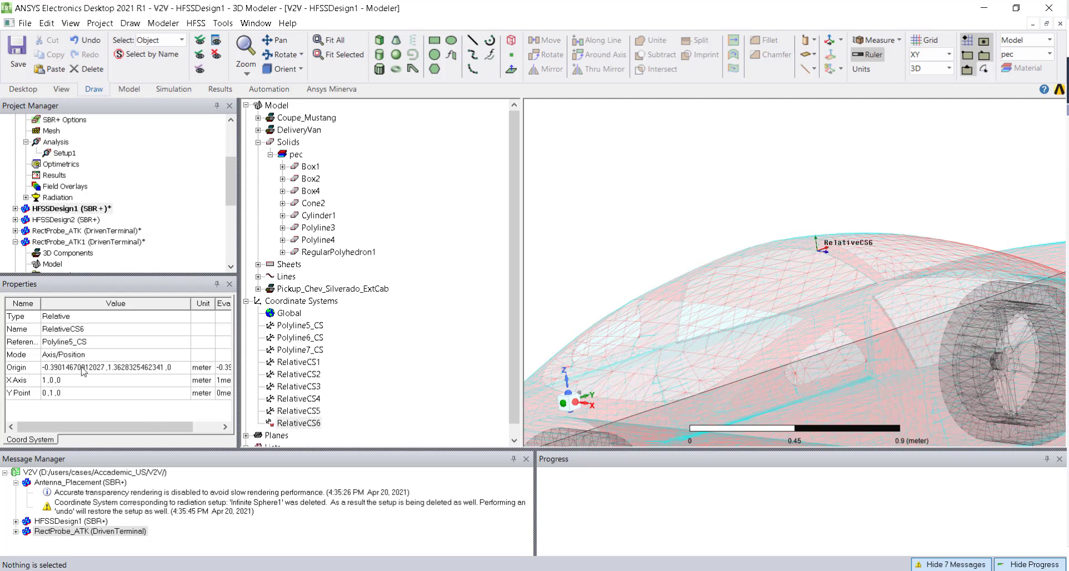
# - Offset the Y coordinate of RelativeCS6's origin by +.005 m and inspect its position on the Mustang
pyautogui.click(166, 367)
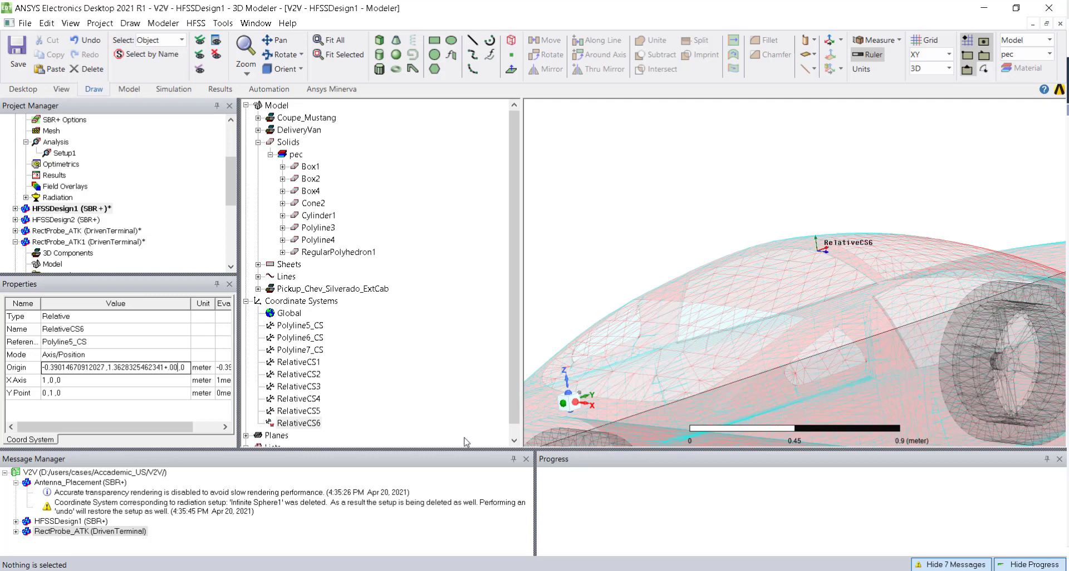
pyautogui.click(621, 215)
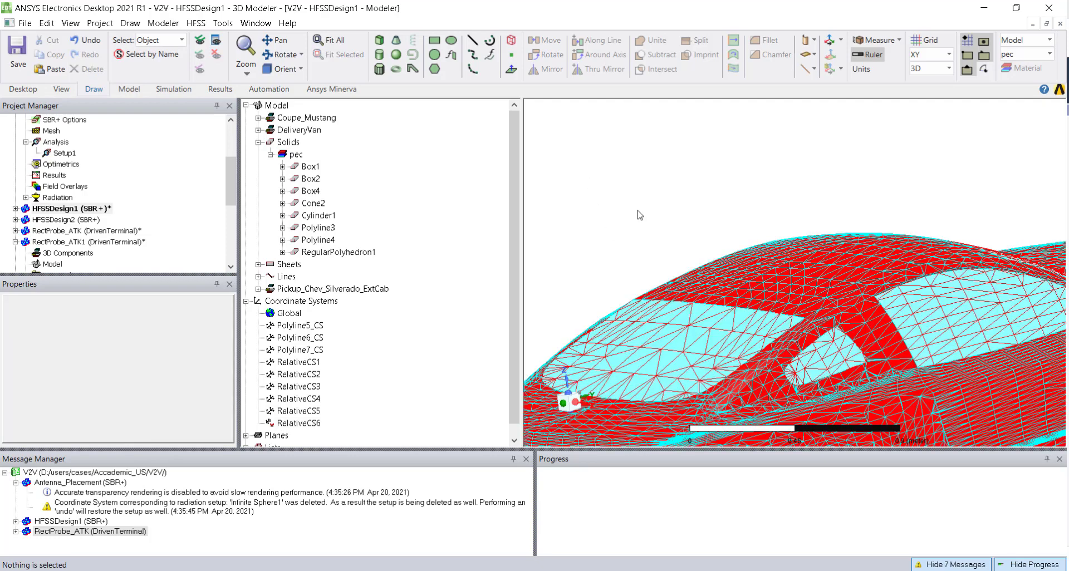
pyautogui.click(309, 427)
pyautogui.moveTo(876, 313)
pyautogui.mouseDown(button='middle')
pyautogui.moveTo(897, 153)
pyautogui.moveTo(848, 310)
pyautogui.moveTo(873, 309)
pyautogui.mouseUp(button='middle')
pyautogui.keyDown('alt'); pyautogui.keyDown('shift'); pyautogui.moveTo(752, 225); pyautogui.dragTo(779, 381); pyautogui.keyUp('shift'); pyautogui.keyUp('alt')
pyautogui.keyDown('alt'); pyautogui.keyDown('shift'); pyautogui.moveTo(698, 231); pyautogui.dragTo(722, 314); pyautogui.keyUp('shift'); pyautogui.keyUp('alt')
pyautogui.scroll(-1, 722, 315)
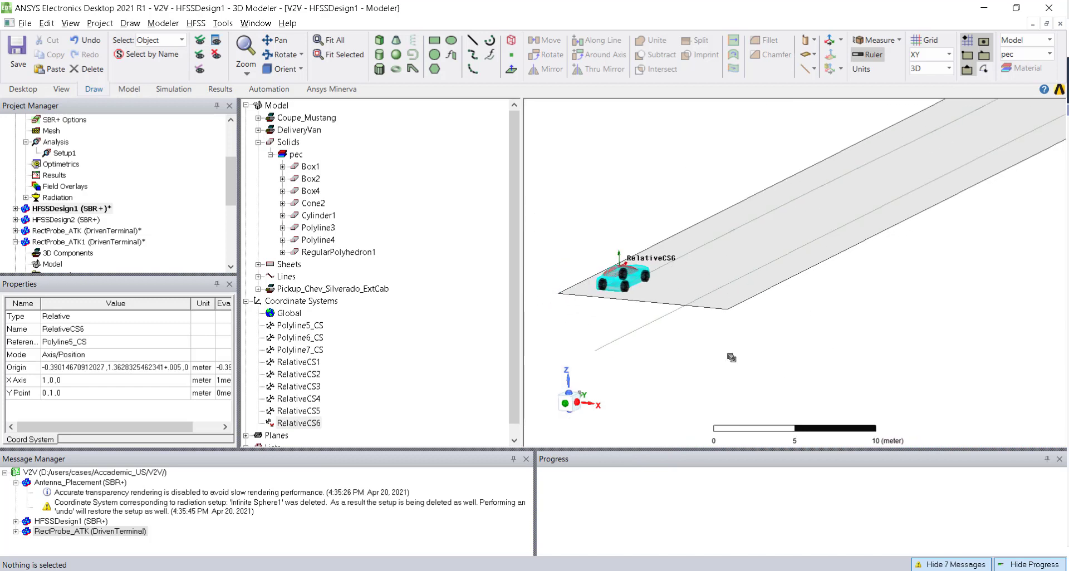
# - Delete RelativeCS6 and make Polyline5_CS the working coordinate system
pyautogui.click(295, 424)
pyautogui.press('Delete')
pyautogui.scroll(5, 627, 293)
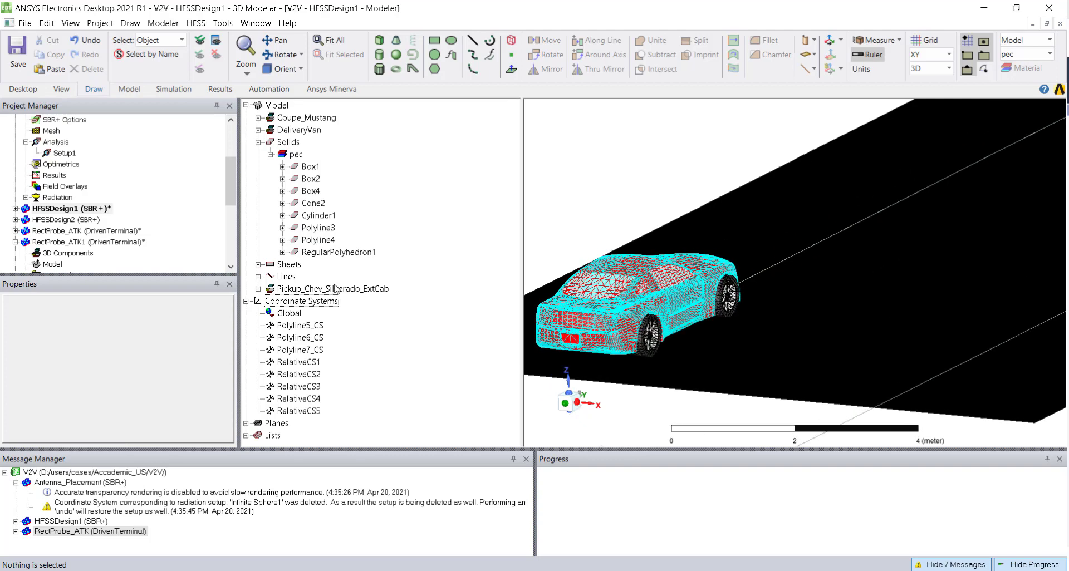
pyautogui.click(298, 326)
pyautogui.keyDown('alt'); pyautogui.moveTo(695, 309); pyautogui.dragTo(704, 356); pyautogui.keyUp('alt')
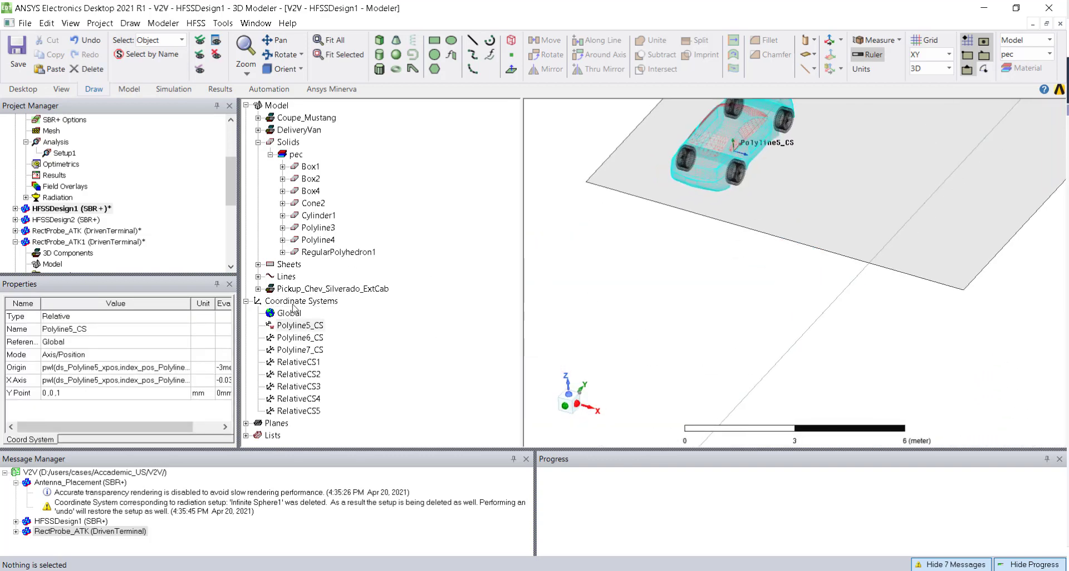
# - Set the design variable time_var to 1 s and inspect the Mustang and Polyline5_CS along the road
pyautogui.click(55, 208)
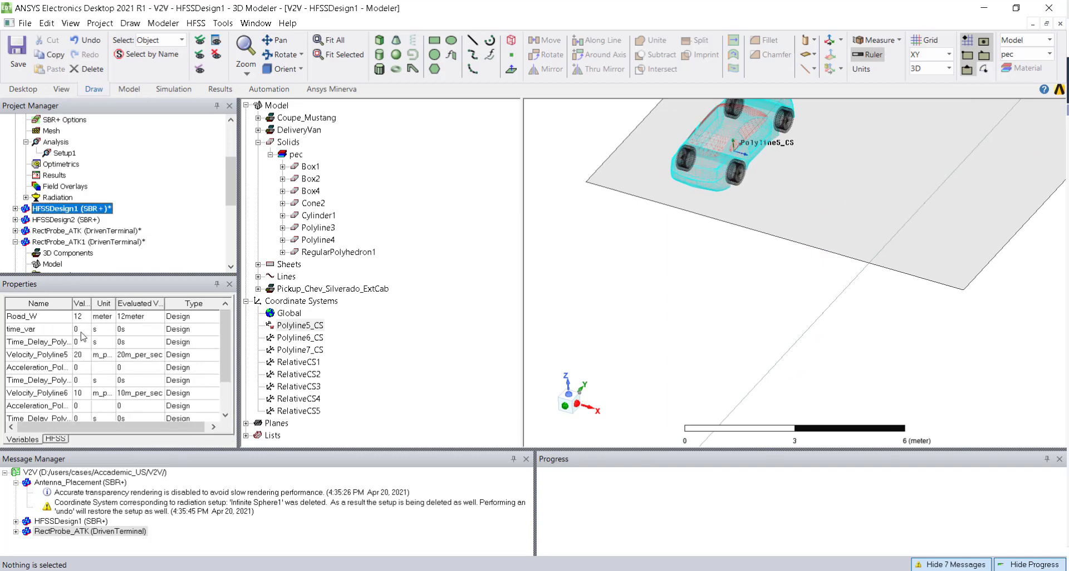
pyautogui.click(78, 330)
pyautogui.write('1')
pyautogui.press('Return')
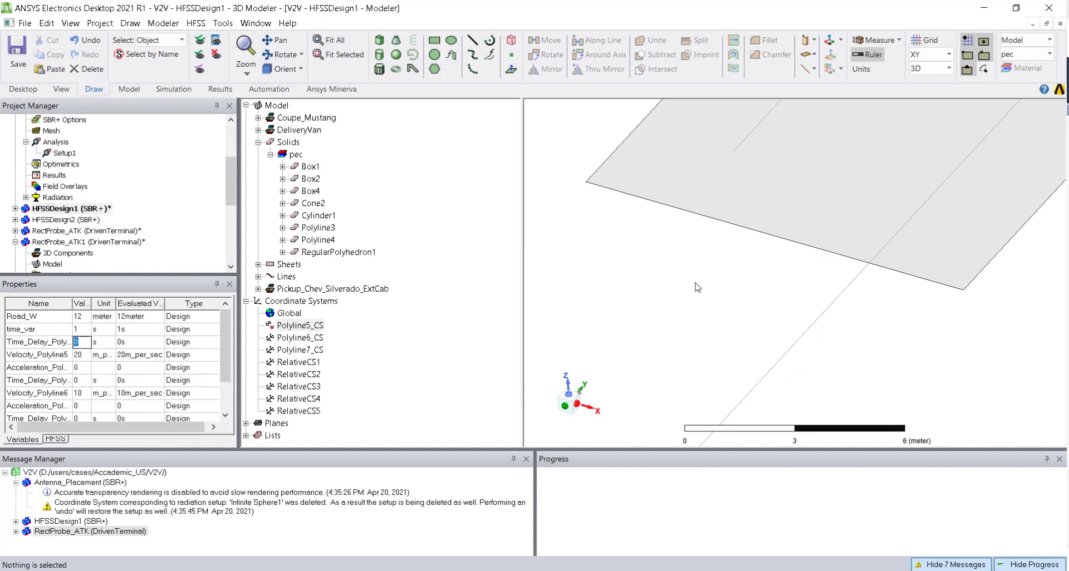
pyautogui.keyDown('alt'); pyautogui.keyDown('shift'); pyautogui.moveTo(689, 239); pyautogui.dragTo(706, 374); pyautogui.keyUp('shift'); pyautogui.keyUp('alt')
pyautogui.keyDown('shift'); pyautogui.moveTo(760, 162); pyautogui.dragTo(609, 380); pyautogui.keyUp('shift')
pyautogui.scroll(4, 746, 318)
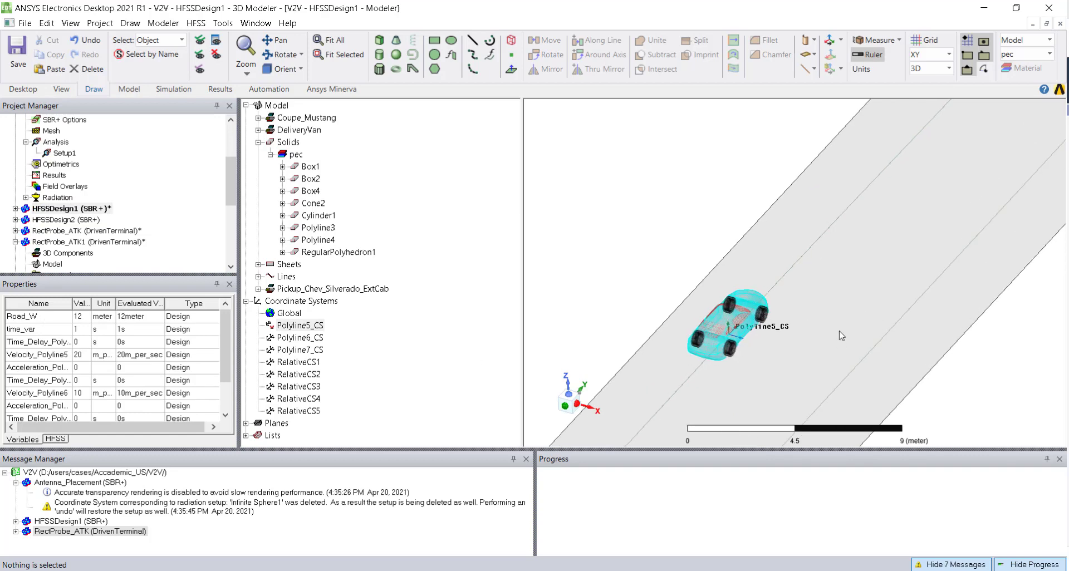
# - Set time_var back to 0 s and view the Mustang at the start of the road
pyautogui.click(81, 329)
pyautogui.write('0')
pyautogui.press('Return')
pyautogui.scroll(-3, 694, 342)
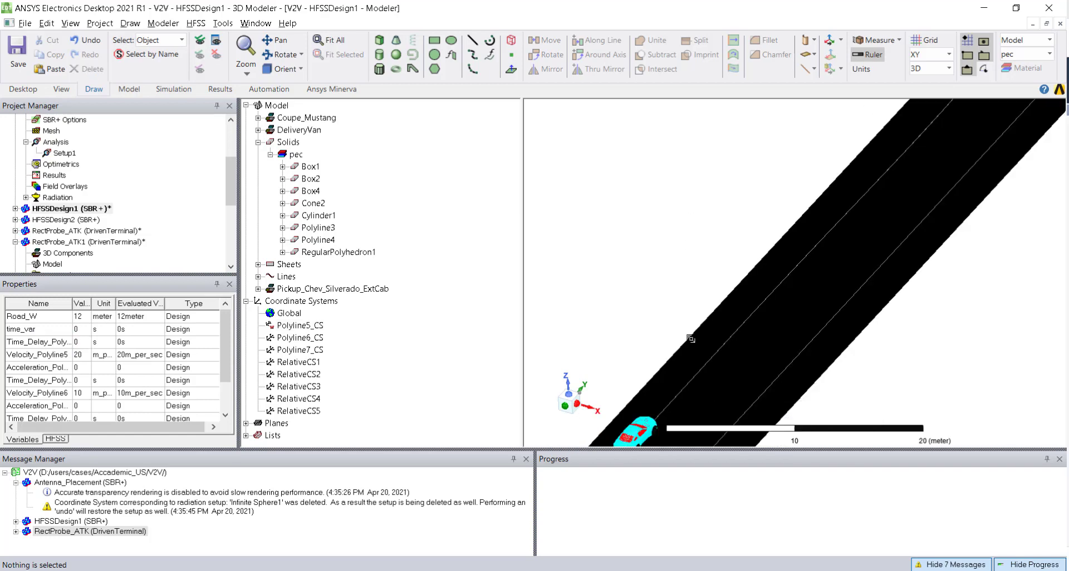
pyautogui.keyDown('shift'); pyautogui.moveTo(693, 342); pyautogui.dragTo(648, 369); pyautogui.keyUp('shift')
# - Create a relative coordinate system from Polyline5_CS on the Mustang's roof, with its origin at about (-0.521, 1.350, -0.218) m
pyautogui.click(296, 326)
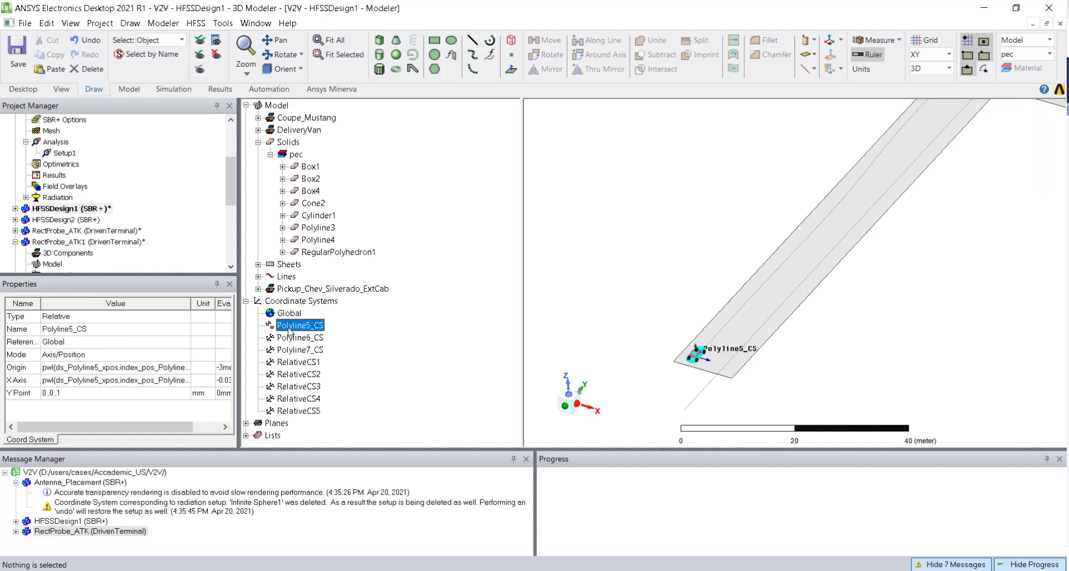
pyautogui.scroll(6, 730, 361)
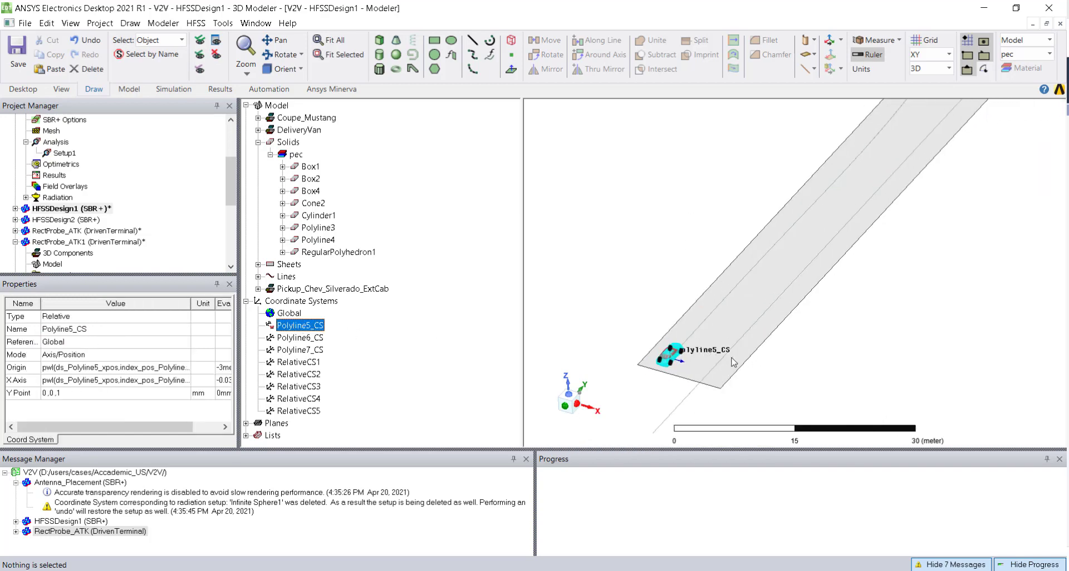
pyautogui.click(832, 41)
pyautogui.scroll(10, 725, 377)
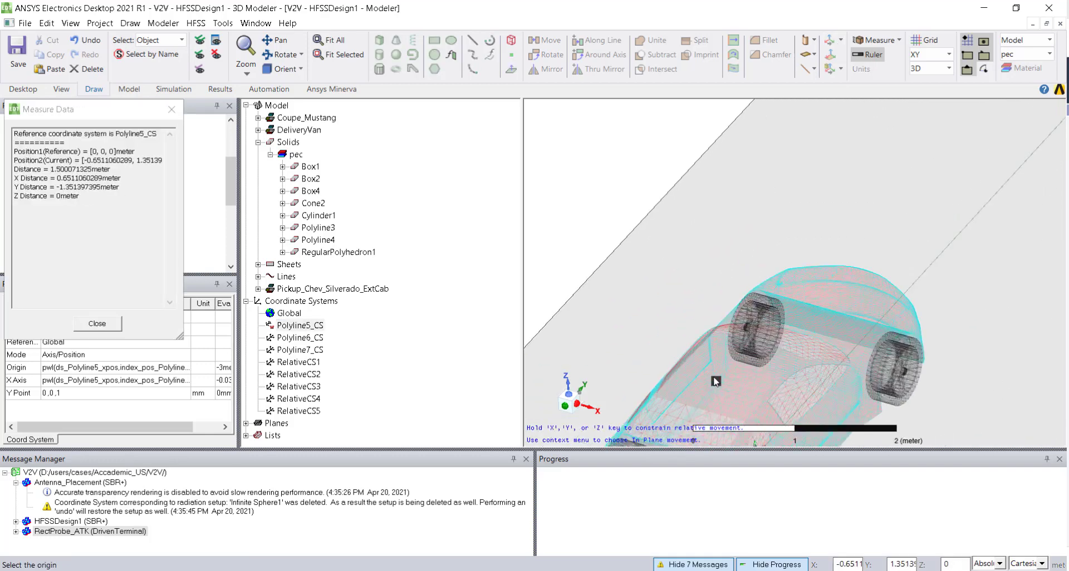
pyautogui.scroll(-10, 725, 377)
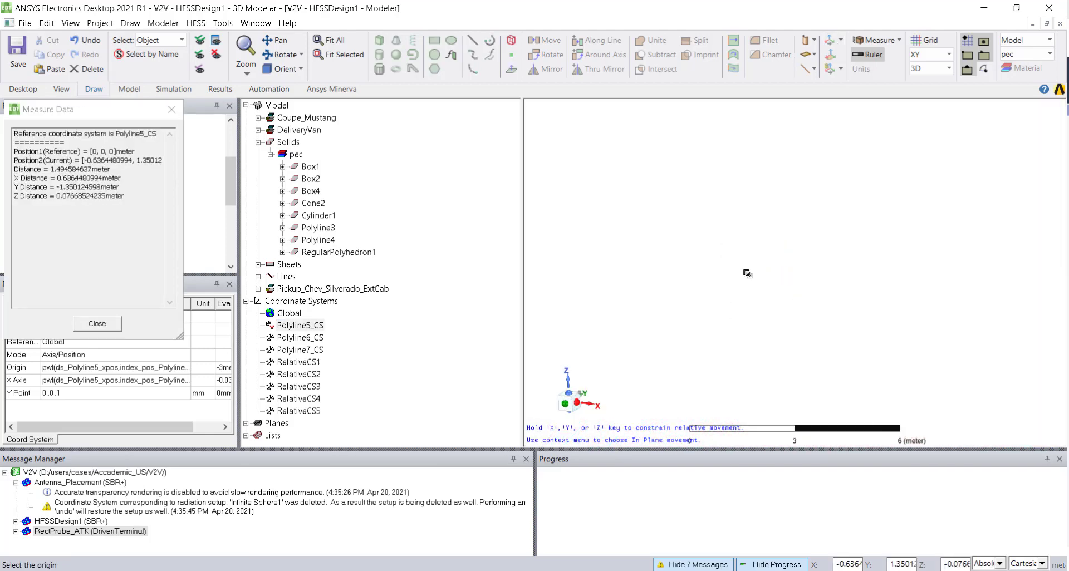
pyautogui.keyDown('alt'); pyautogui.keyDown('shift'); pyautogui.moveTo(750, 243); pyautogui.dragTo(744, 295); pyautogui.keyUp('shift'); pyautogui.keyUp('alt')
pyautogui.keyDown('shift'); pyautogui.moveTo(744, 295); pyautogui.dragTo(777, 48); pyautogui.keyUp('shift')
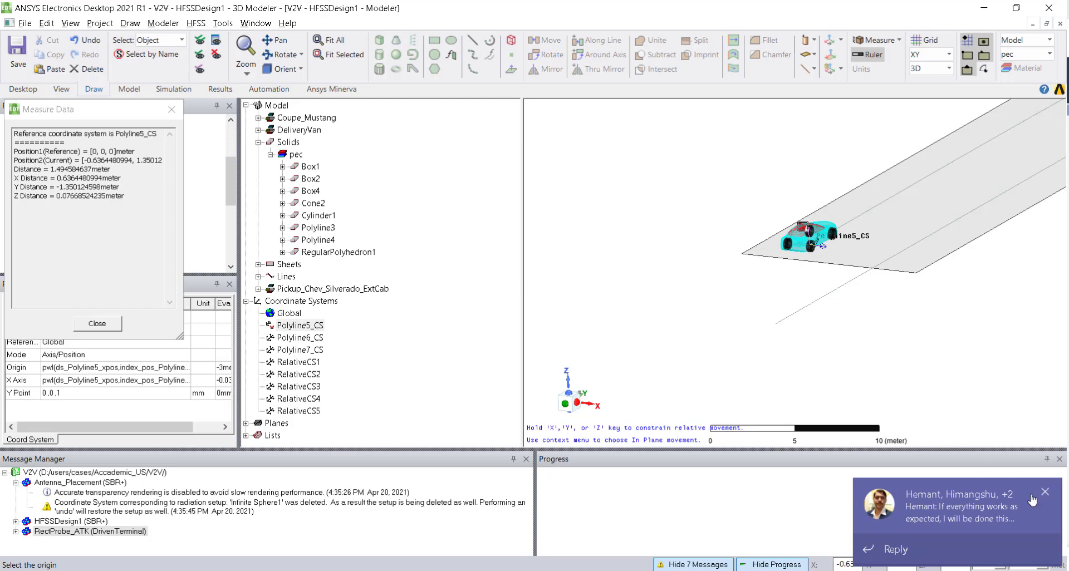
pyautogui.scroll(1, 808, 231)
pyautogui.scroll(10, 809, 231)
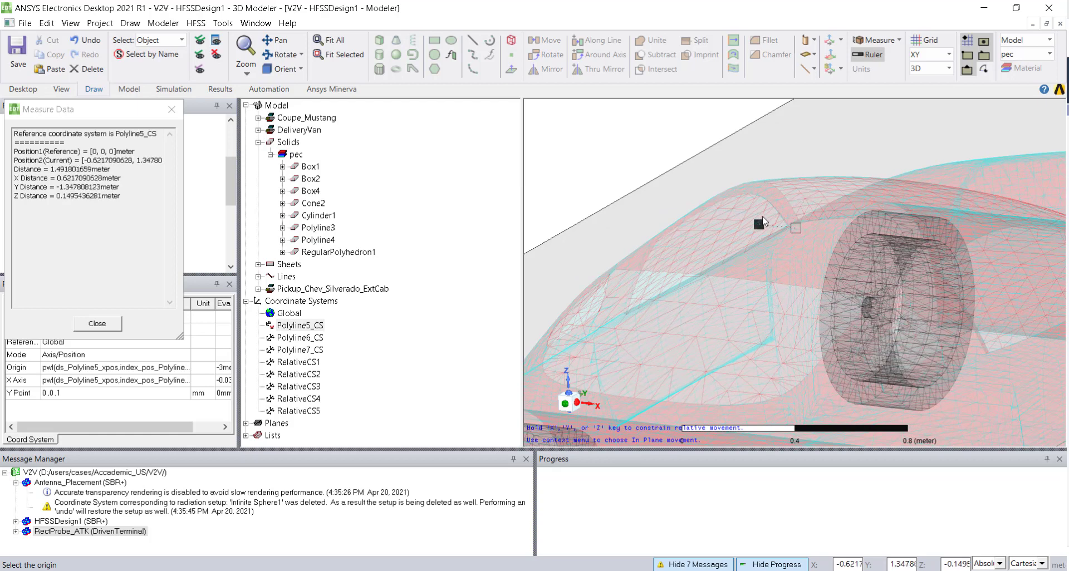
pyautogui.click(761, 212)
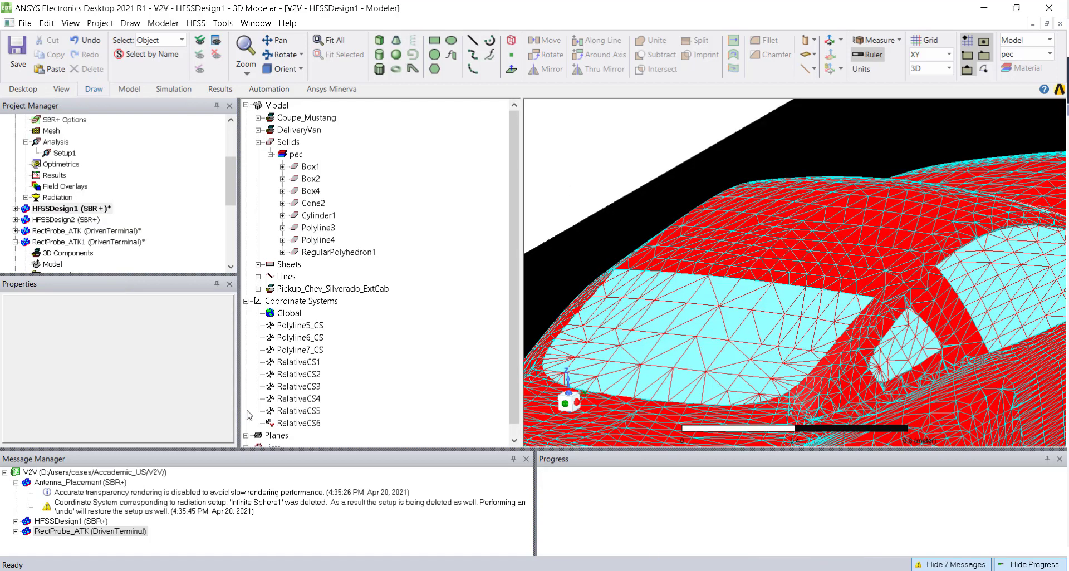
# - Offset RelativeCS6's origin from the roof by adding +.002 m to its Y coordinate
pyautogui.click(280, 425)
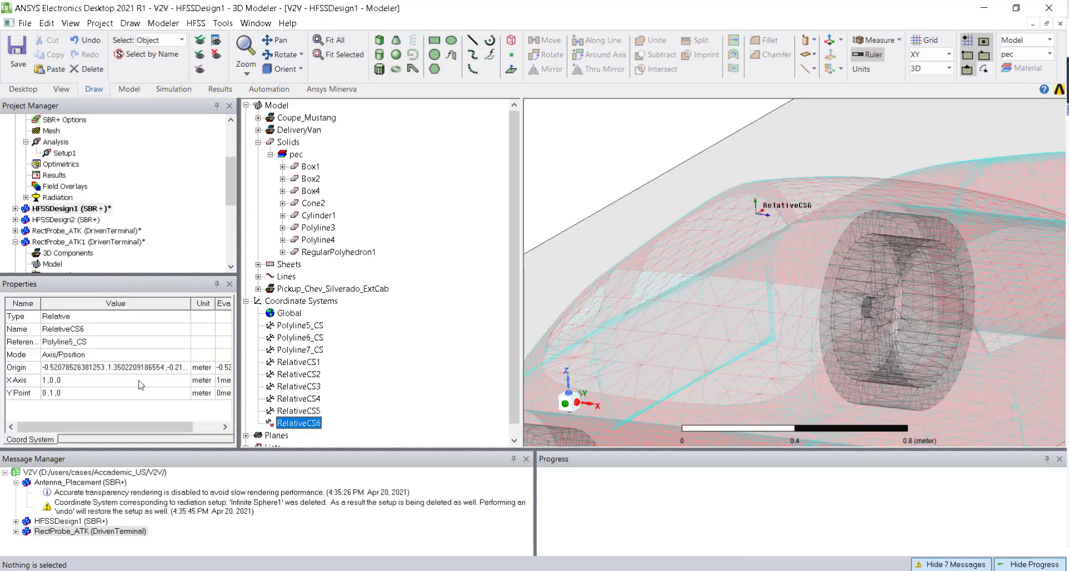
pyautogui.click(162, 369)
pyautogui.click(135, 368)
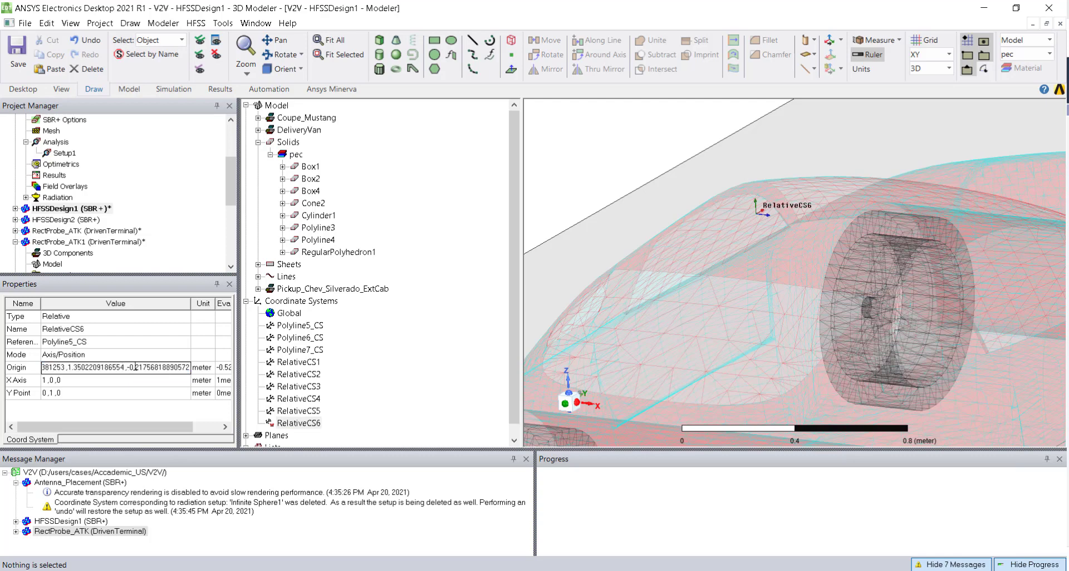
pyautogui.write('+0.02')
pyautogui.press('Tab')
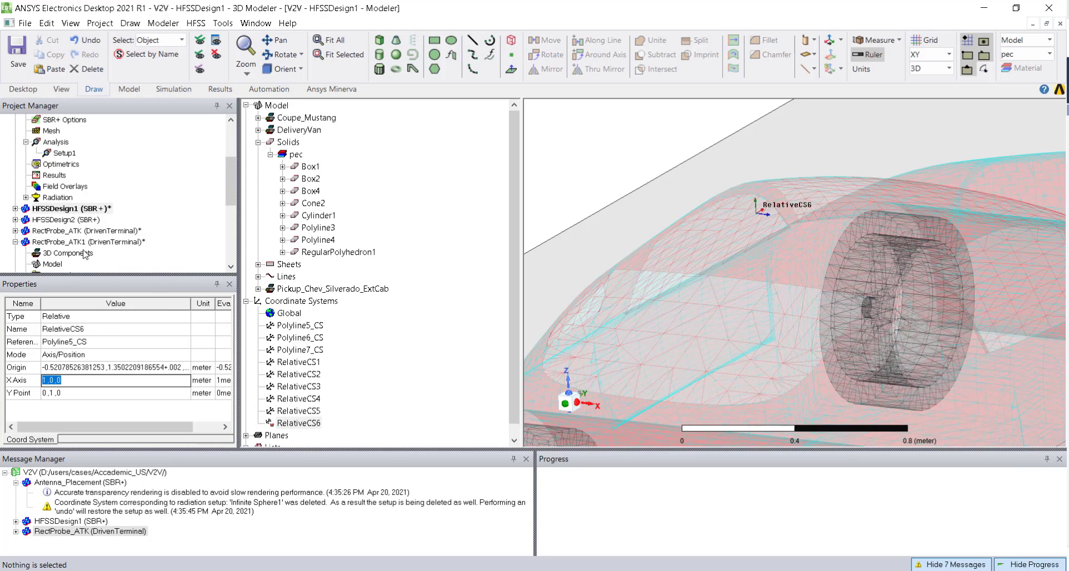
pyautogui.click(350, 362)
# - Rename the RelativeCS6 coordinate system to Mustang
pyautogui.click(299, 424)
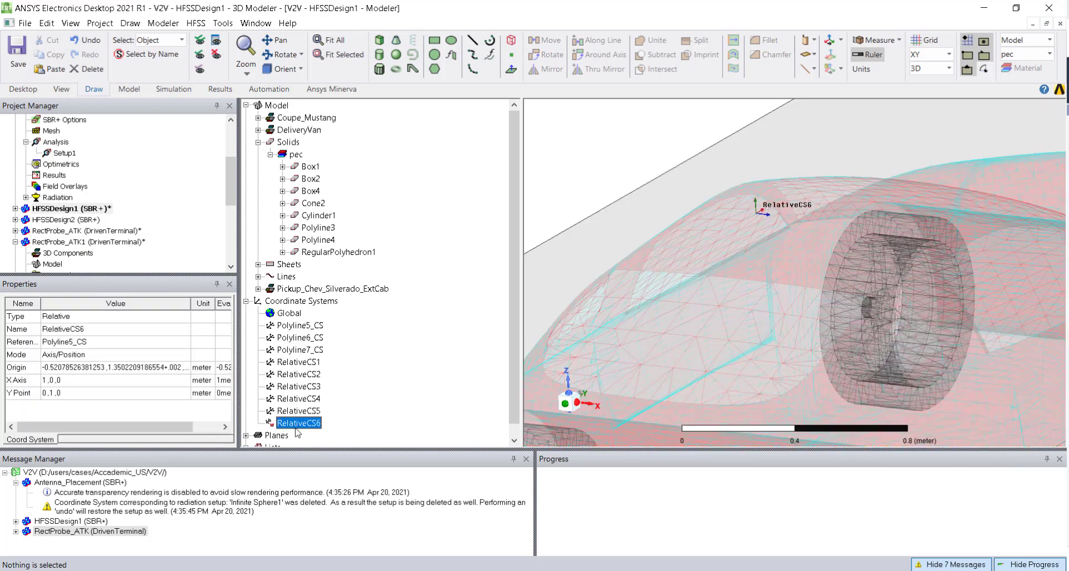
pyautogui.click(113, 331)
pyautogui.write('Mustang')
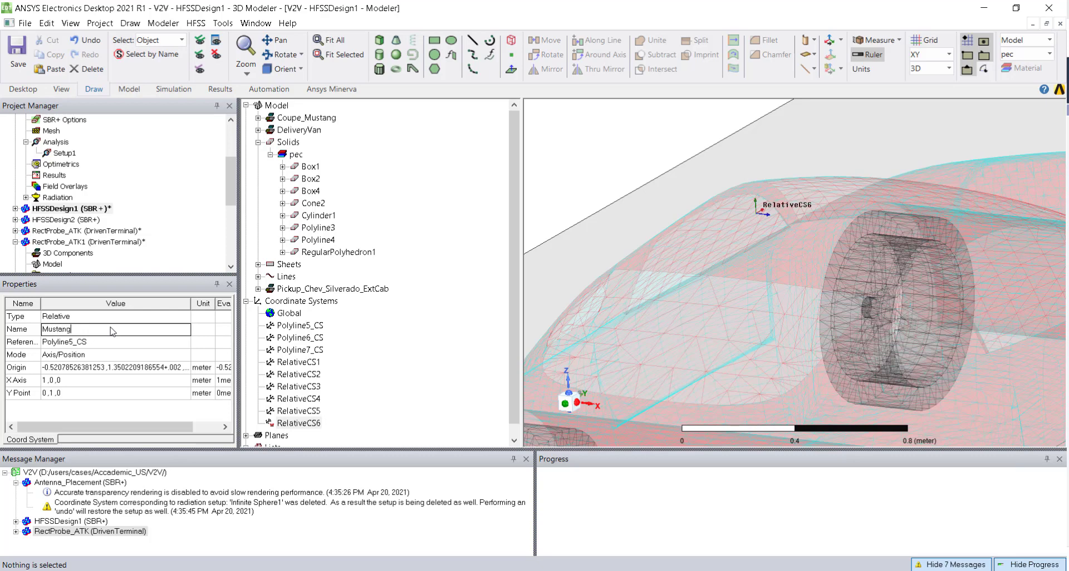
pyautogui.press('Return')
pyautogui.doubleClick(292, 325)
pyautogui.click(649, 413)
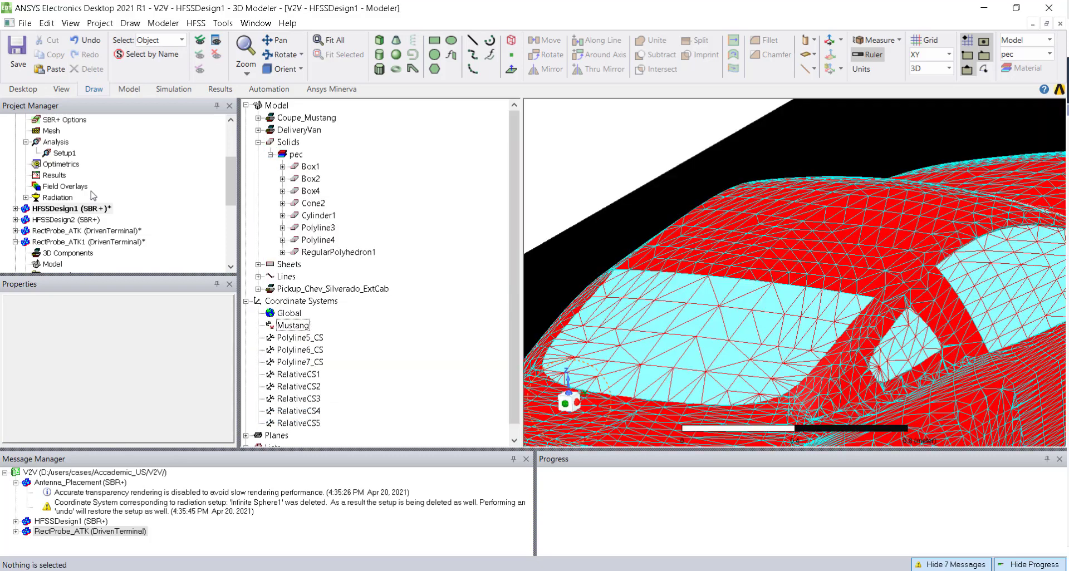
# - Begin a far-field linked antenna named Antenna1 in HFSSDesign1 with RectProbe_ATK1 and ATK_Solution : LastAdaptive as its source
pyautogui.scroll(1, 63, 219)
pyautogui.doubleClick(25, 241)
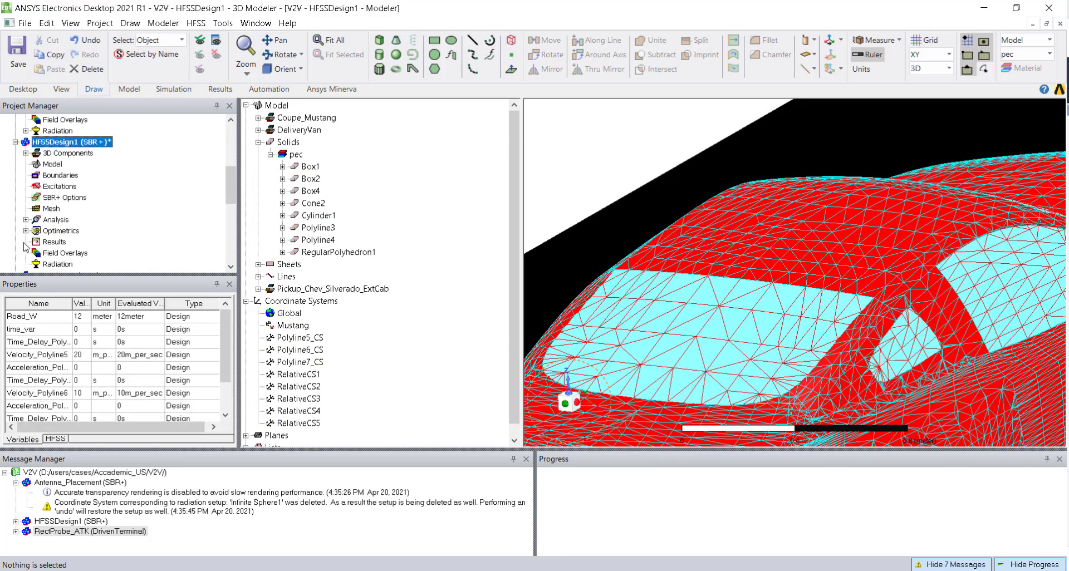
pyautogui.rightClick(49, 154)
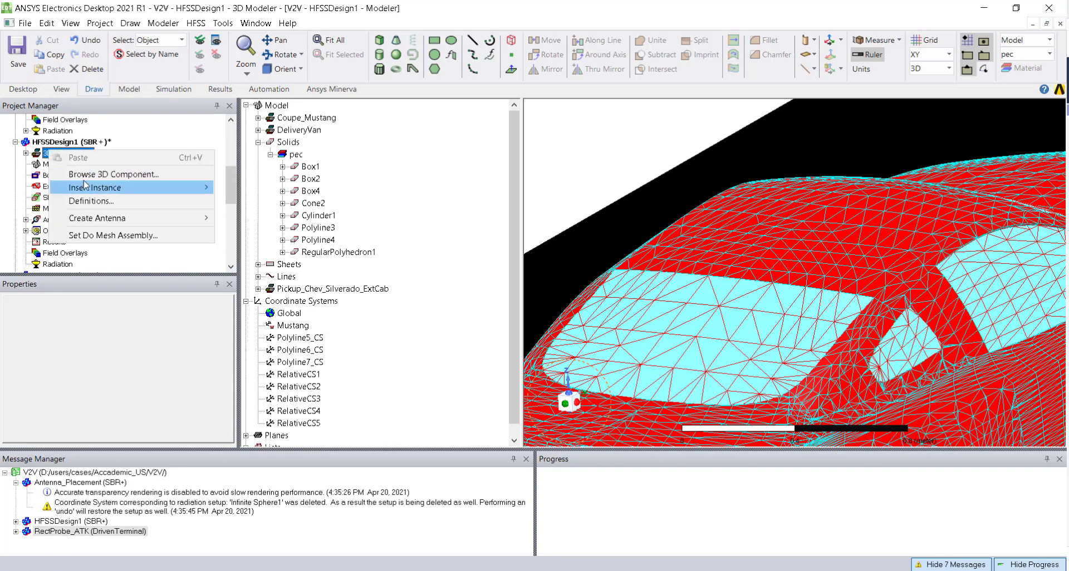
pyautogui.moveTo(105, 219)
pyautogui.click(259, 233)
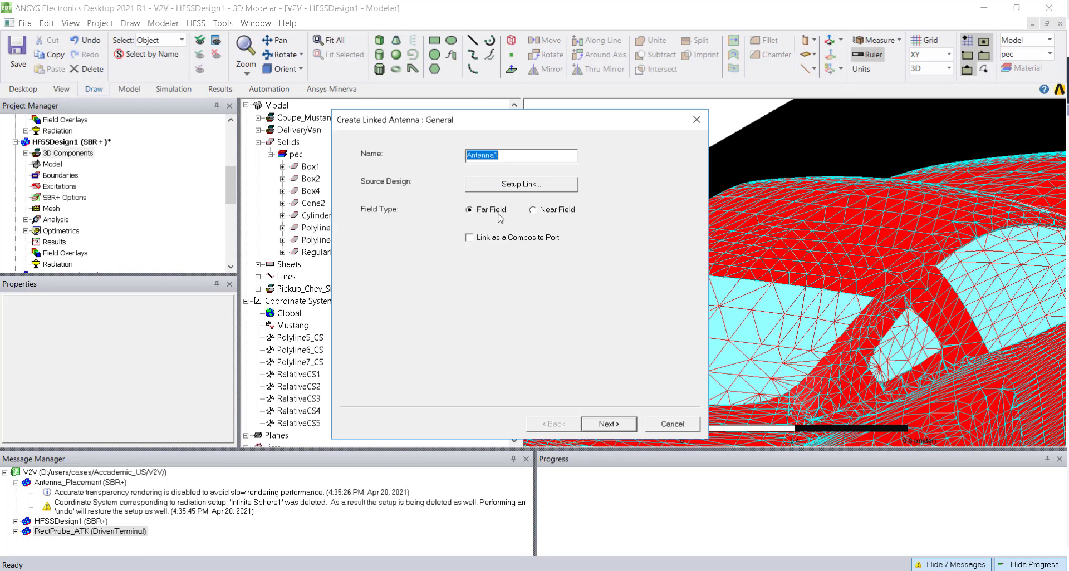
pyautogui.click(481, 185)
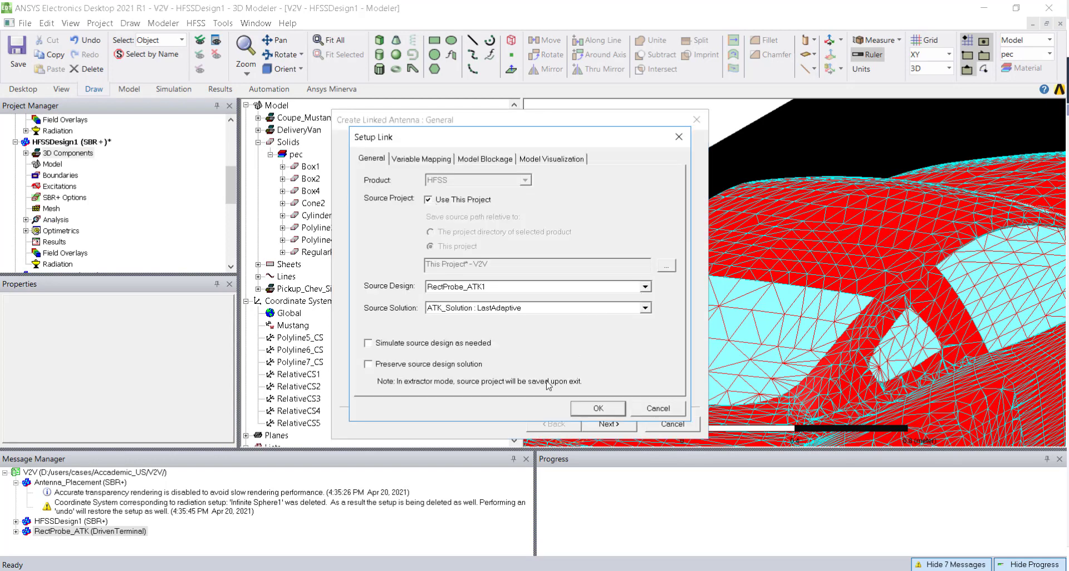
# - Choose which source design parts the link visualizes and finish creating the linked antenna Antenna1
pyautogui.click(573, 160)
pyautogui.click(641, 198)
pyautogui.click(641, 211)
pyautogui.click(640, 225)
pyautogui.click(641, 237)
pyautogui.click(640, 250)
pyautogui.click(641, 237)
pyautogui.click(598, 410)
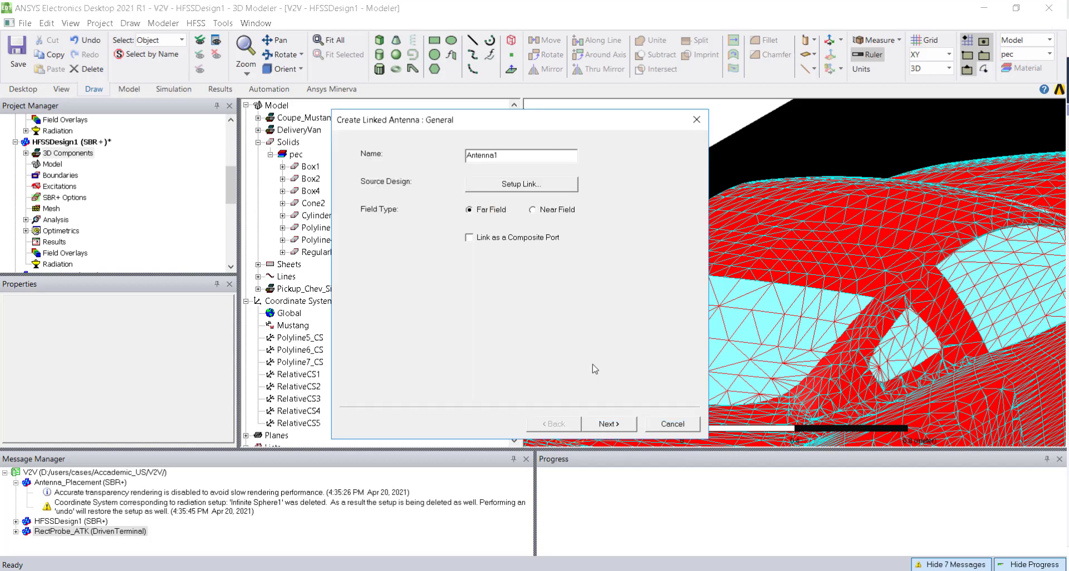
pyautogui.click(608, 424)
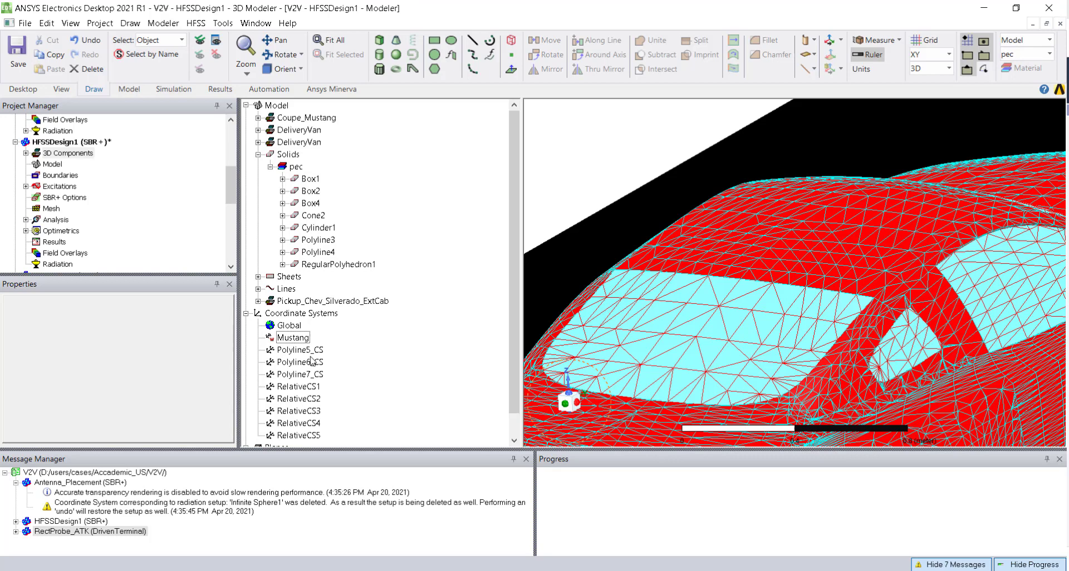
# - Check the new antenna's placement and orientation against the Mustang coordinate system on the roof
pyautogui.click(293, 338)
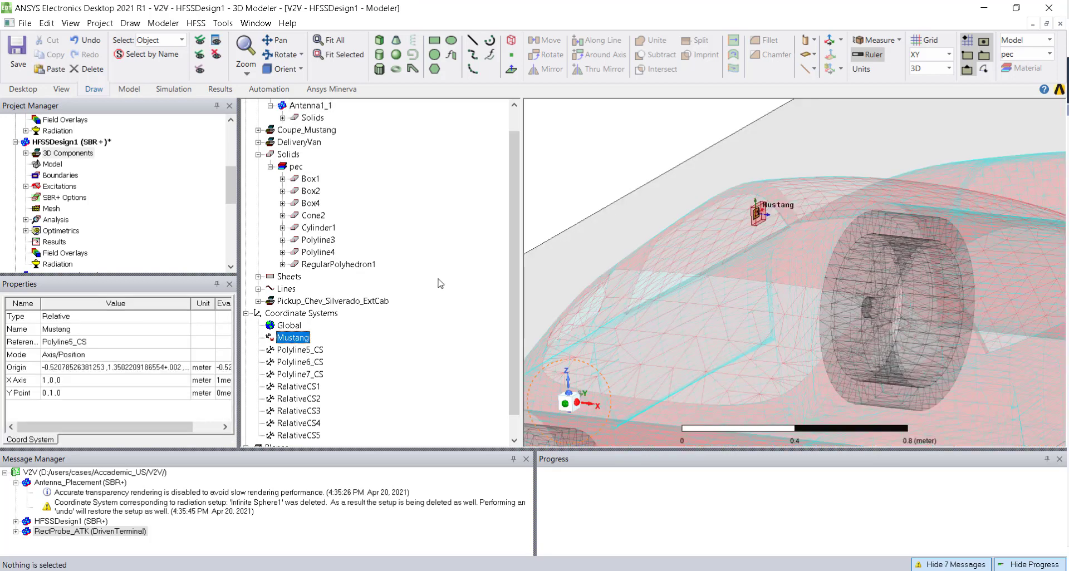
pyautogui.scroll(4, 779, 183)
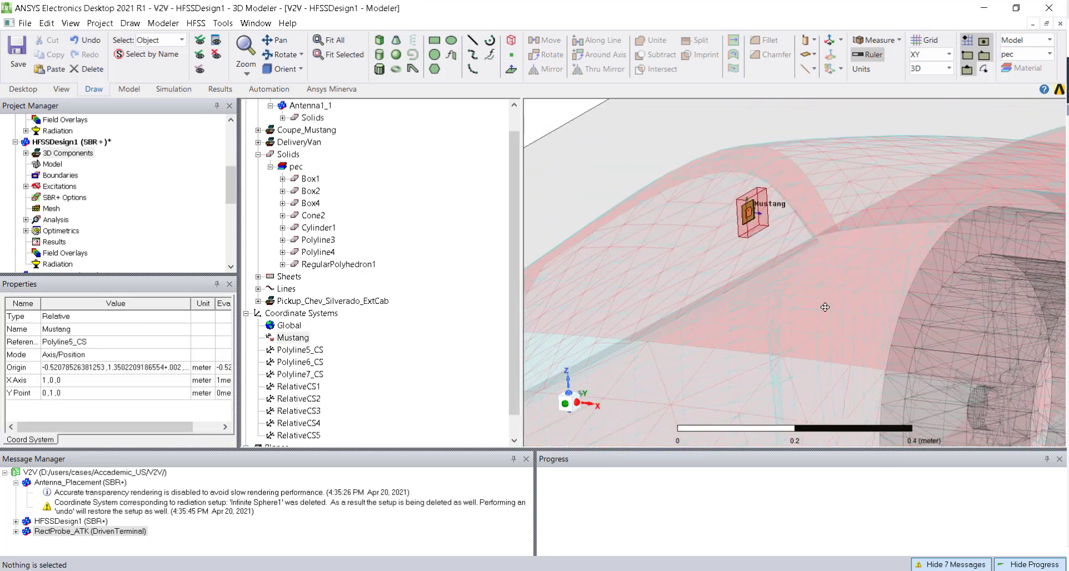
pyautogui.click(597, 150)
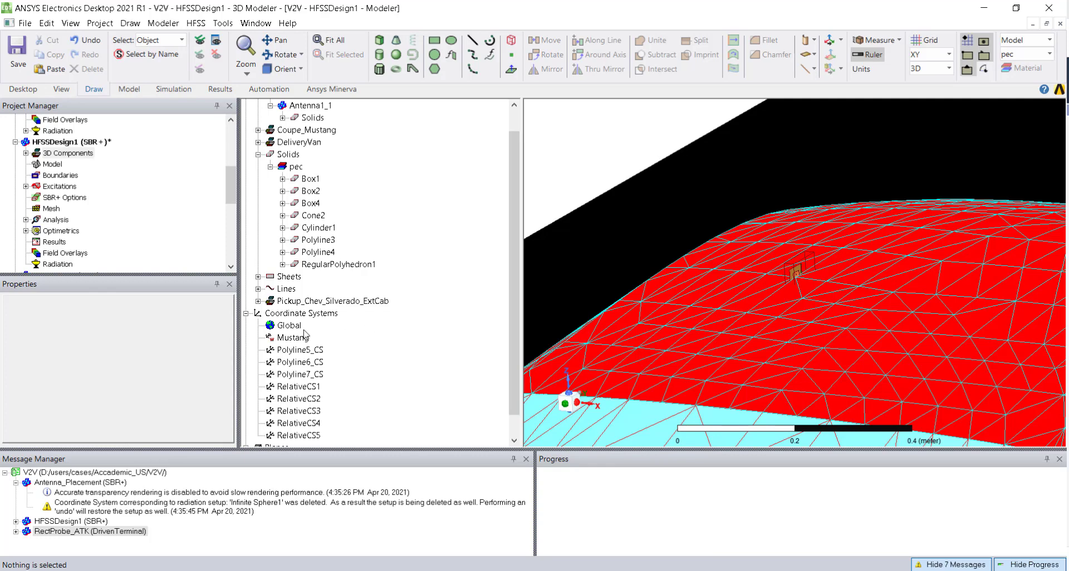
pyautogui.click(309, 106)
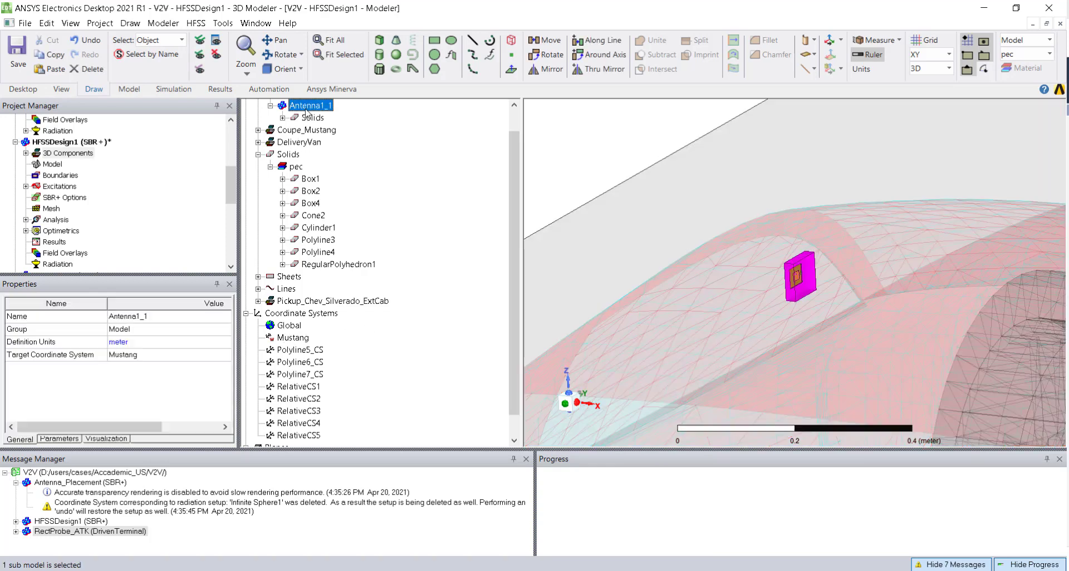
pyautogui.click(578, 167)
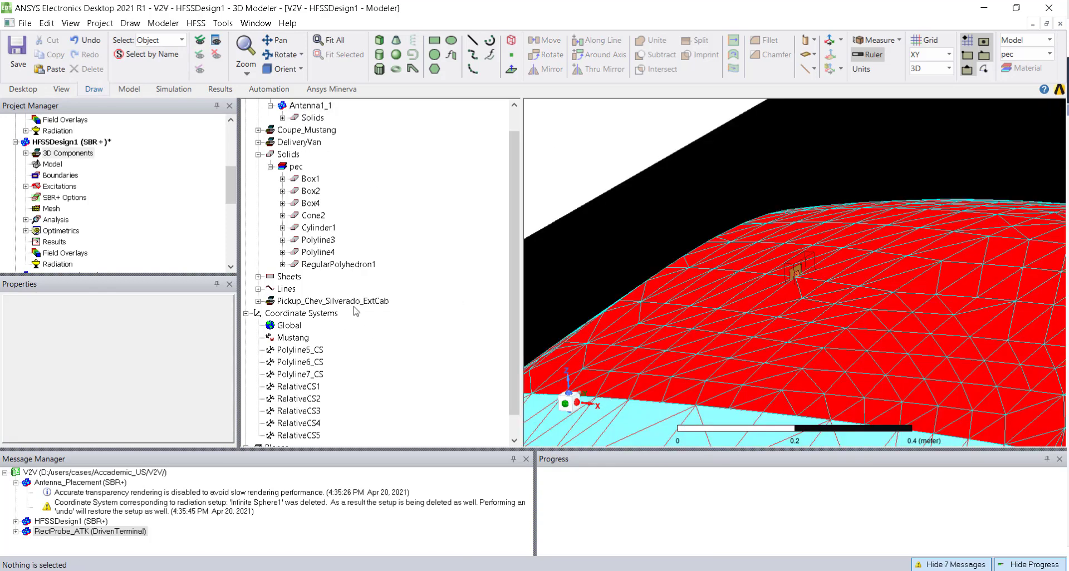
pyautogui.click(292, 338)
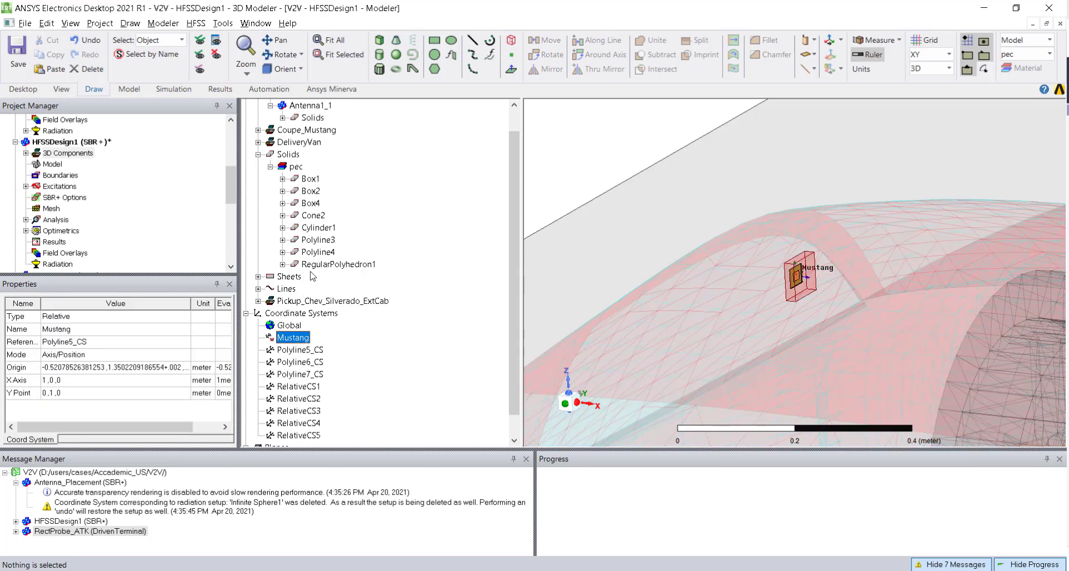
# - Rotate Antenna1_1 by 90 deg about the X axis of the Mustang coordinate system
pyautogui.click(306, 105)
pyautogui.click(546, 55)
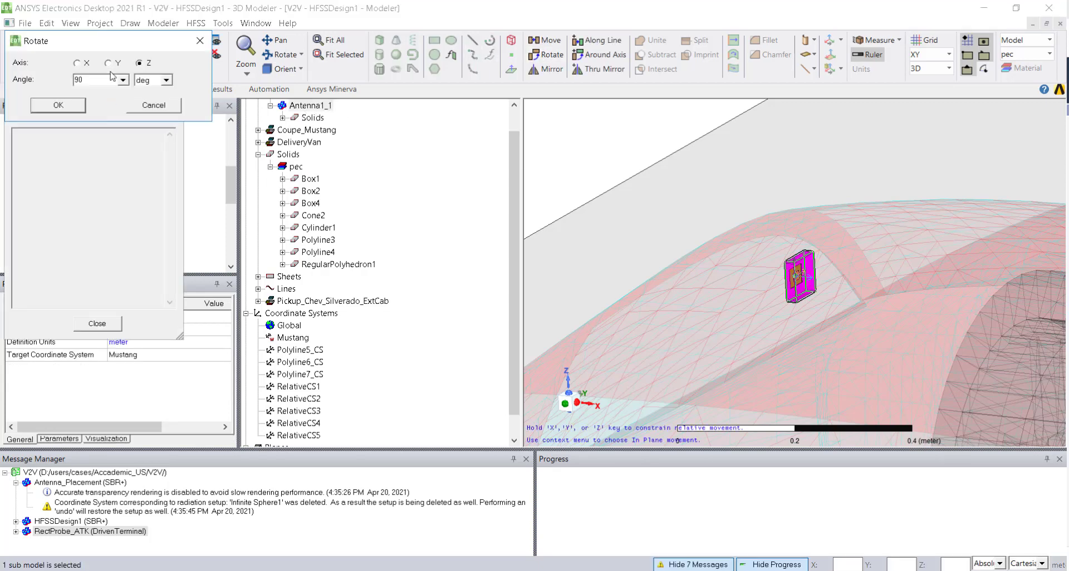
pyautogui.click(77, 63)
pyautogui.click(59, 106)
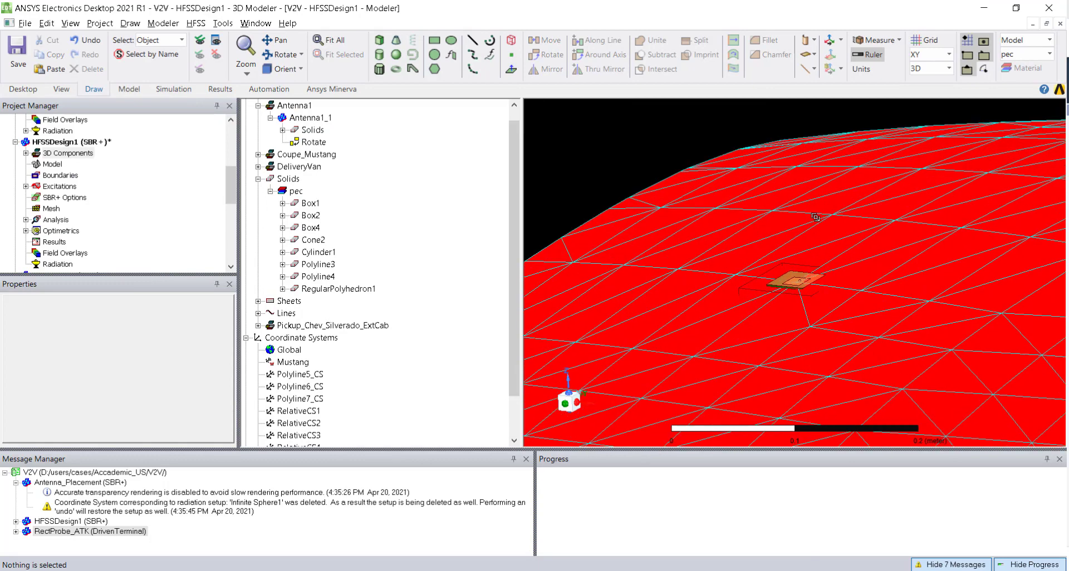
# - Examine from several distances and angles how the rotated antenna sits on the Mustang's roof
pyautogui.scroll(3, 816, 217)
pyautogui.scroll(-5, 811, 316)
pyautogui.scroll(4, 814, 323)
pyautogui.scroll(-4, 715, 214)
pyautogui.keyDown('alt'); pyautogui.moveTo(800, 373); pyautogui.dragTo(741, 328); pyautogui.keyUp('alt')
pyautogui.scroll(1, 742, 329)
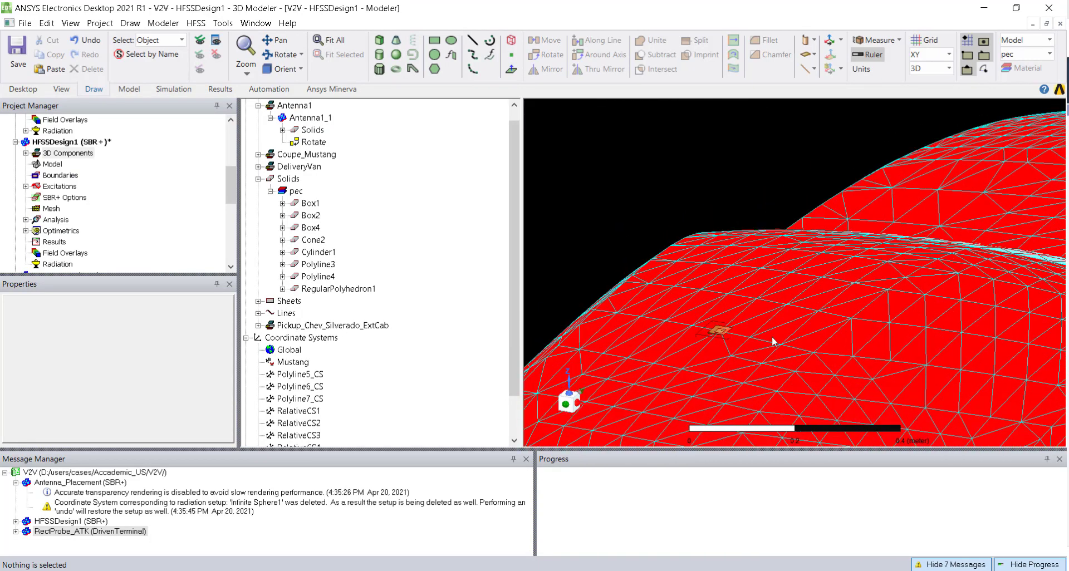
pyautogui.scroll(5, 712, 347)
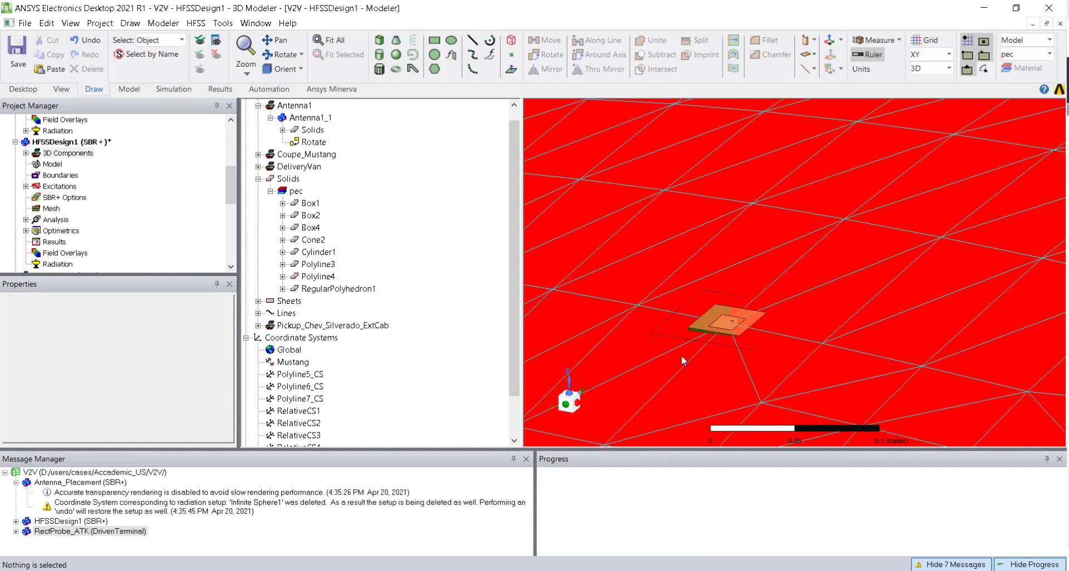
pyautogui.scroll(-2, 699, 310)
pyautogui.scroll(-2, 285, 342)
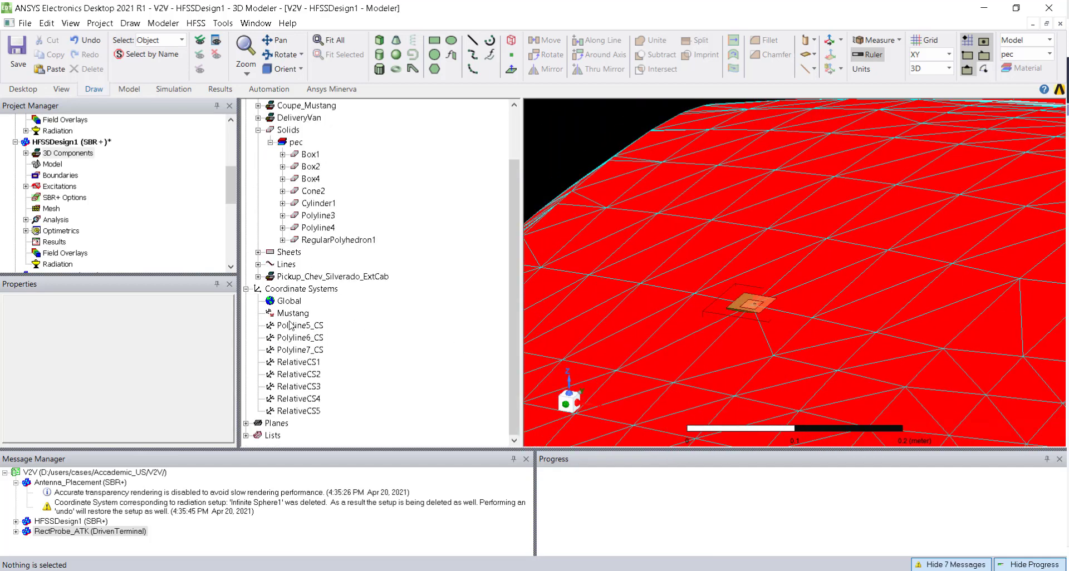
# - Set the Y offset in the Mustang coordinate system's origin to +.01 m
pyautogui.doubleClick(291, 315)
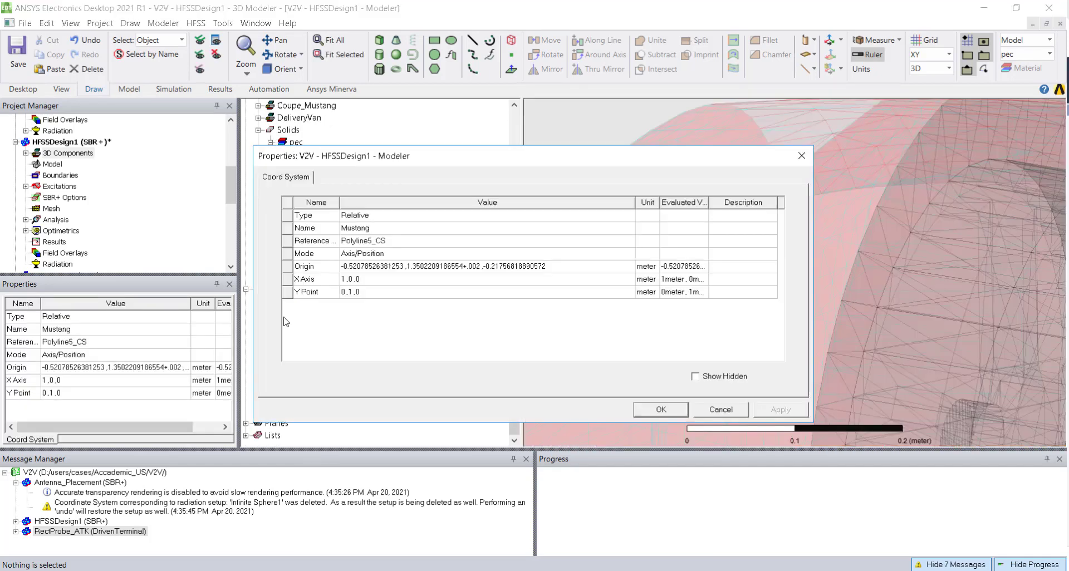
pyautogui.click(477, 270)
pyautogui.click(481, 266)
pyautogui.press('BackSpace')
pyautogui.press('BackSpace')
pyautogui.write('1')
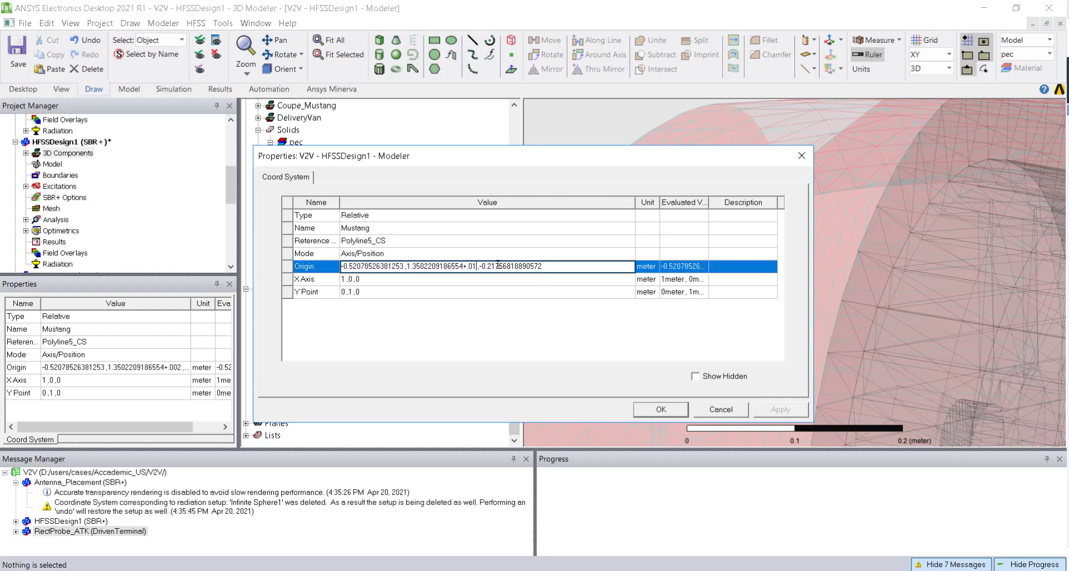
pyautogui.click(652, 410)
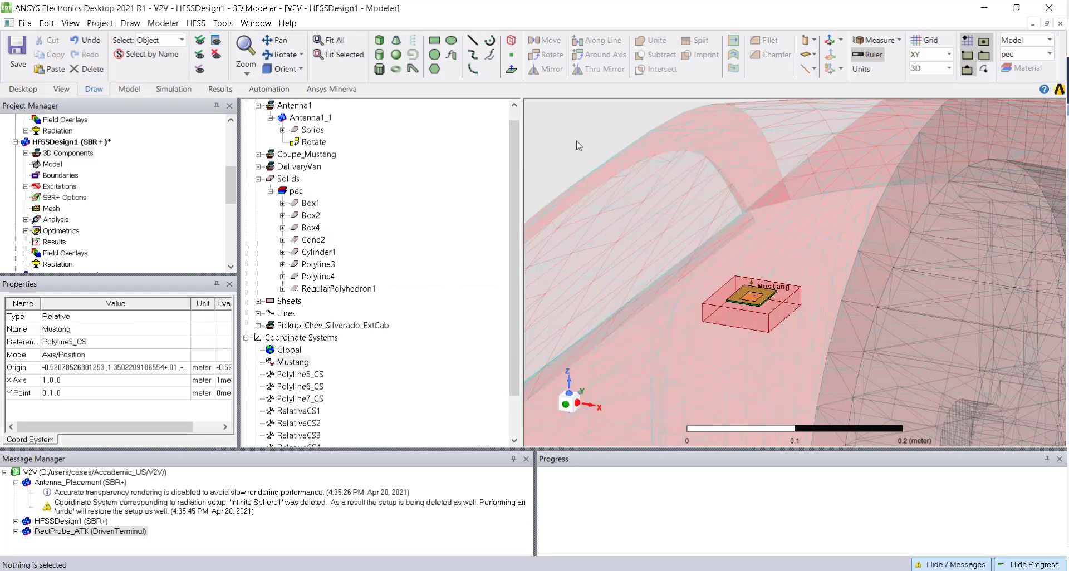
# - Turn off the display of facets for faceted objects to see the antenna clearly on the roof
pyautogui.click(664, 261)
pyautogui.scroll(-5, 684, 241)
pyautogui.click(490, 258)
pyautogui.keyDown('alt'); pyautogui.moveTo(735, 334); pyautogui.dragTo(717, 317); pyautogui.keyUp('alt')
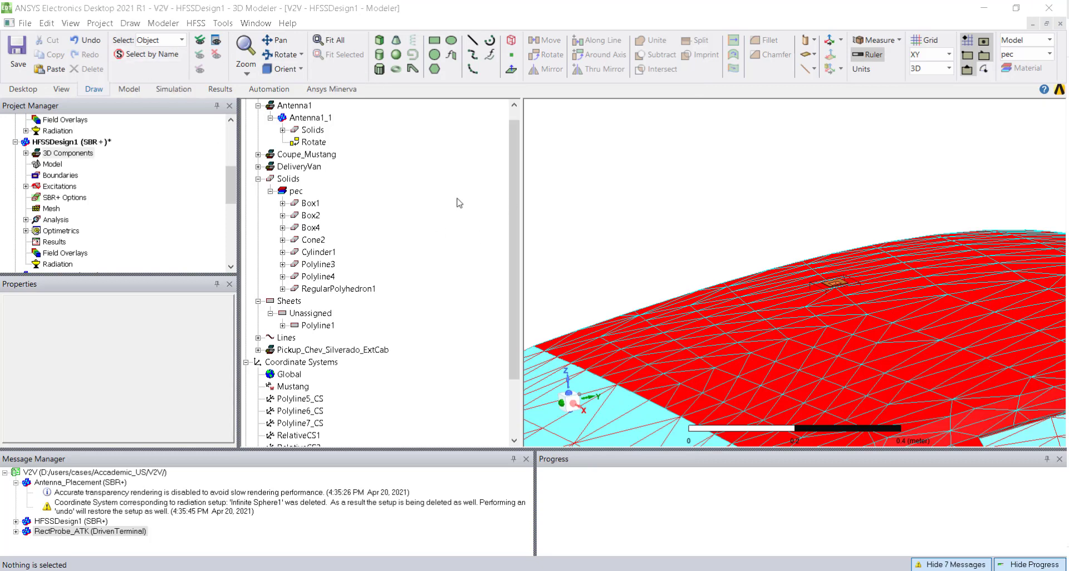
pyautogui.click(46, 23)
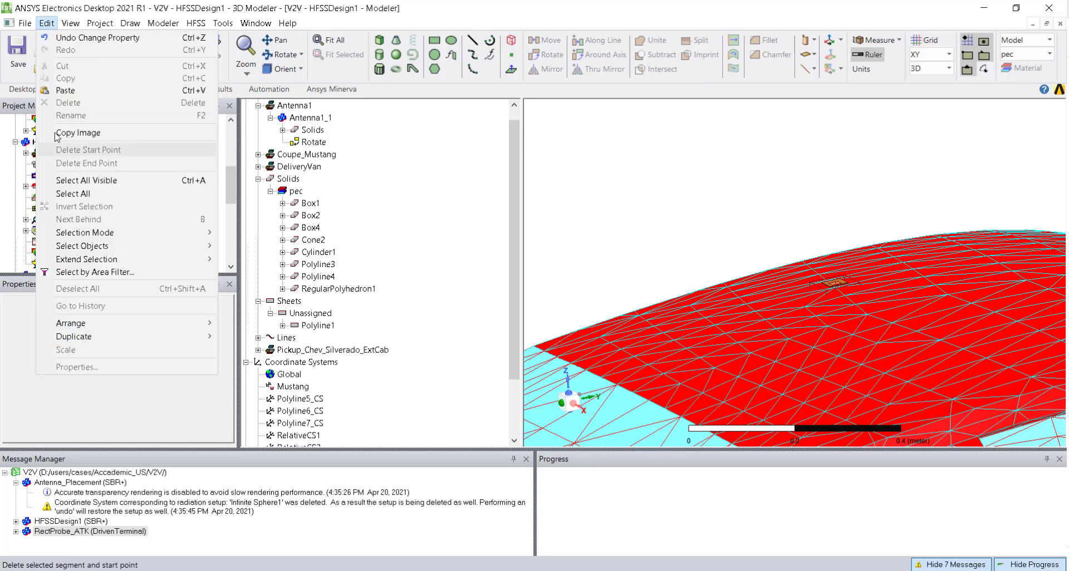
pyautogui.moveTo(71, 26)
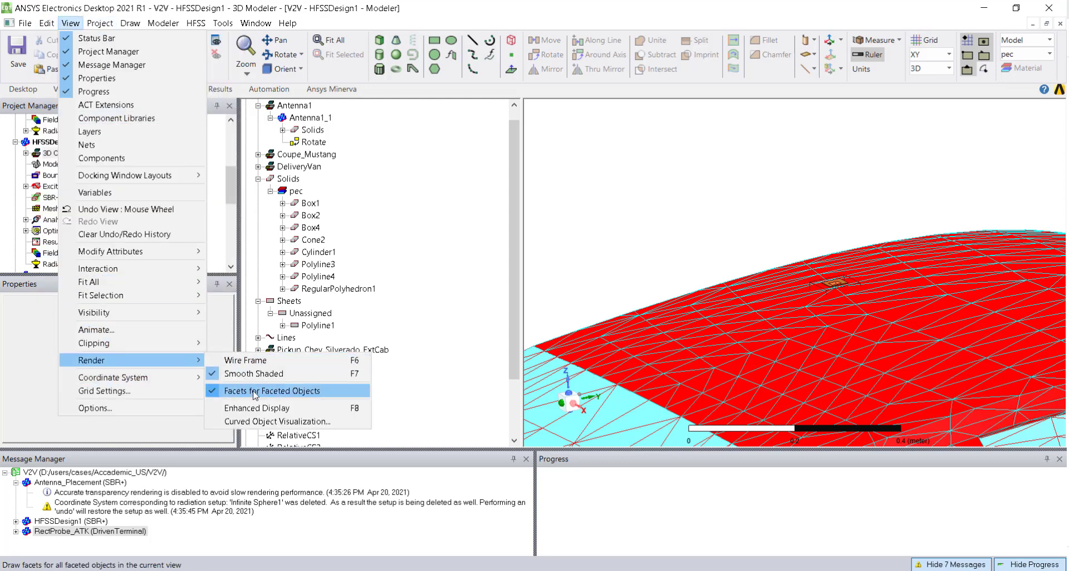
pyautogui.click(228, 392)
pyautogui.scroll(5, 824, 304)
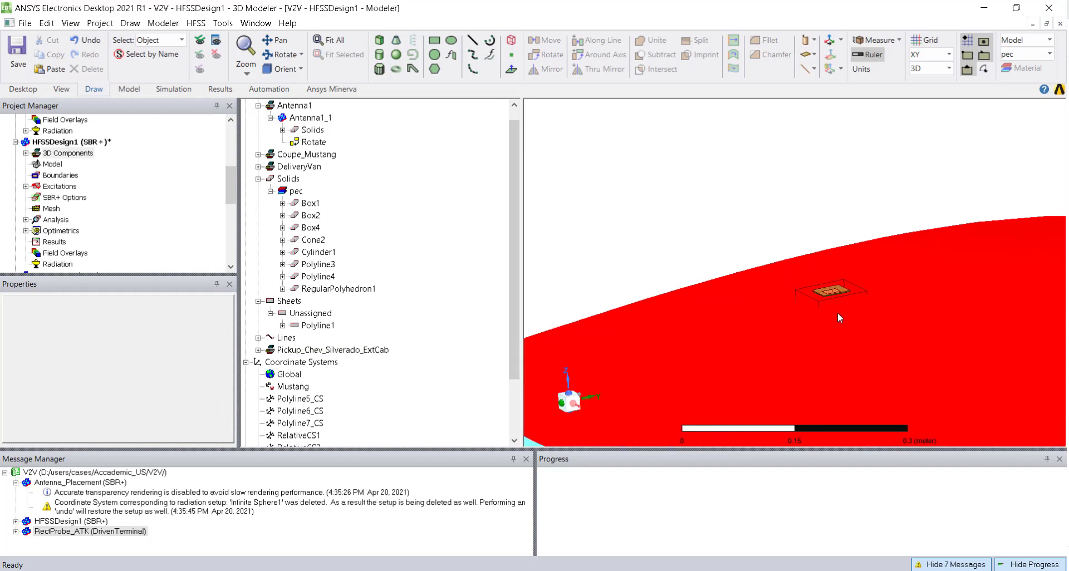
pyautogui.scroll(1, 303, 143)
# - Change the angle of Antenna1_1's X-axis Rotate operation to flip the antenna face up on the roof
pyautogui.doubleClick(306, 130)
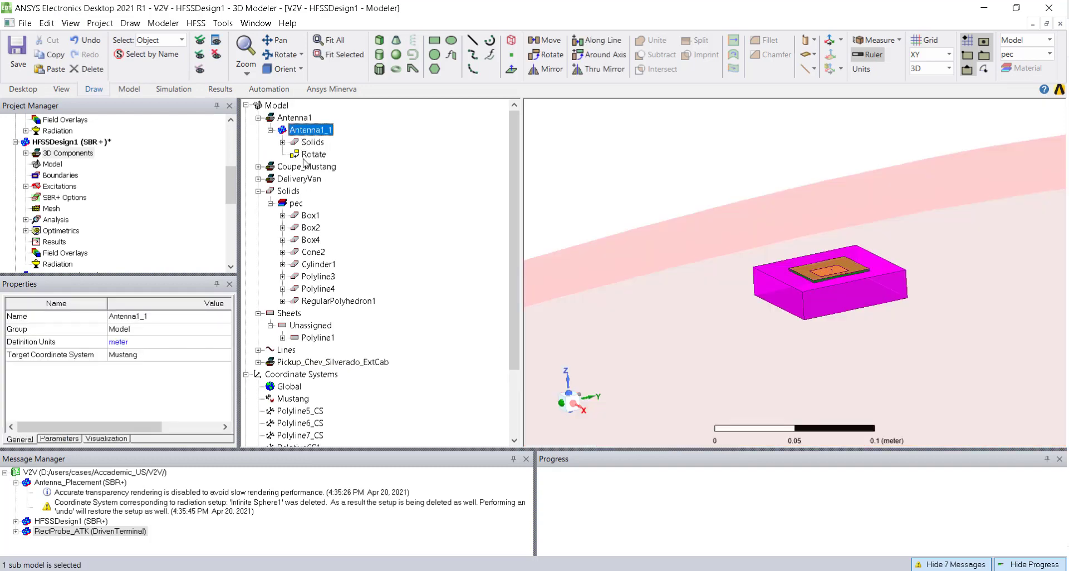
pyautogui.click(802, 156)
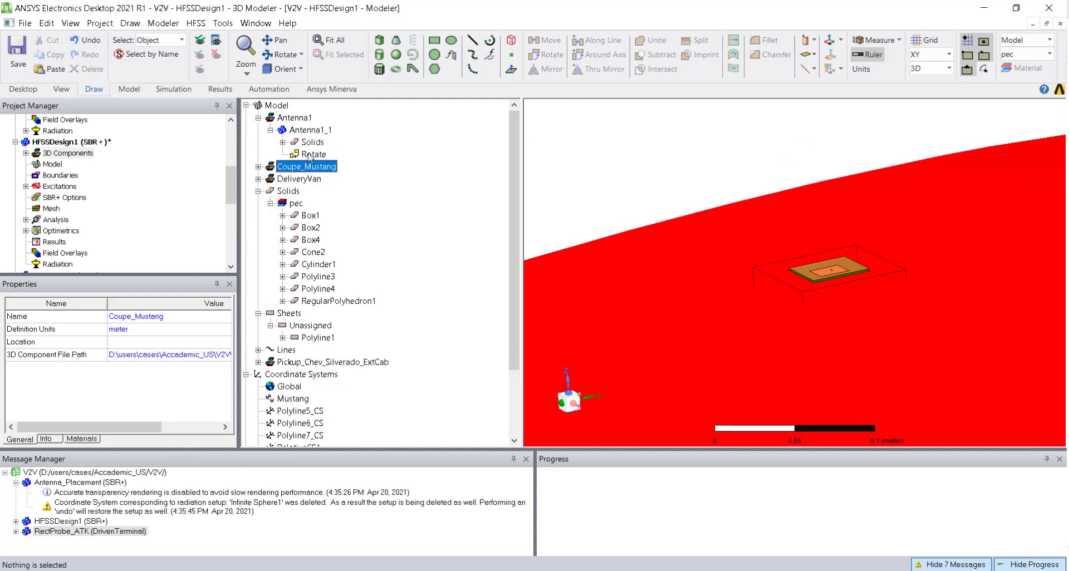
pyautogui.doubleClick(310, 155)
pyautogui.click(345, 254)
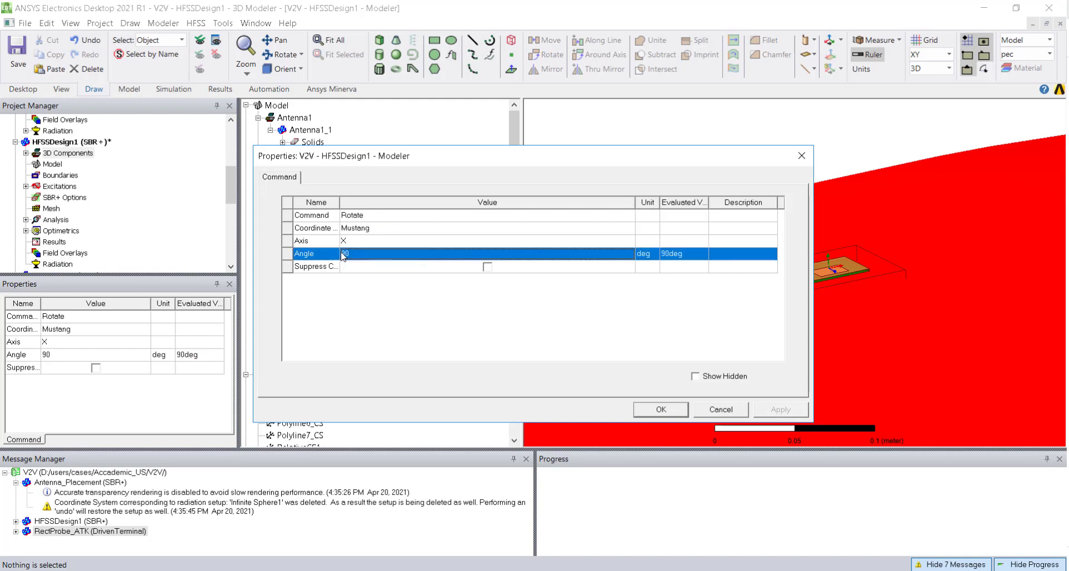
pyautogui.click(345, 254)
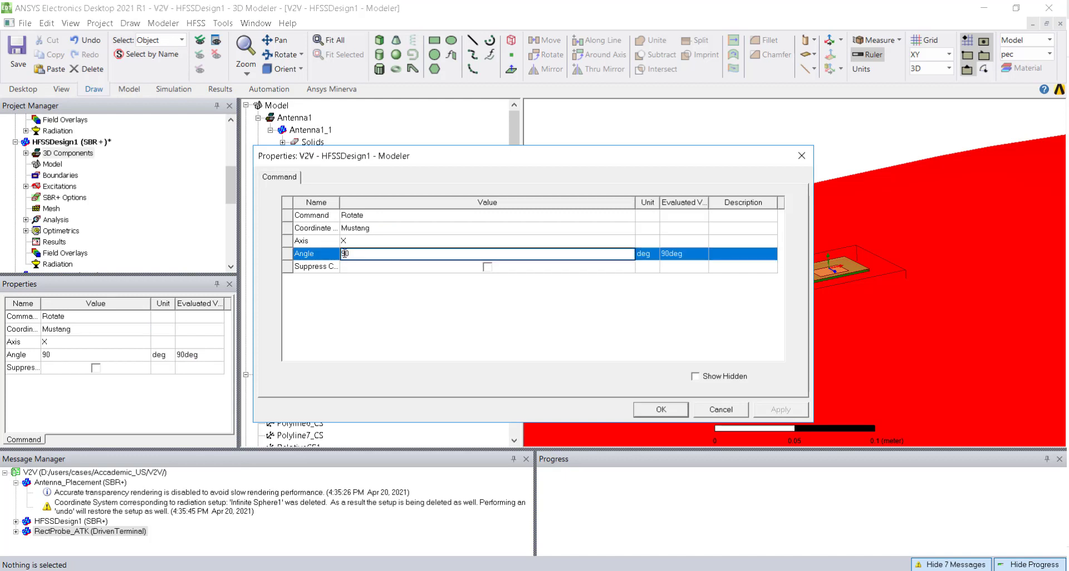
pyautogui.click(646, 407)
pyautogui.scroll(-8, 842, 235)
pyautogui.scroll(6, 811, 276)
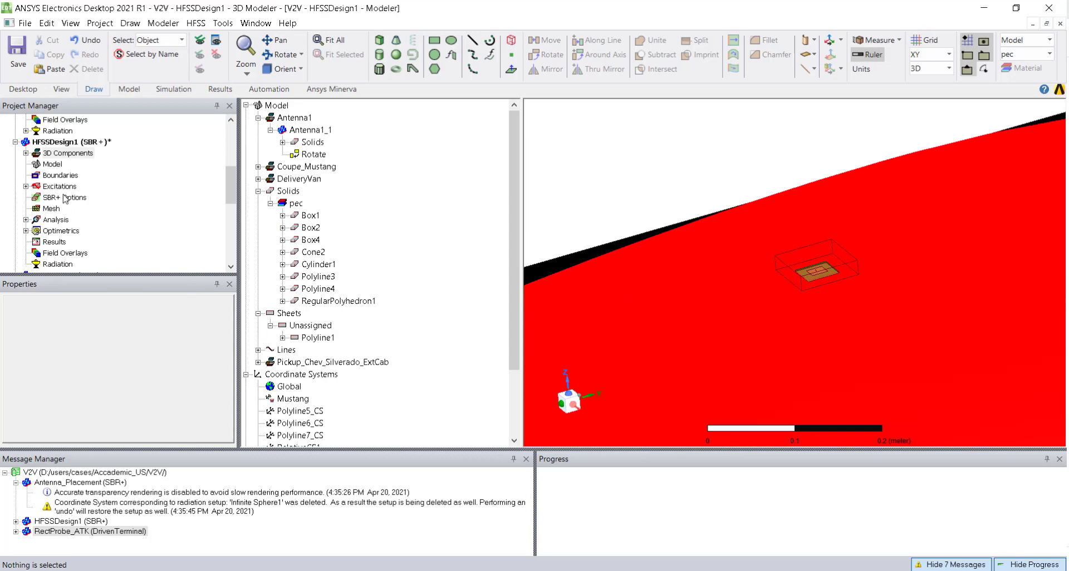
# - Try to show the radiation pattern of Antenna1_1 on the Mustang's roof
pyautogui.click(311, 129)
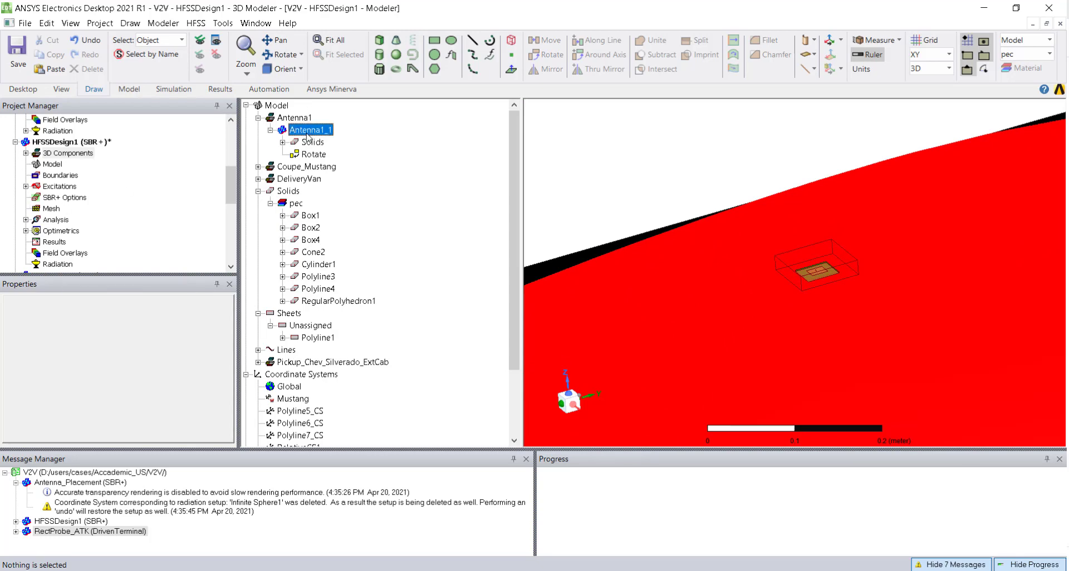
pyautogui.click(96, 317)
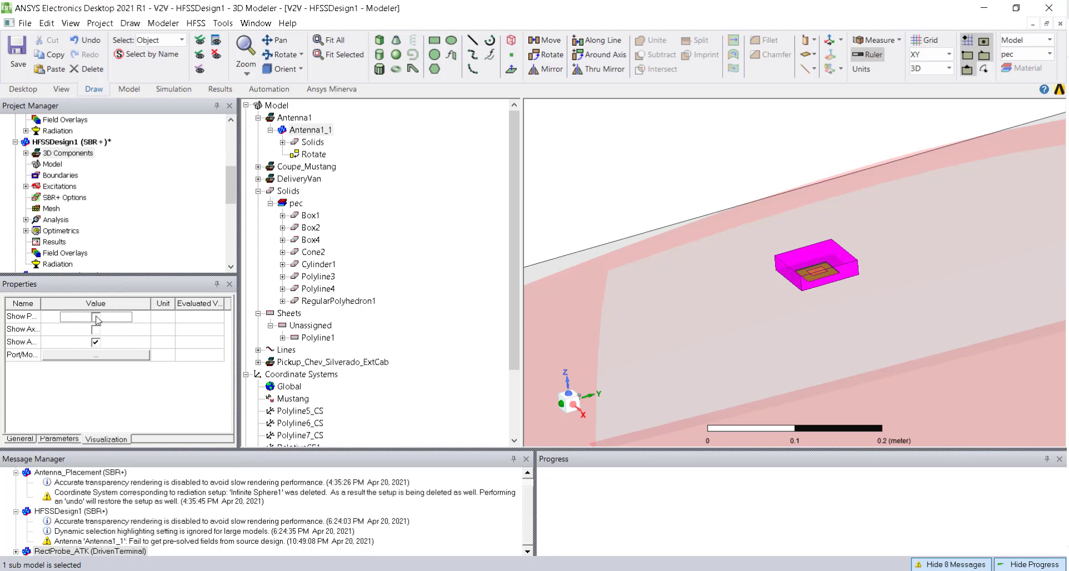
pyautogui.click(677, 184)
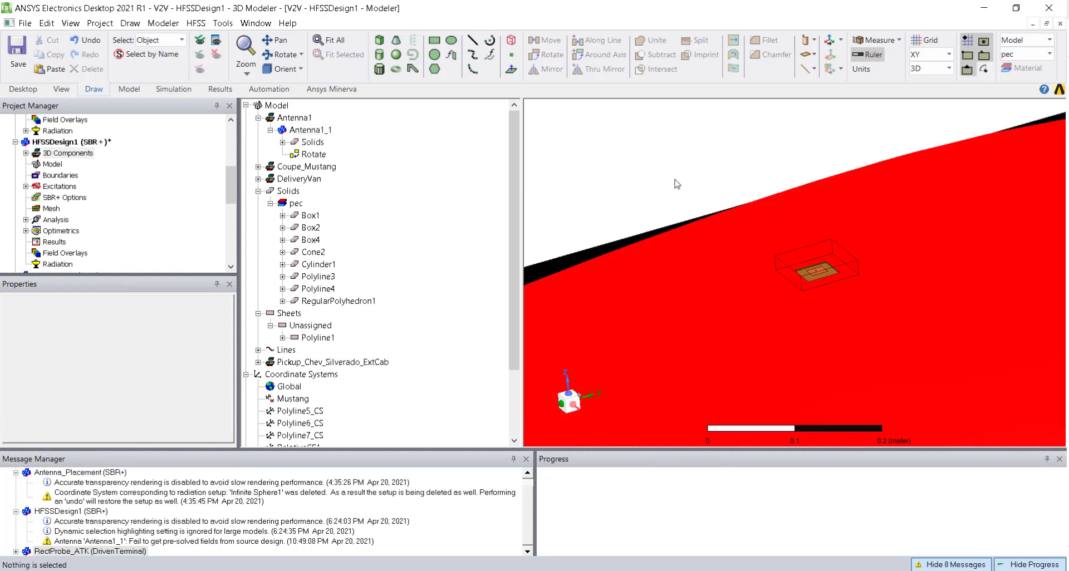
pyautogui.click(310, 130)
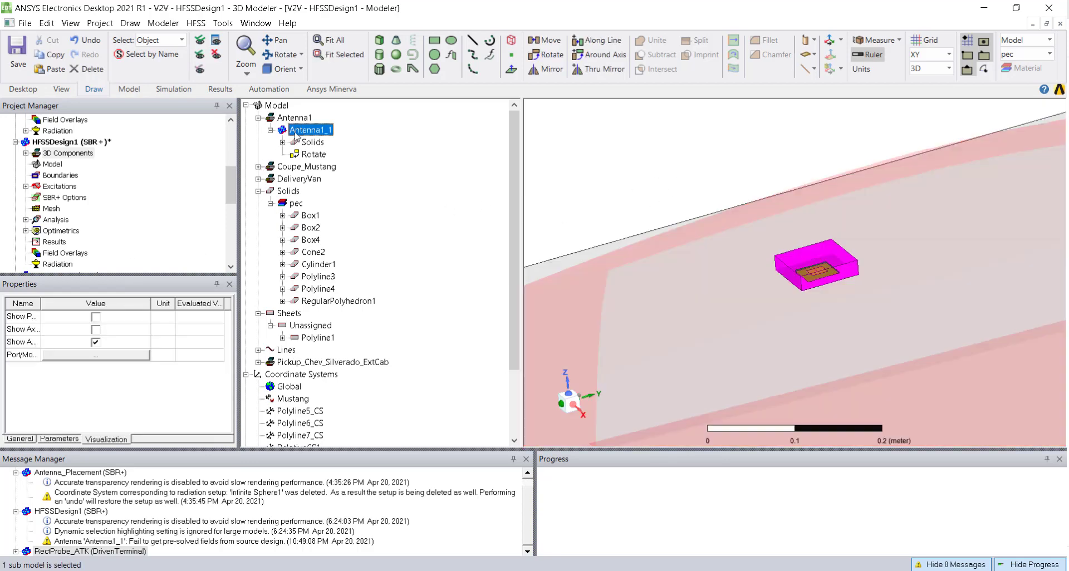
pyautogui.click(95, 317)
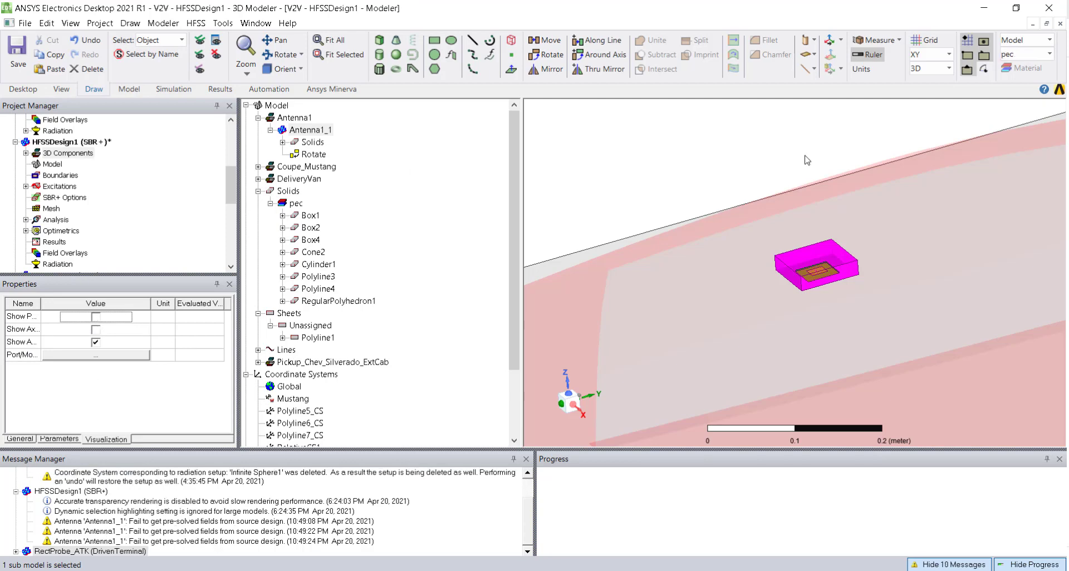
pyautogui.click(727, 148)
pyautogui.scroll(1, 713, 221)
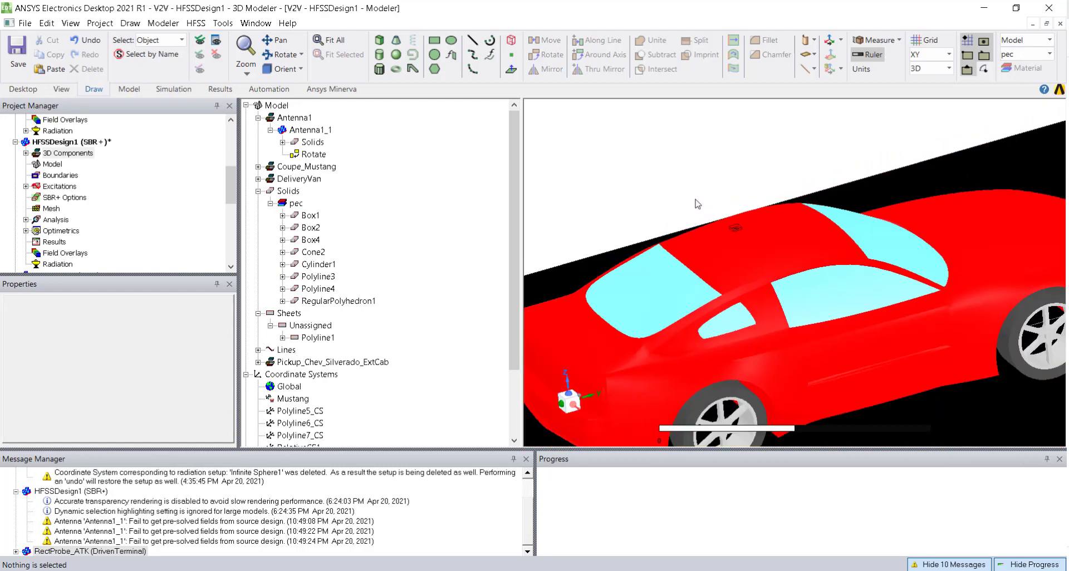
# - Create a relative coordinate system on the pickup's roof, referenced to Polyline6_CS
pyautogui.keyDown('alt'); pyautogui.keyDown('shift'); pyautogui.moveTo(859, 190); pyautogui.dragTo(570, 441); pyautogui.keyUp('shift'); pyautogui.keyUp('alt')
pyautogui.keyDown('shift'); pyautogui.moveTo(961, 256); pyautogui.dragTo(499, 341); pyautogui.keyUp('shift')
pyautogui.keyDown('alt'); pyautogui.keyDown('shift'); pyautogui.moveTo(873, 255); pyautogui.dragTo(569, 395); pyautogui.keyUp('shift'); pyautogui.keyUp('alt')
pyautogui.keyDown('shift'); pyautogui.moveTo(1024, 287); pyautogui.dragTo(947, 311); pyautogui.keyUp('shift')
pyautogui.scroll(6, 708, 312)
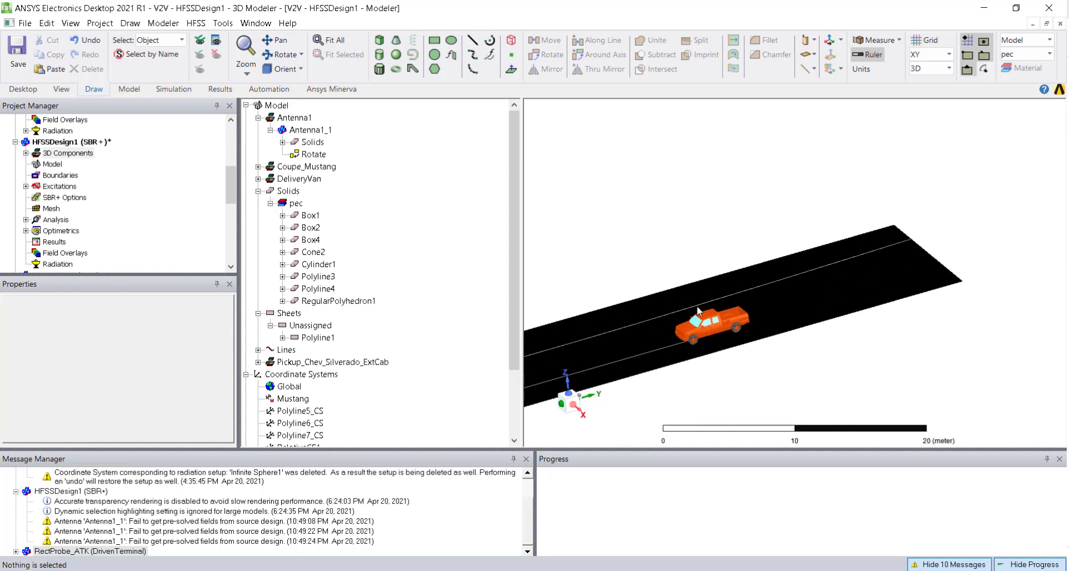
pyautogui.scroll(-3, 712, 318)
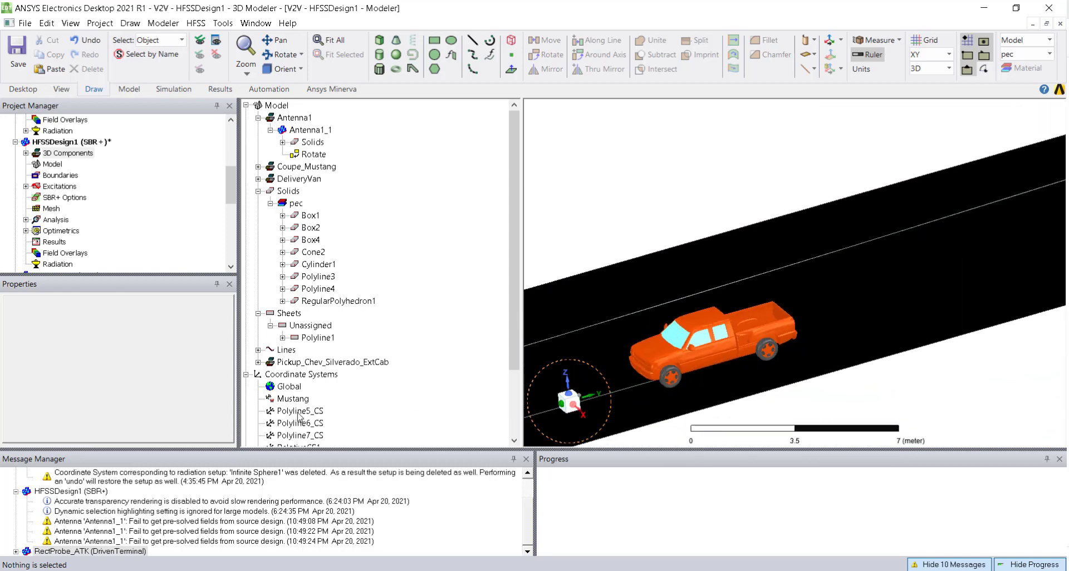
pyautogui.scroll(-3, 298, 415)
pyautogui.click(299, 337)
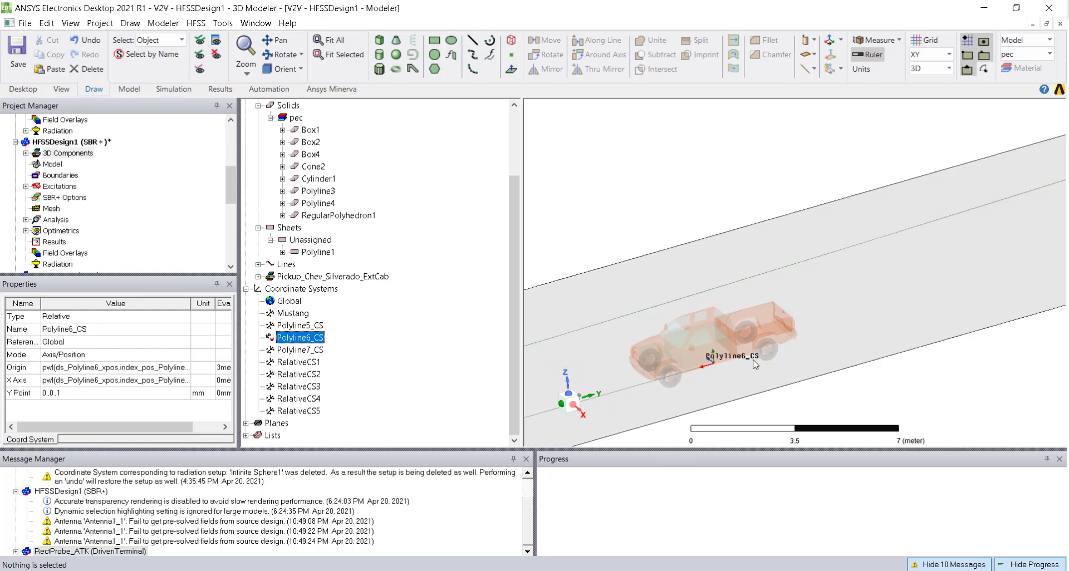
pyautogui.click(829, 40)
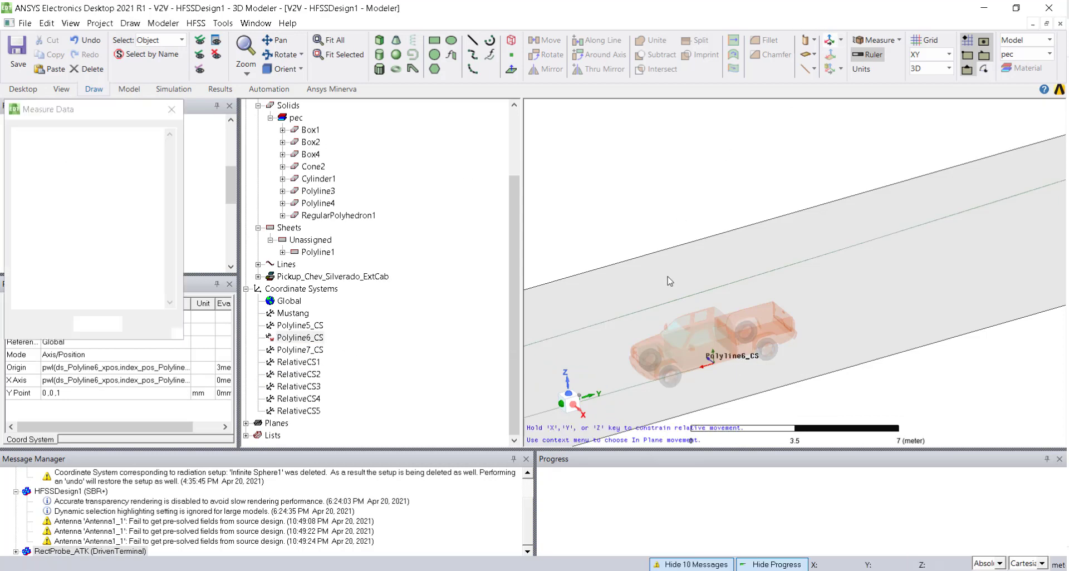
pyautogui.scroll(5, 696, 326)
pyautogui.scroll(3, 721, 312)
pyautogui.click(734, 302)
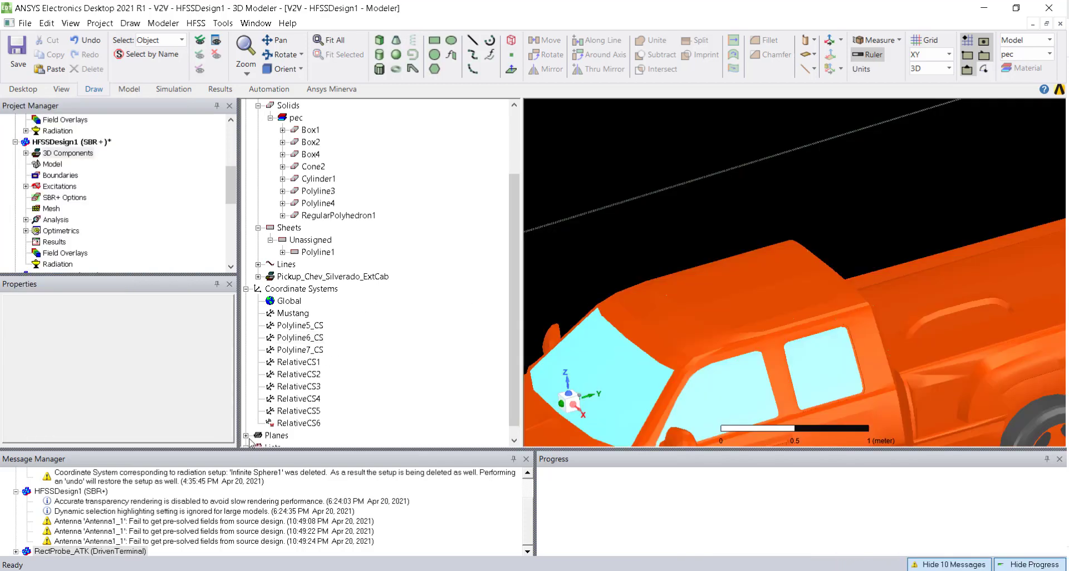
# - Add a +.005 m offset to the Y value in the origin of the pickup's RelativeCS6
pyautogui.click(299, 423)
pyautogui.keyDown('alt'); pyautogui.keyDown('shift'); pyautogui.moveTo(766, 347); pyautogui.dragTo(845, 176); pyautogui.keyUp('shift'); pyautogui.keyUp('alt')
pyautogui.keyDown('alt'); pyautogui.moveTo(799, 222); pyautogui.dragTo(792, 215); pyautogui.keyUp('alt')
pyautogui.keyDown('alt'); pyautogui.keyDown('shift'); pyautogui.moveTo(766, 165); pyautogui.dragTo(830, 382); pyautogui.keyUp('shift'); pyautogui.keyUp('alt')
pyautogui.keyDown('alt'); pyautogui.keyDown('shift'); pyautogui.moveTo(807, 184); pyautogui.dragTo(834, 353); pyautogui.keyUp('shift'); pyautogui.keyUp('alt')
pyautogui.keyDown('alt'); pyautogui.moveTo(853, 286); pyautogui.dragTo(849, 278); pyautogui.keyUp('alt')
pyautogui.scroll(5, 848, 279)
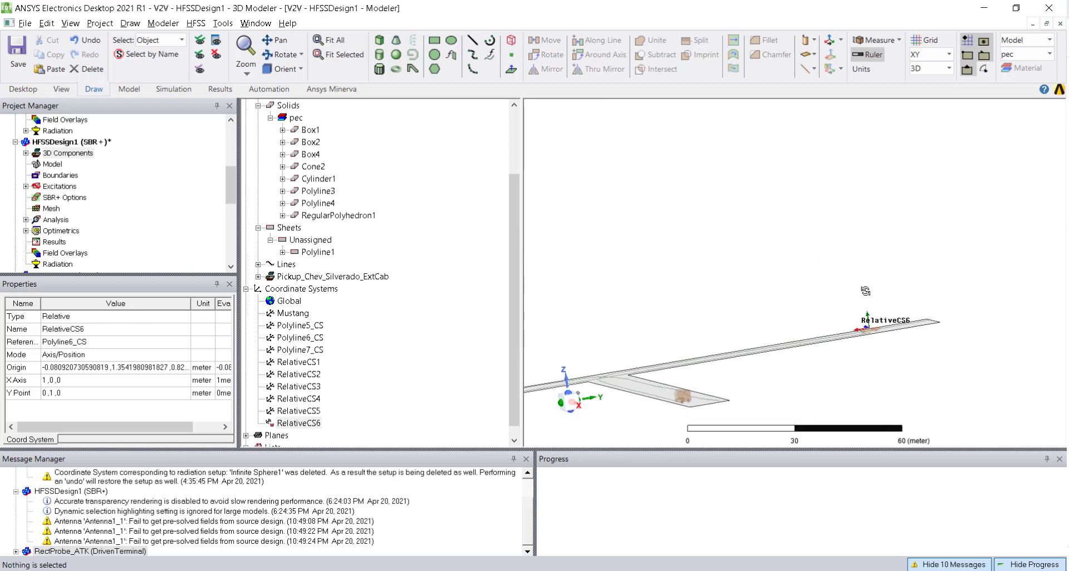
pyautogui.click(297, 424)
pyautogui.click(166, 367)
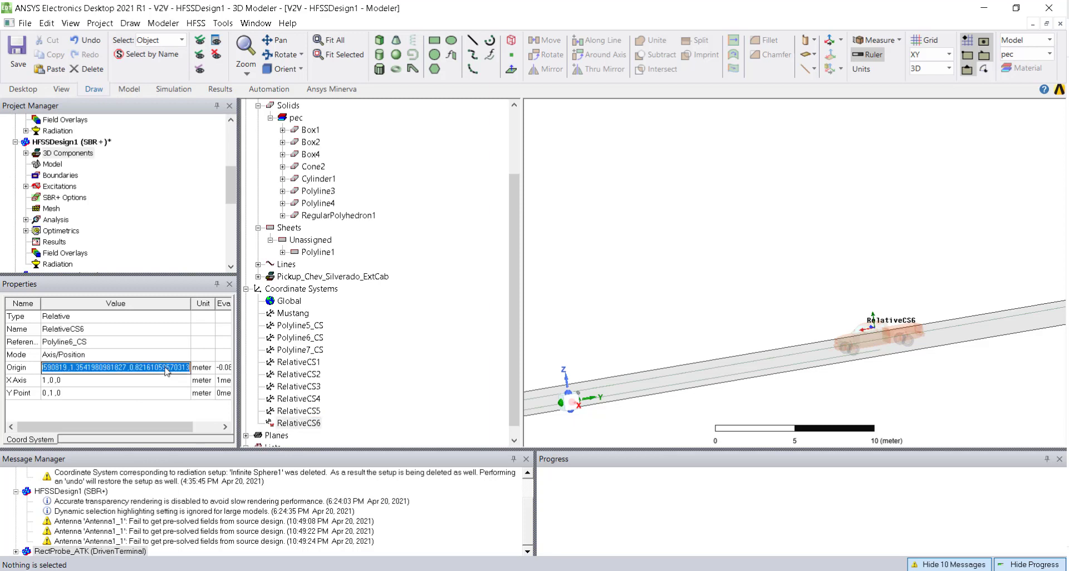
pyautogui.click(128, 368)
pyautogui.write('+.005')
pyautogui.click(169, 383)
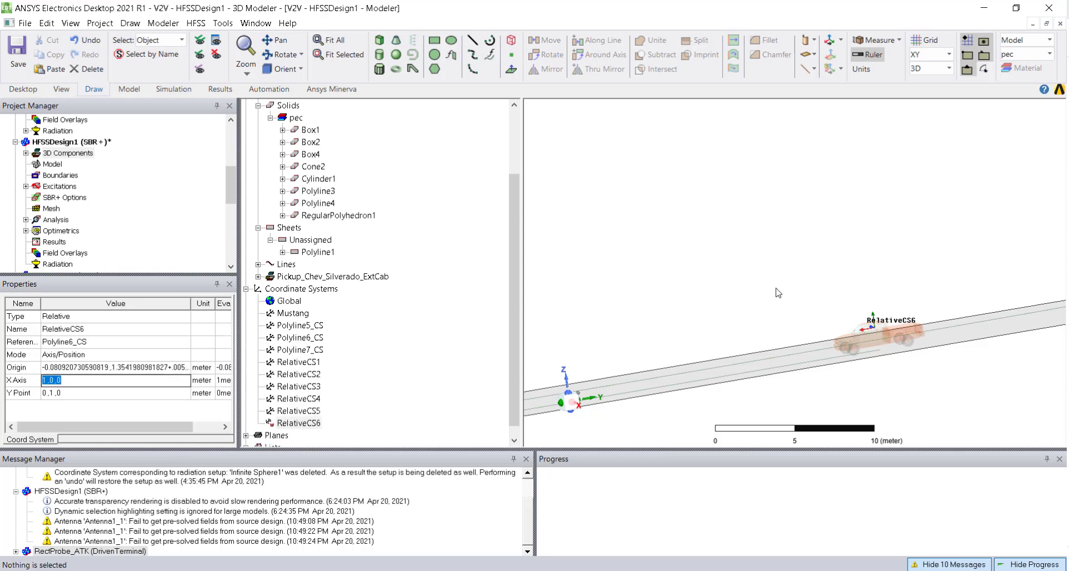
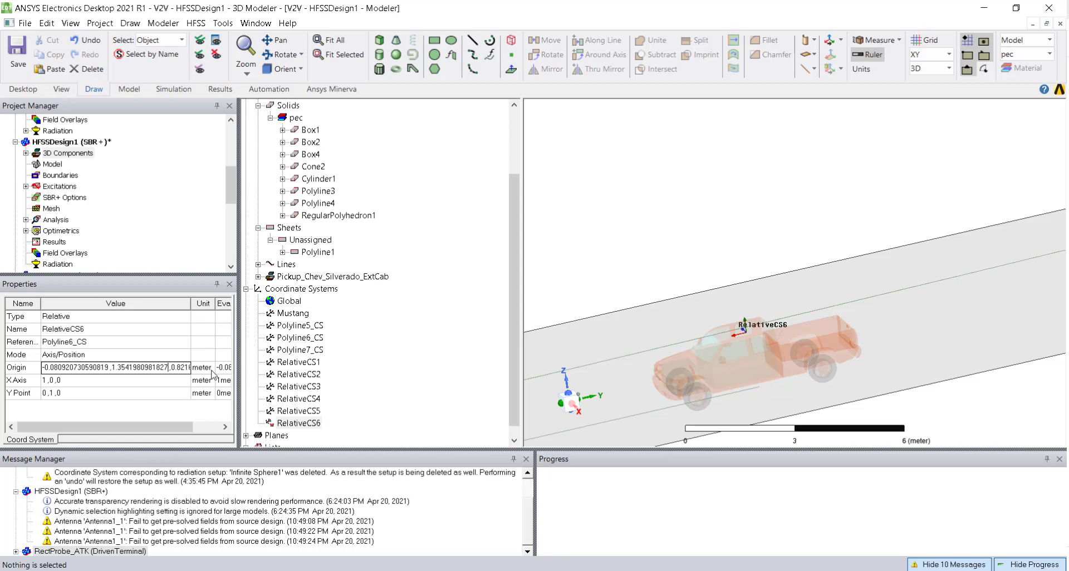
# - Remove the +.005 Y offset from the origin and delete the RelativeCS6 coordinate system
pyautogui.press('Tab')
pyautogui.click(675, 300)
pyautogui.scroll(3, 751, 320)
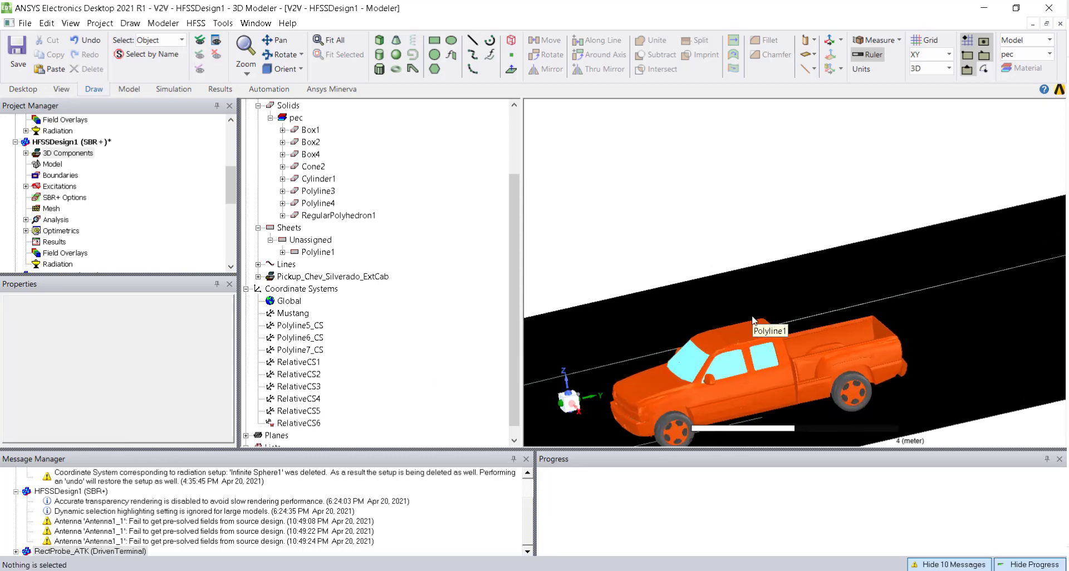
pyautogui.click(297, 424)
pyautogui.press('Delete')
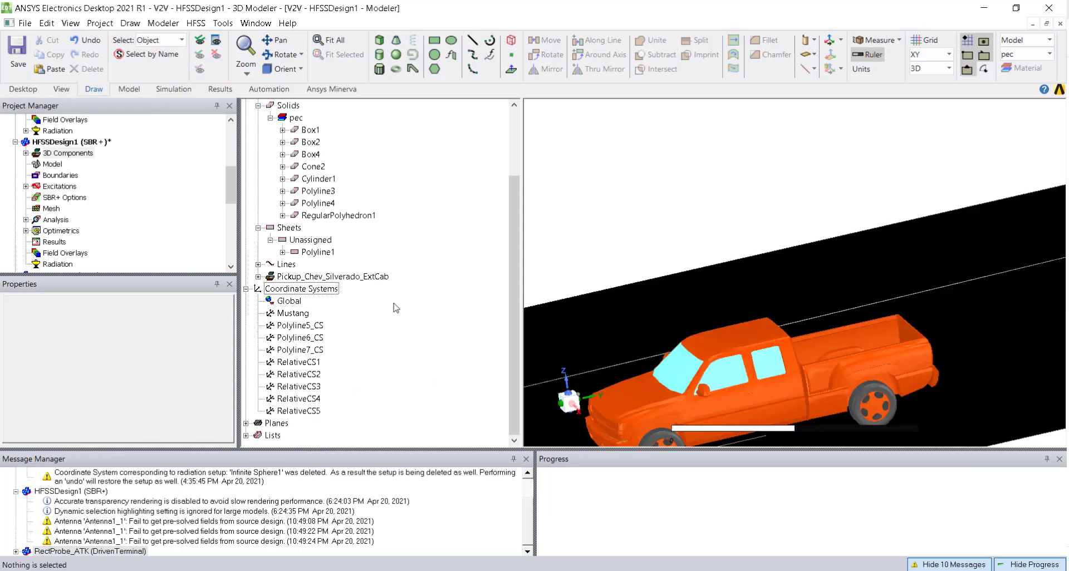
# - Create a relative coordinate system referenced to Global on the pickup's roof, at about (3.157, 79.666, 1.829) m
pyautogui.scroll(2, 613, 309)
pyautogui.click(831, 42)
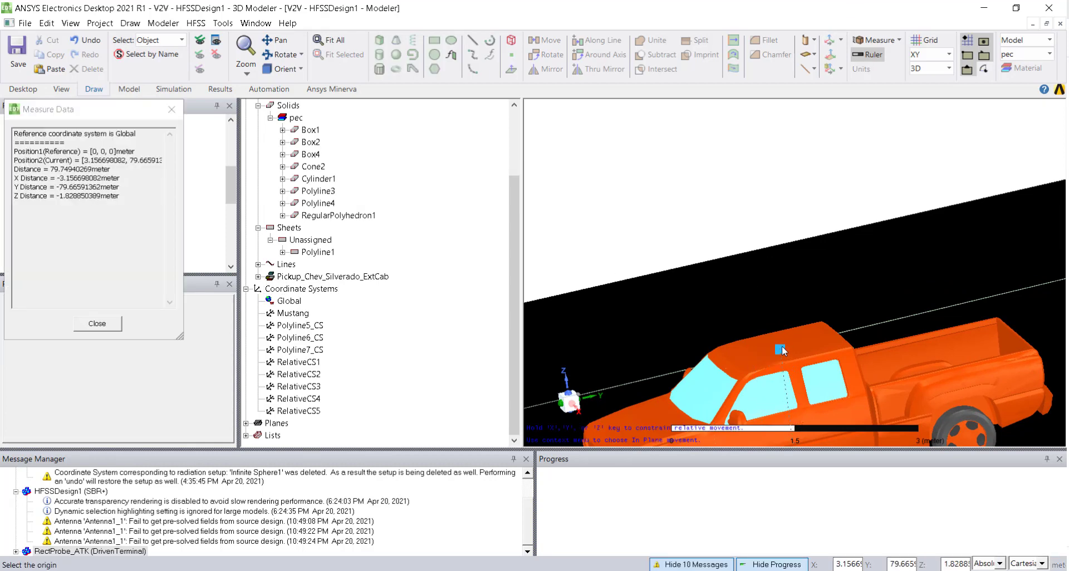
pyautogui.press('Escape')
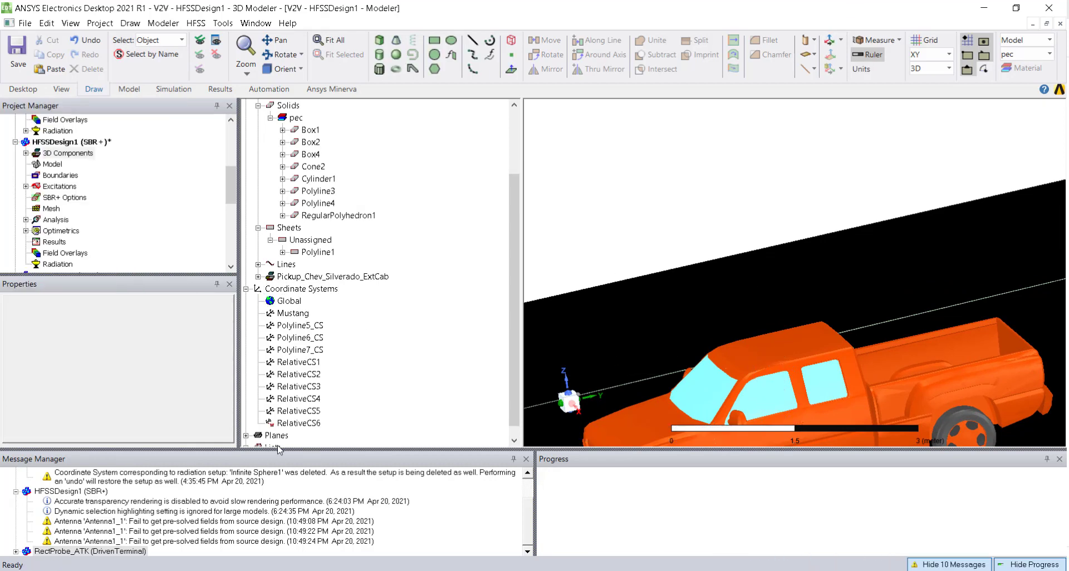
pyautogui.hotkey('ctrl', 'z')
pyautogui.click(296, 424)
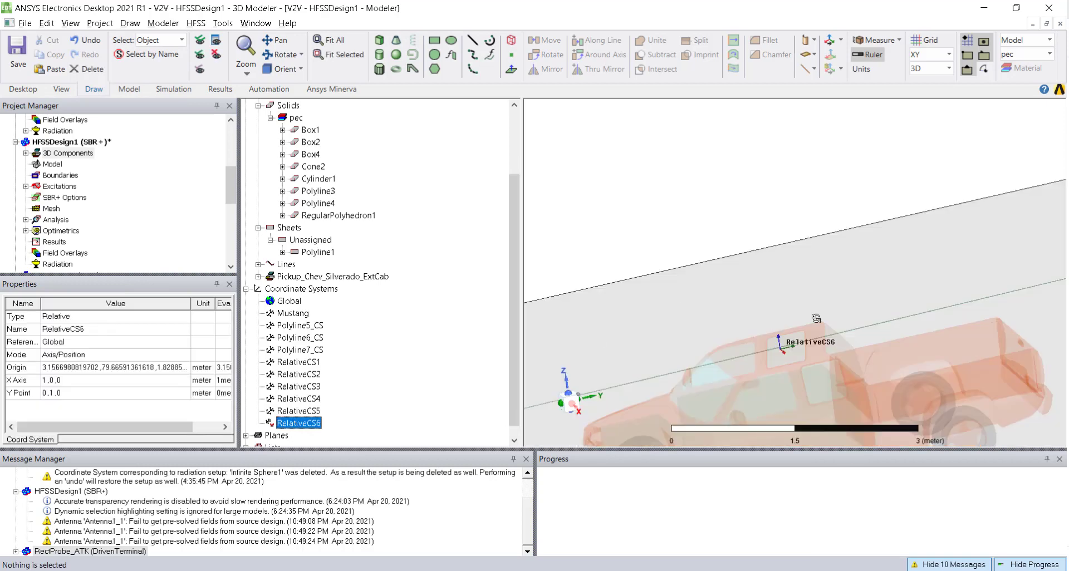
# - Hide the Polyline1 road sheet beneath the pickup
pyautogui.scroll(-5, 816, 318)
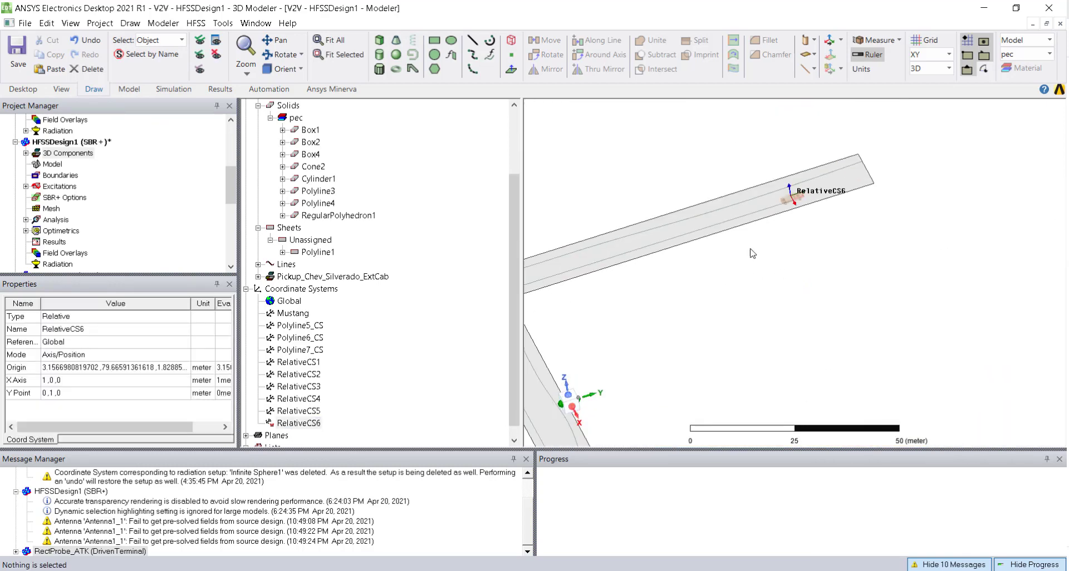
pyautogui.click(741, 202)
pyautogui.click(766, 214)
pyautogui.hotkey('ctrl', 'h')
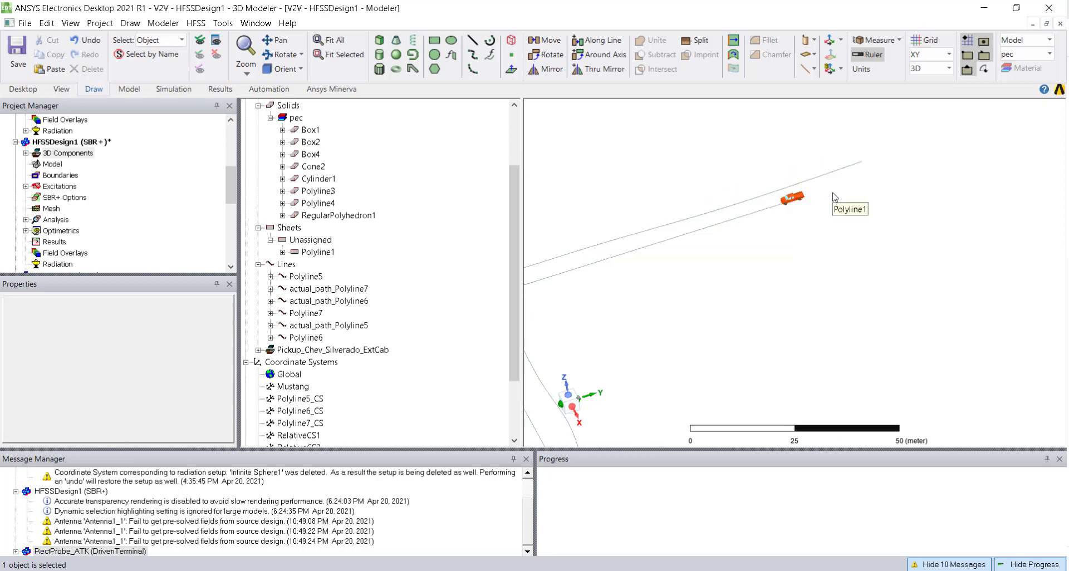
# - Examine where RelativeCS6 sits on the pickup's roof
pyautogui.scroll(6, 835, 197)
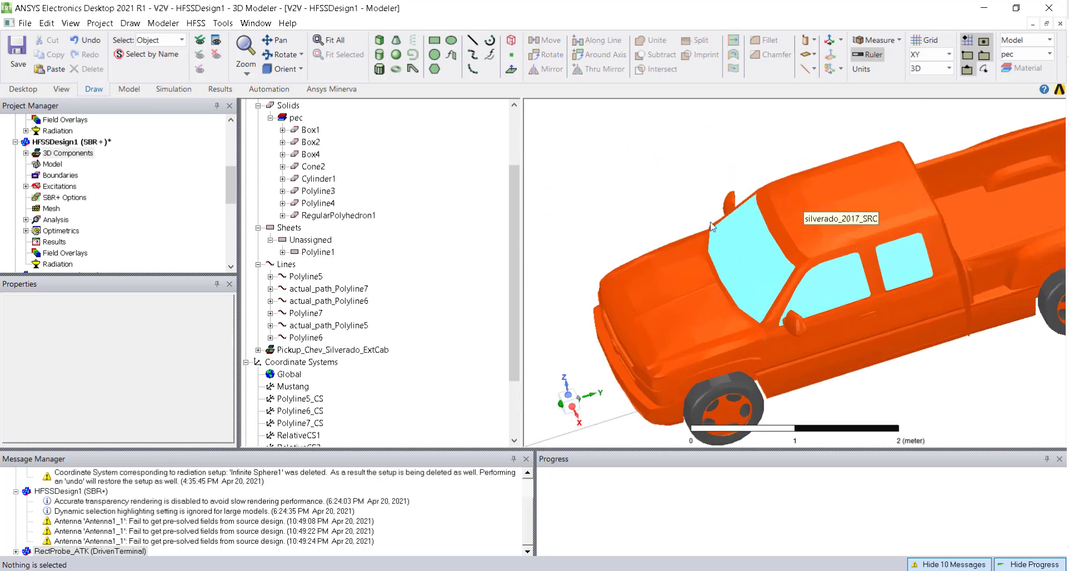
pyautogui.scroll(-3, 284, 395)
pyautogui.click(291, 412)
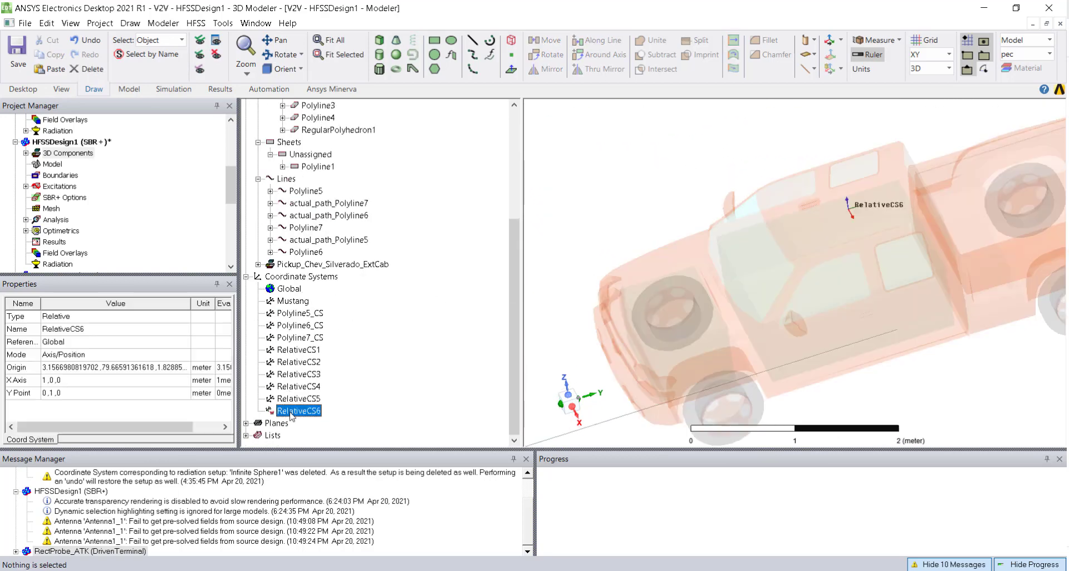
pyautogui.scroll(-5, 736, 213)
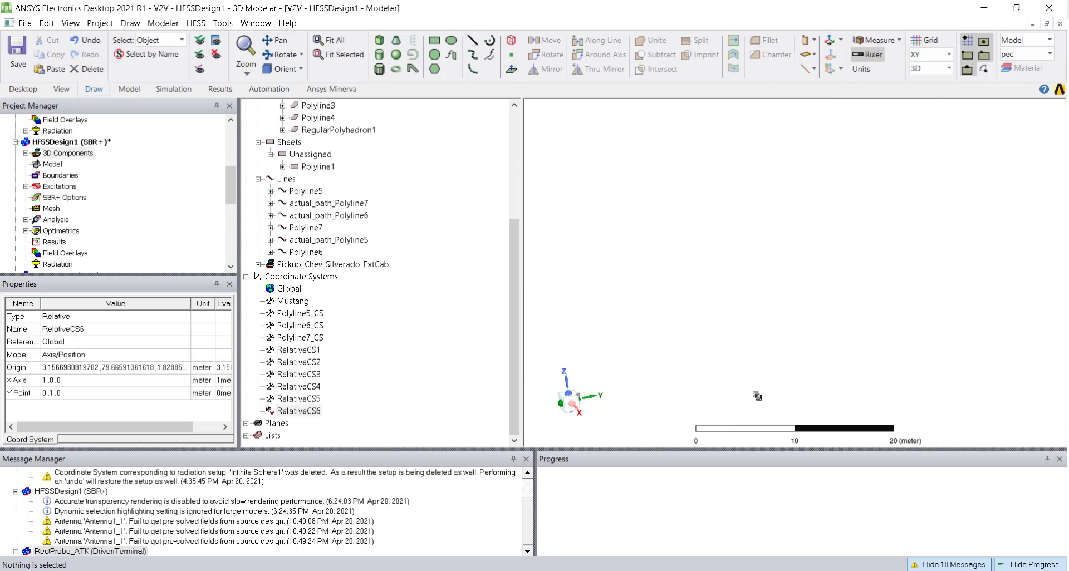
pyautogui.keyDown('alt'); pyautogui.moveTo(718, 347); pyautogui.dragTo(696, 198); pyautogui.keyUp('alt')
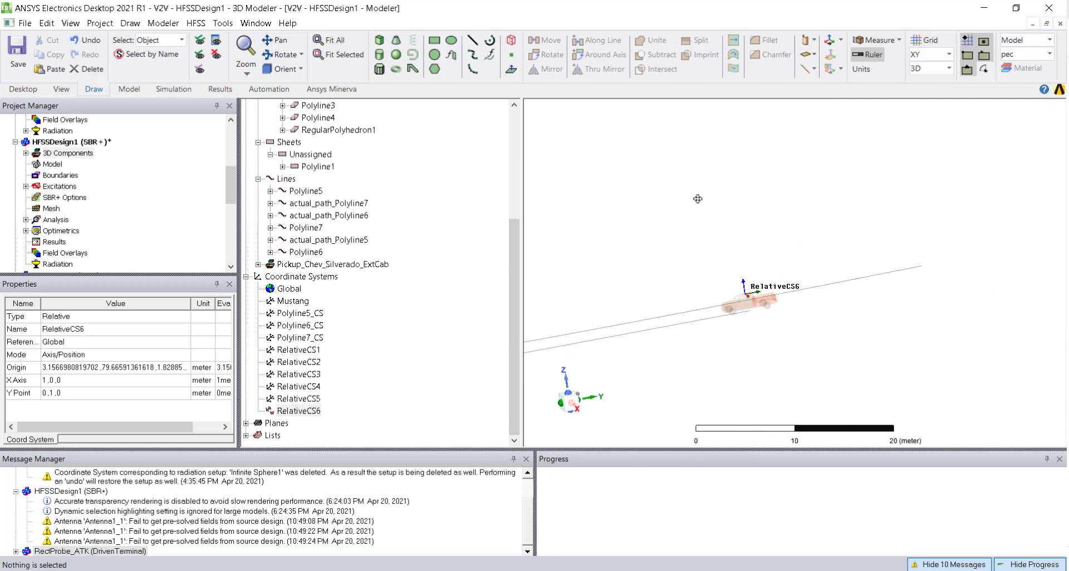
pyautogui.scroll(2, 745, 316)
pyautogui.scroll(6, 746, 315)
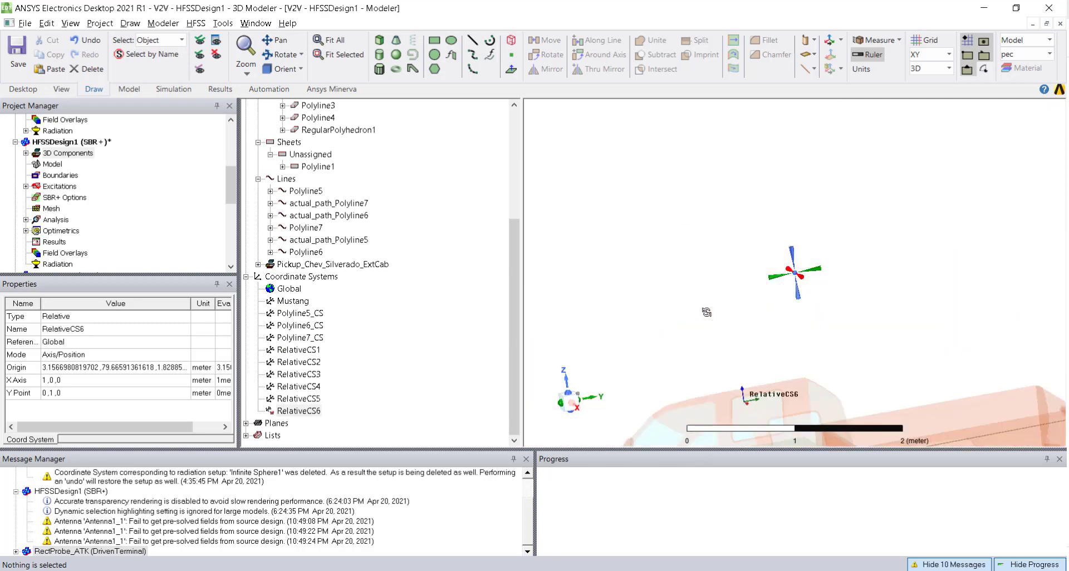
pyautogui.keyDown('alt'); pyautogui.keyDown('shift'); pyautogui.moveTo(709, 300); pyautogui.dragTo(627, 198); pyautogui.keyUp('shift'); pyautogui.keyUp('alt')
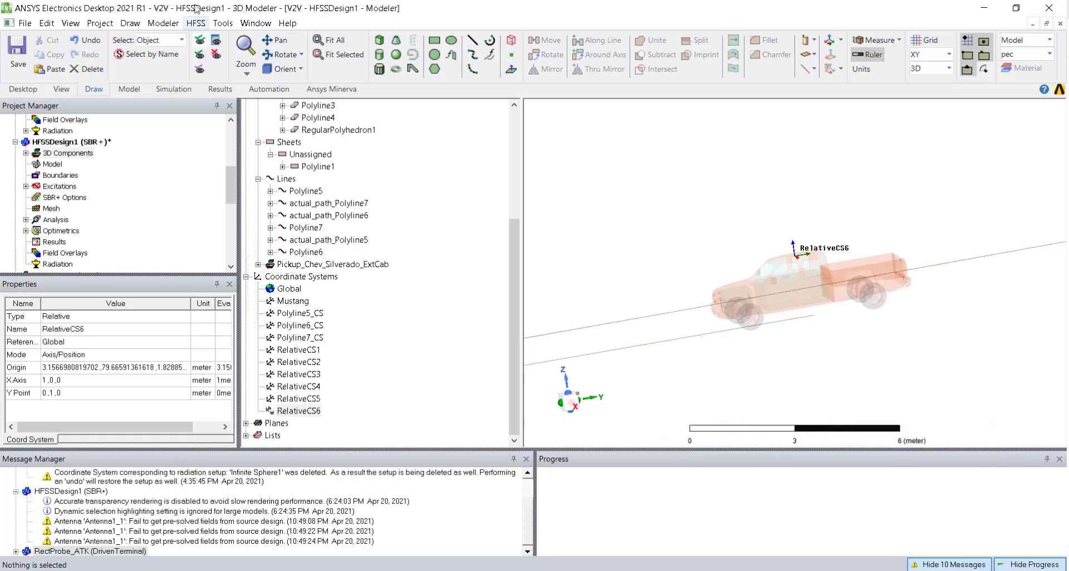
# - Change the view's rotation mode and check RelativeCS6 against the roof surface from several angles
pyautogui.click(301, 54)
pyautogui.click(300, 95)
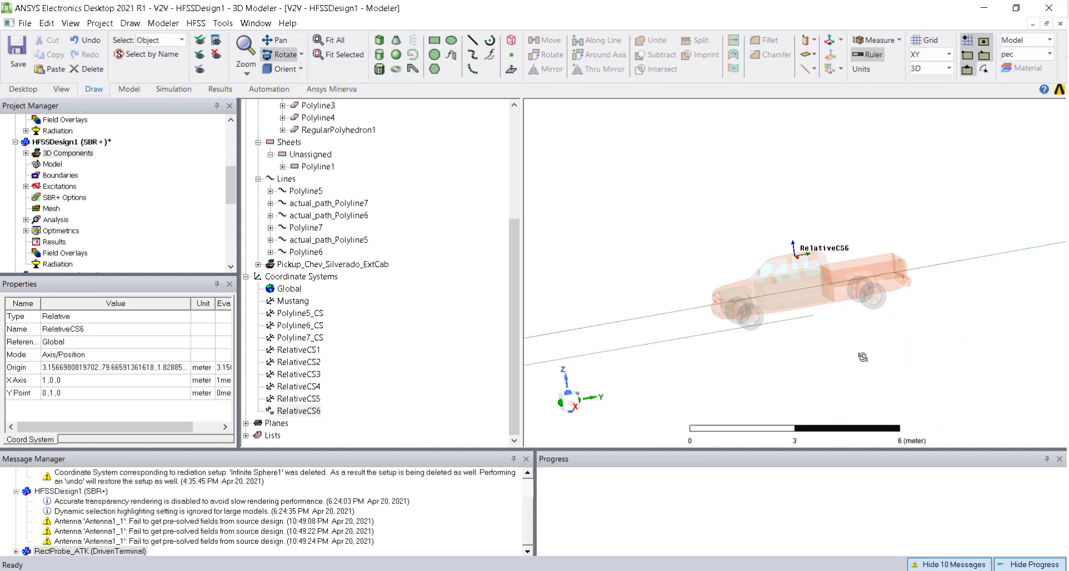
pyautogui.moveTo(847, 361); pyautogui.dragTo(840, 330)
pyautogui.keyDown('alt'); pyautogui.keyDown('shift'); pyautogui.moveTo(765, 208); pyautogui.dragTo(801, 301); pyautogui.keyUp('shift'); pyautogui.keyUp('alt')
pyautogui.keyDown('shift'); pyautogui.moveTo(819, 267); pyautogui.dragTo(529, 346); pyautogui.keyUp('shift')
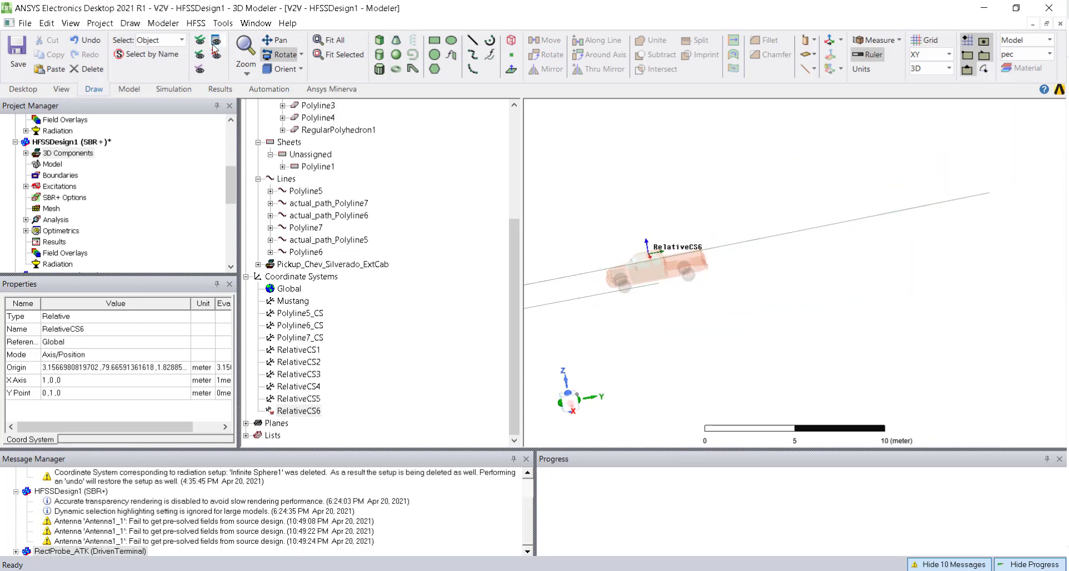
pyautogui.click(301, 54)
pyautogui.click(309, 82)
pyautogui.moveTo(618, 266); pyautogui.dragTo(807, 381)
pyautogui.scroll(10, 762, 295)
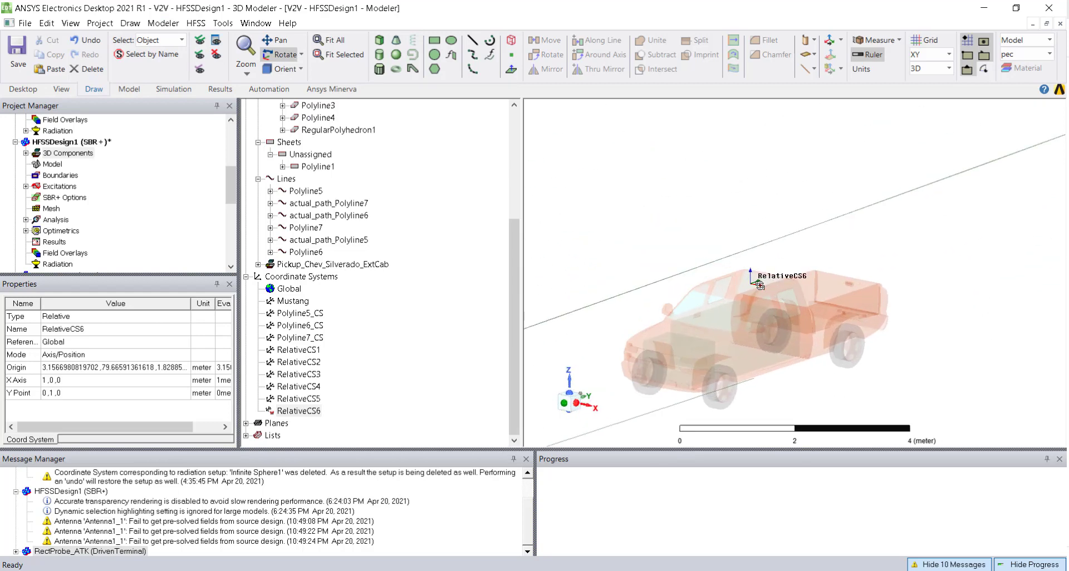
pyautogui.moveTo(763, 295)
pyautogui.mouseDown()
pyautogui.moveTo(766, 259)
pyautogui.moveTo(769, 276)
pyautogui.mouseUp()
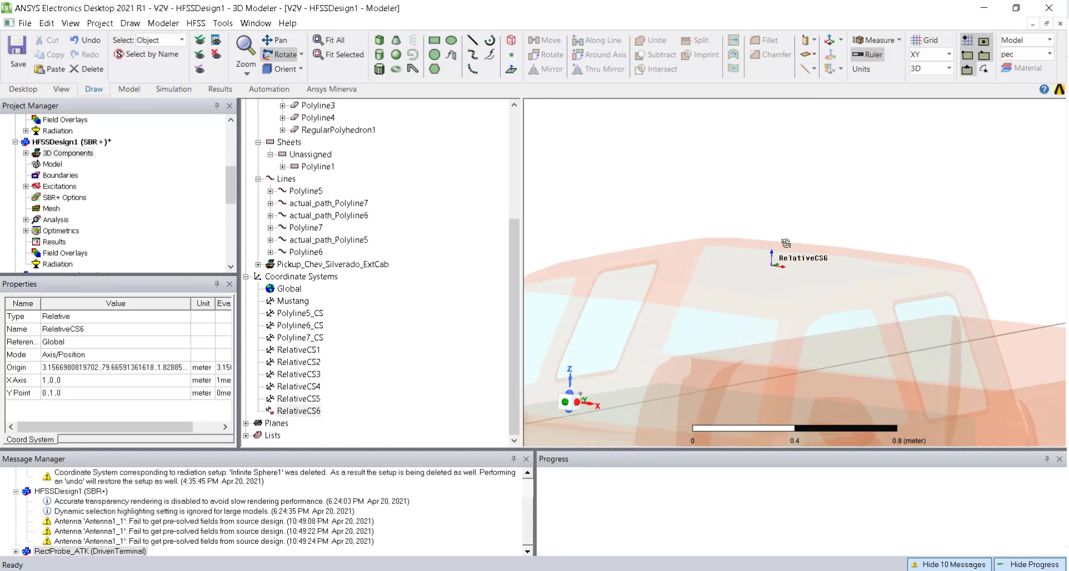
# - Show the working coordinate system's axes at the Small size and check their orientation on the pickup's roof
pyautogui.click(70, 23)
pyautogui.moveTo(117, 377)
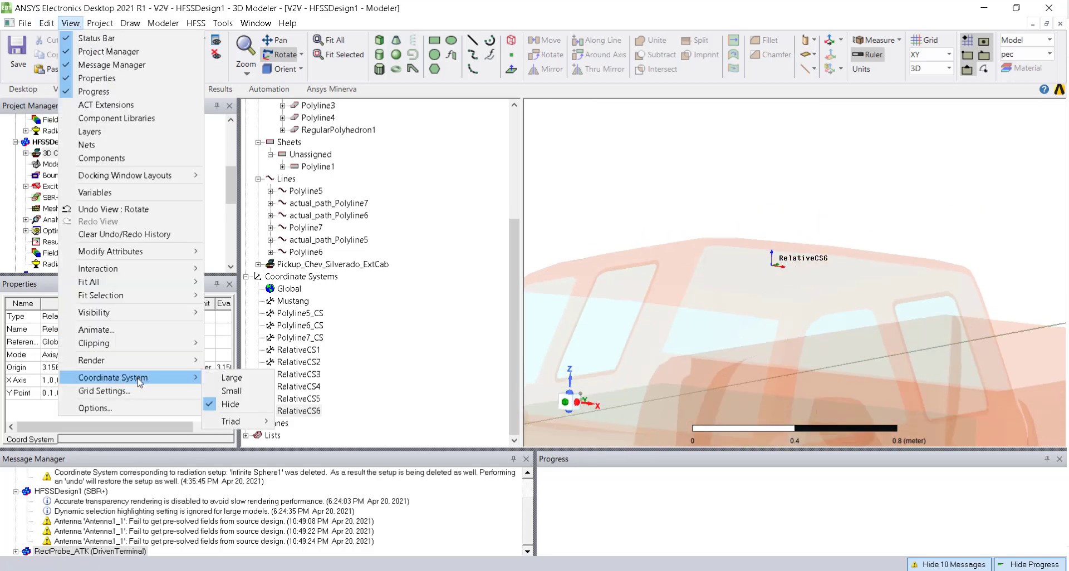
pyautogui.click(241, 392)
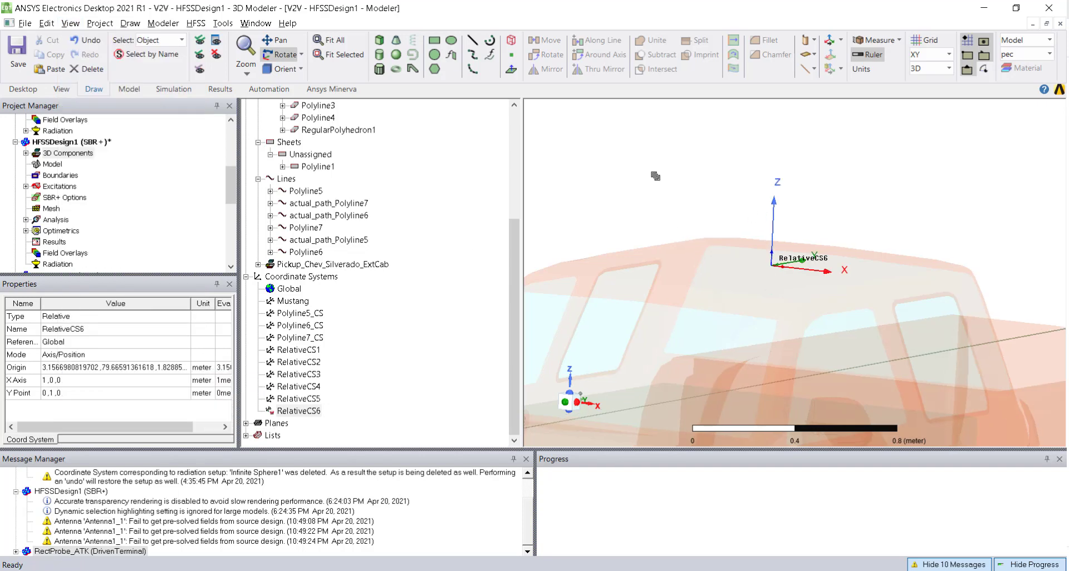
pyautogui.scroll(-5, 655, 176)
pyautogui.moveTo(751, 267); pyautogui.dragTo(694, 334)
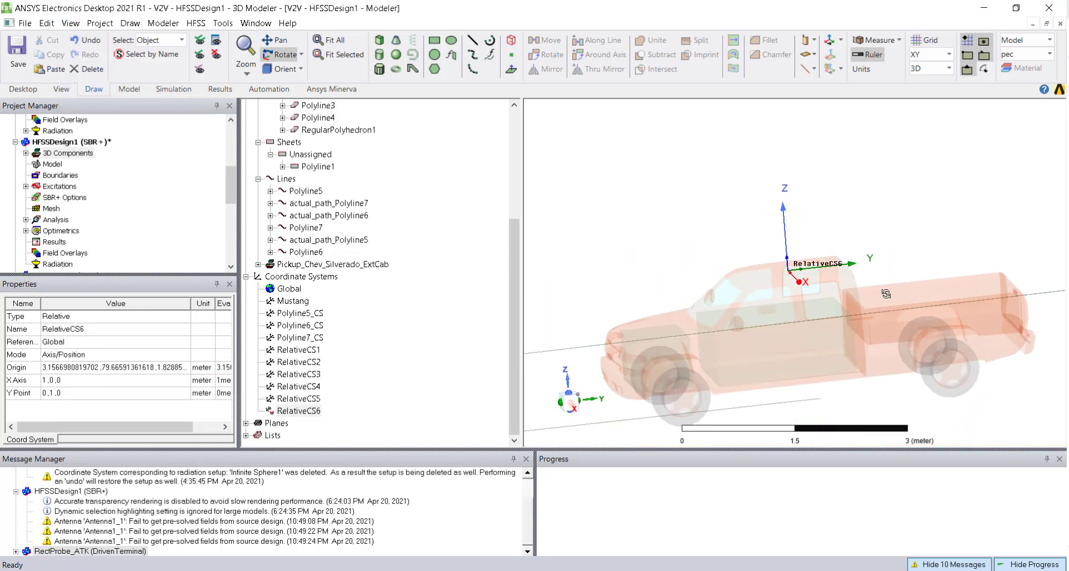
pyautogui.scroll(5, 767, 282)
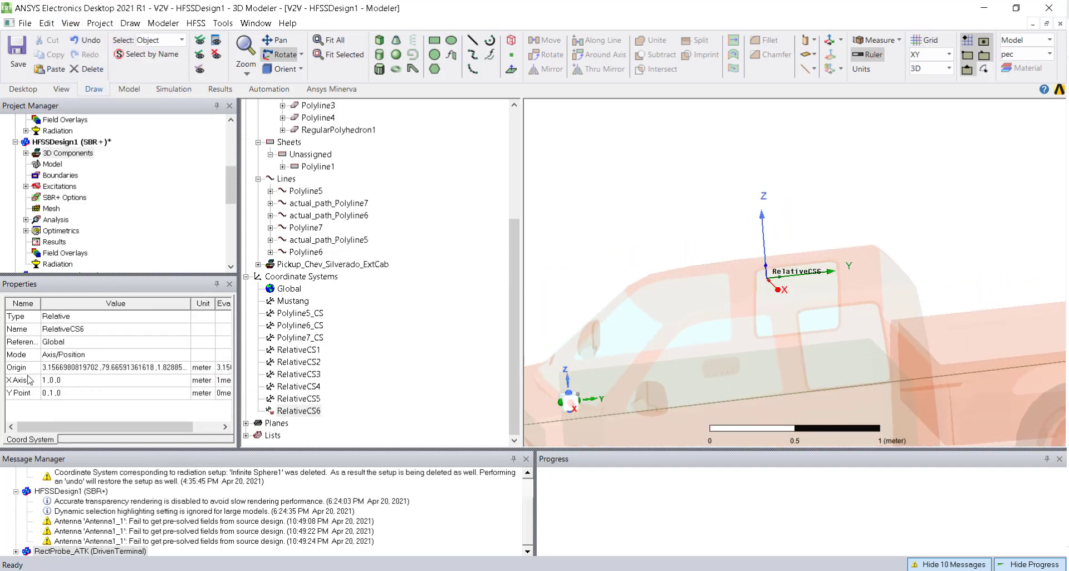
# - Add a small positive offset to the Z value of RelativeCS6's origin to raise it above the roof
pyautogui.click(163, 367)
pyautogui.click(188, 367)
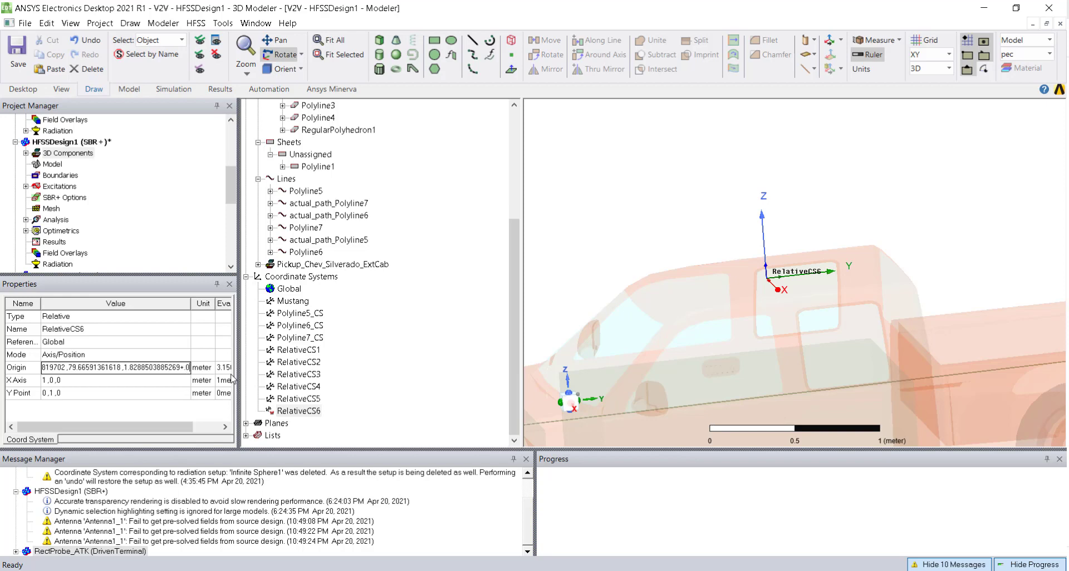
pyautogui.press('Tab')
pyautogui.click(665, 204)
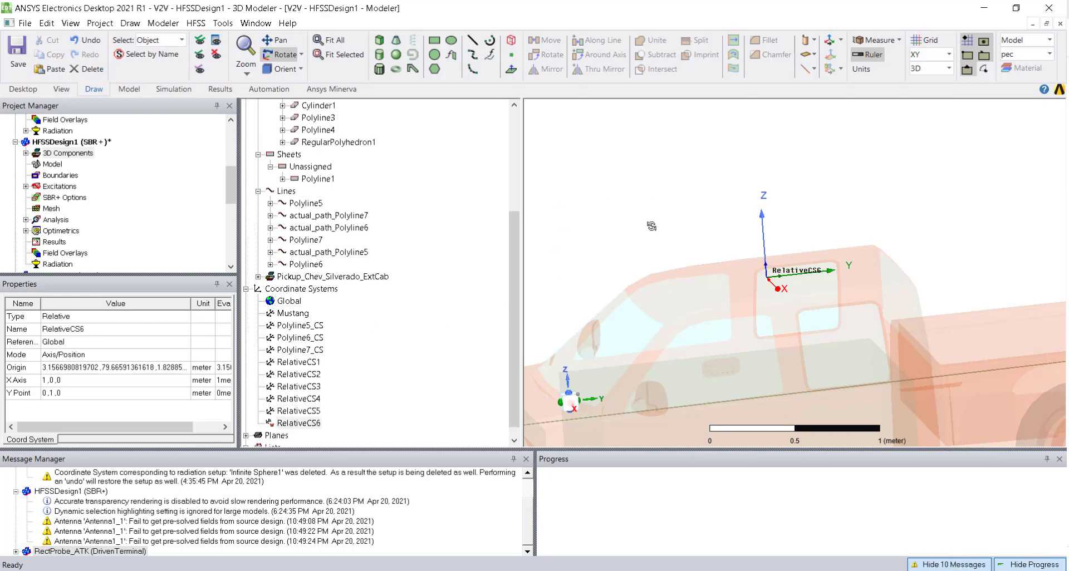
# - Start a far-field antenna linked to a source design at RelativeCS6 and set the link to use this project
pyautogui.rightClick(56, 153)
pyautogui.moveTo(128, 223)
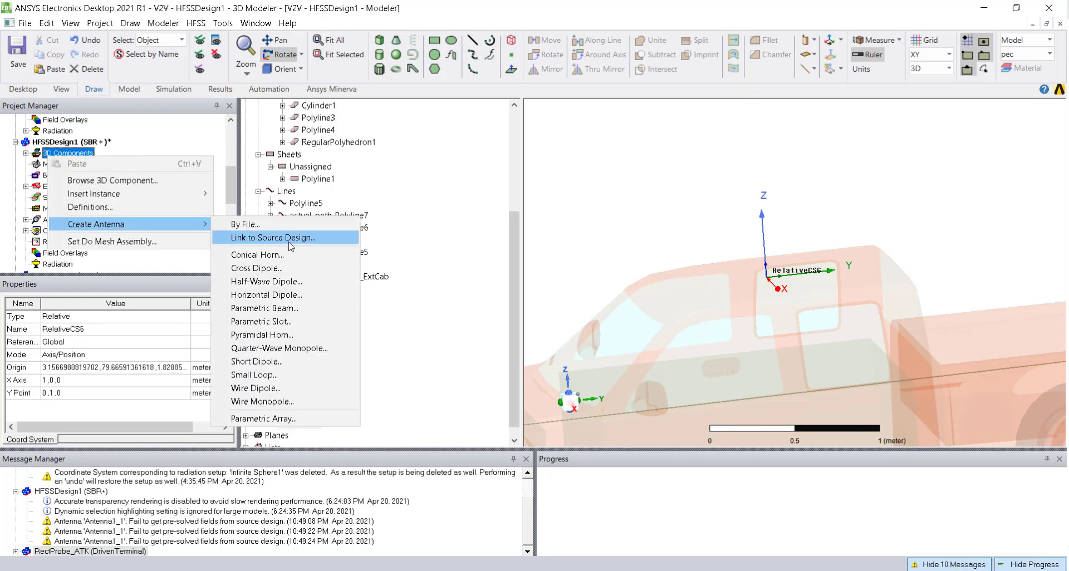
pyautogui.click(284, 238)
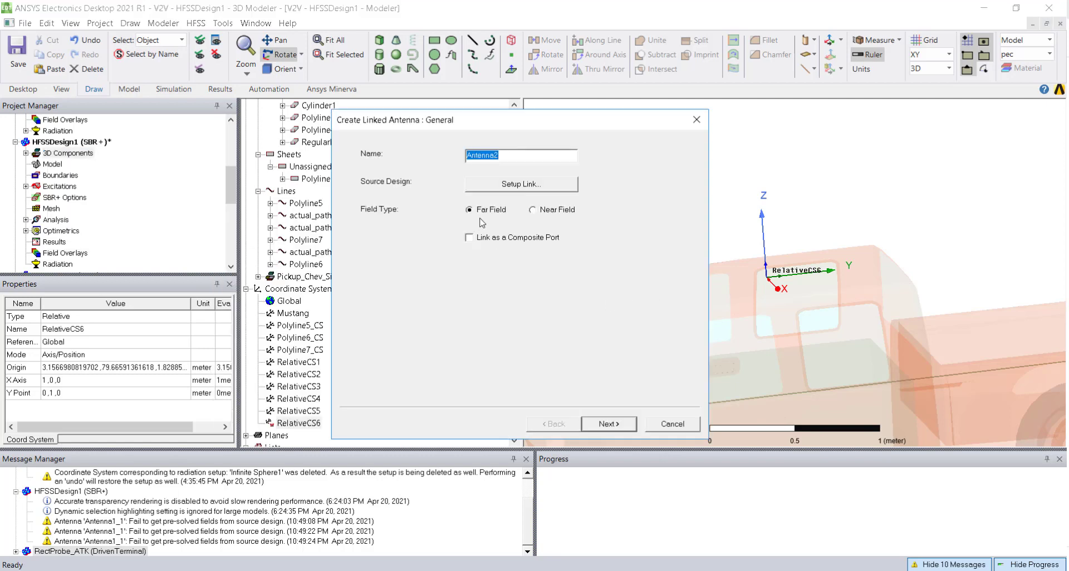
pyautogui.click(513, 183)
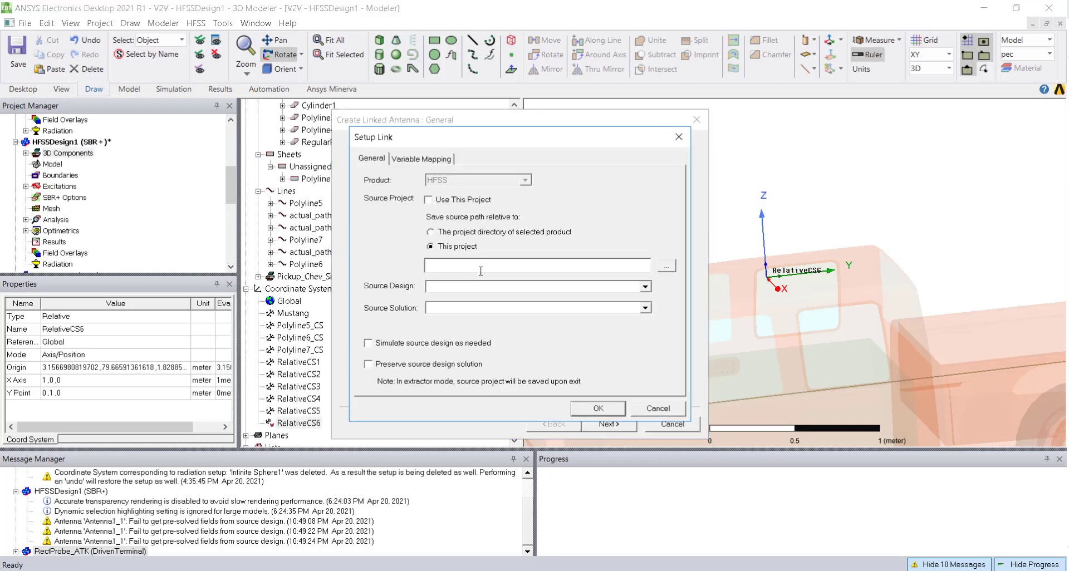
pyautogui.click(429, 200)
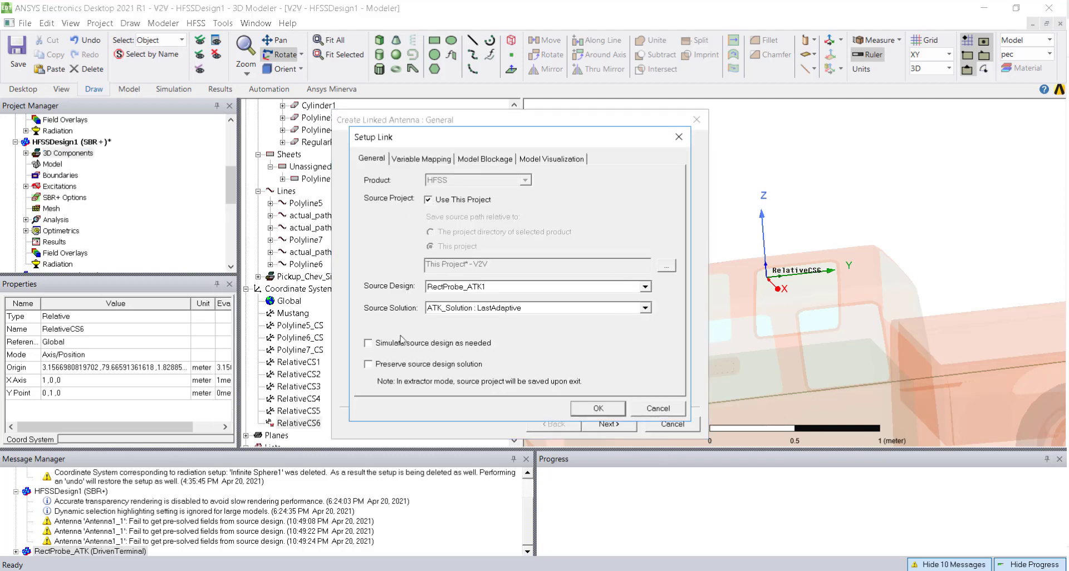
# - Choose the link's source objects for model visualization and model blockage, including RadiatingSurface for visualization and antenna for blockage
pyautogui.click(539, 159)
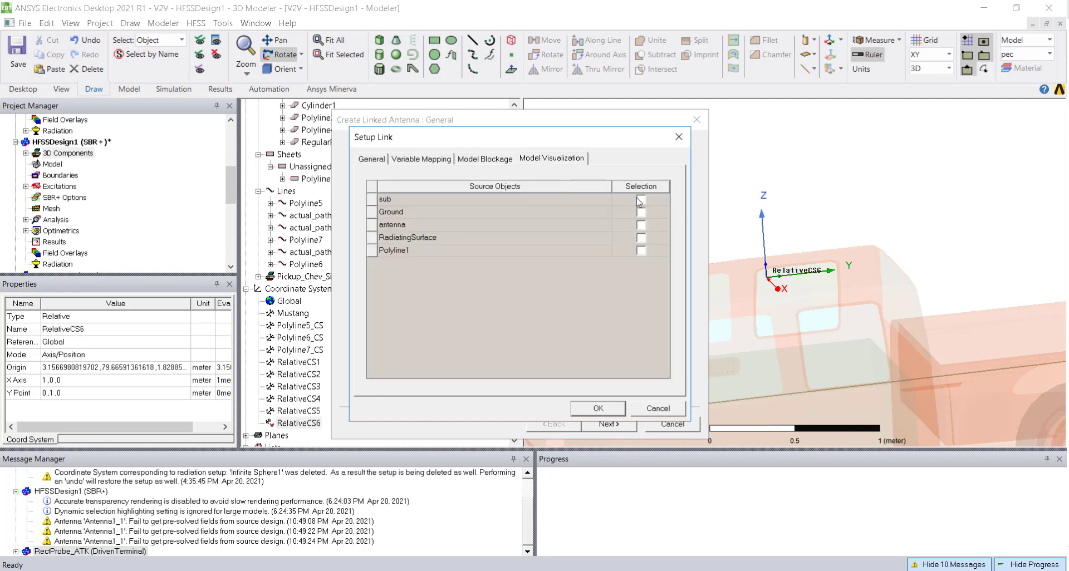
pyautogui.click(641, 238)
pyautogui.click(489, 159)
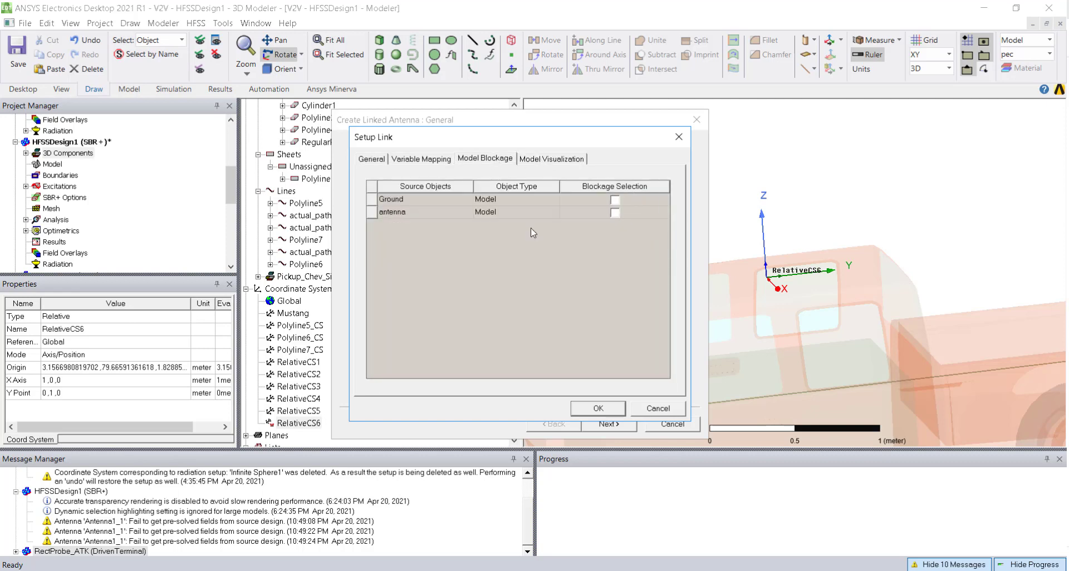
pyautogui.click(617, 211)
pyautogui.click(421, 159)
pyautogui.click(371, 159)
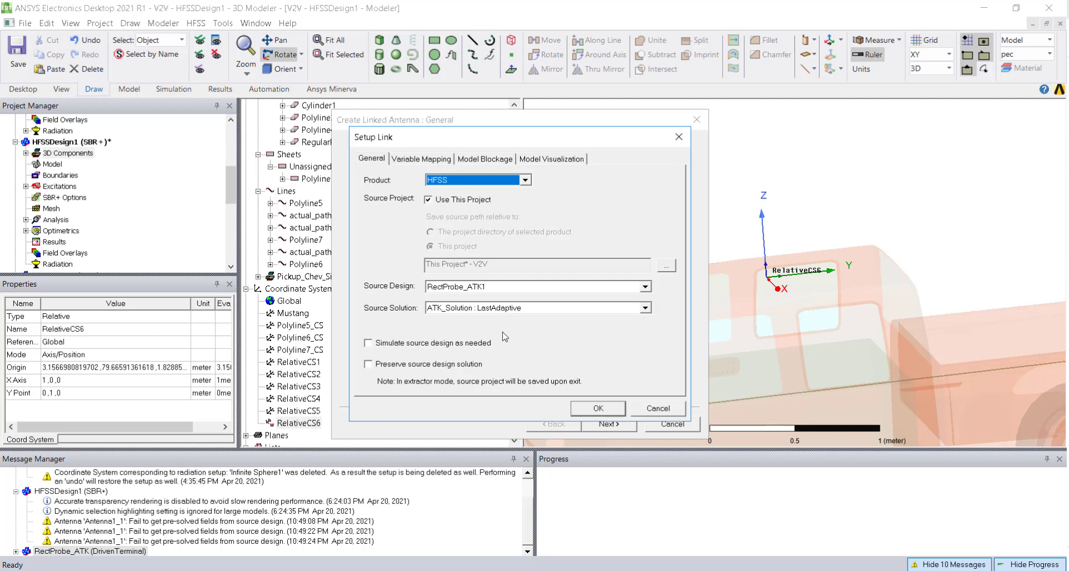
# - Set the link's source design to RectProbe_ATK and finish creating the linked antenna on the pickup's roof
pyautogui.click(533, 313)
pyautogui.click(515, 321)
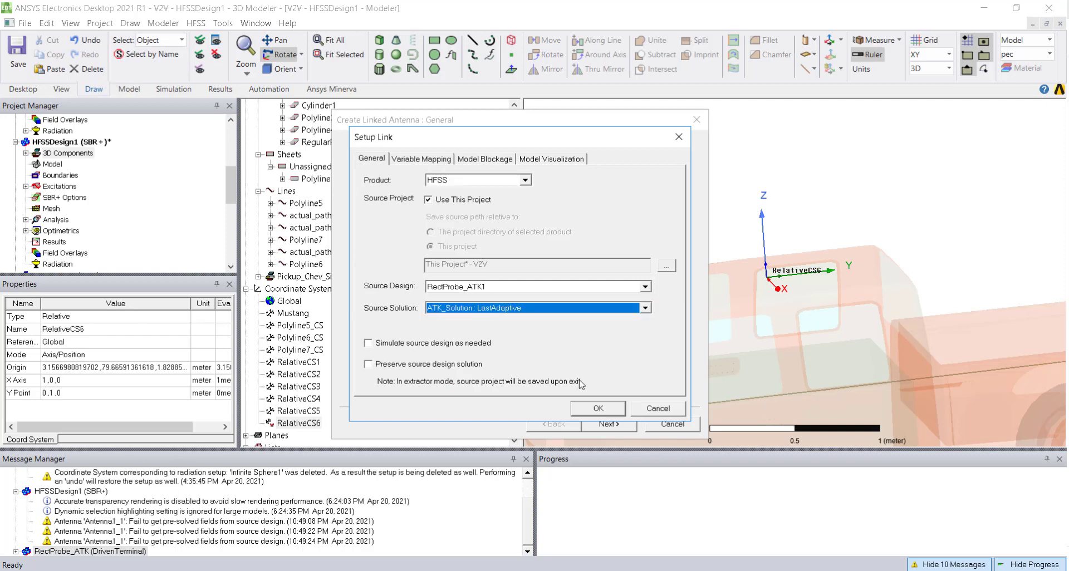
pyautogui.click(555, 288)
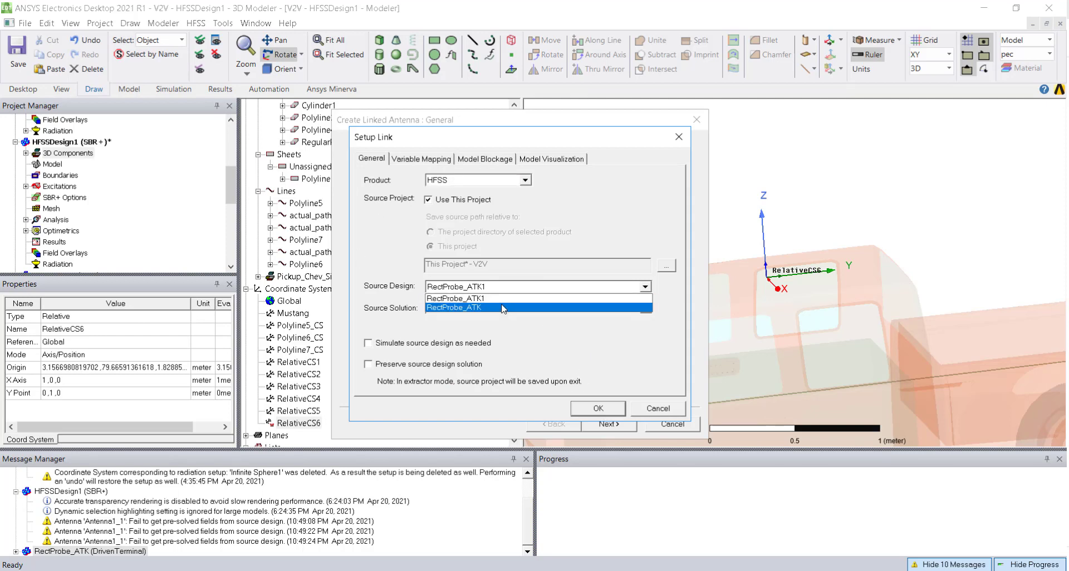
pyautogui.click(499, 308)
pyautogui.click(610, 409)
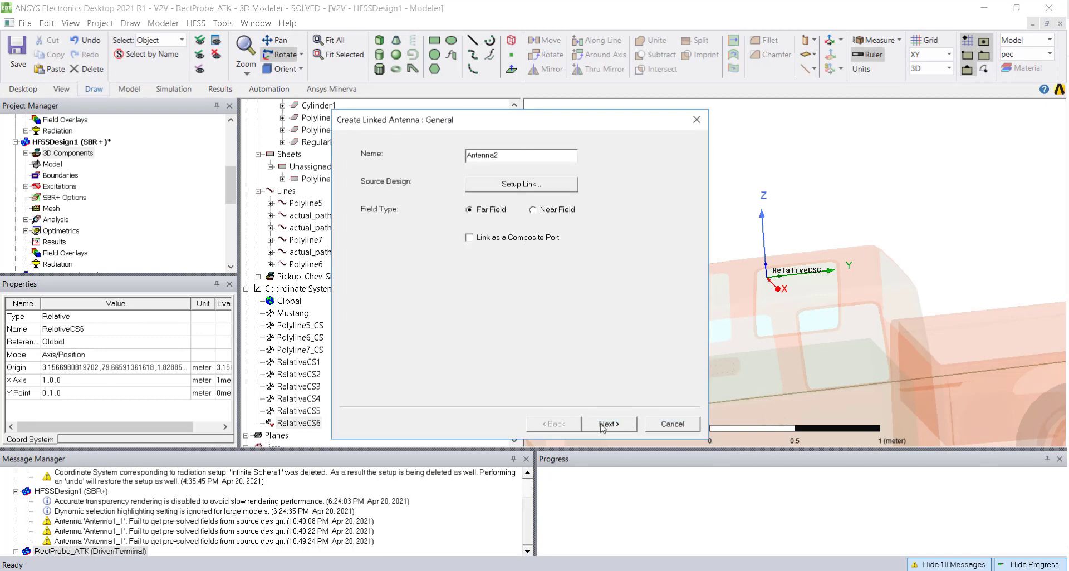
pyautogui.click(583, 423)
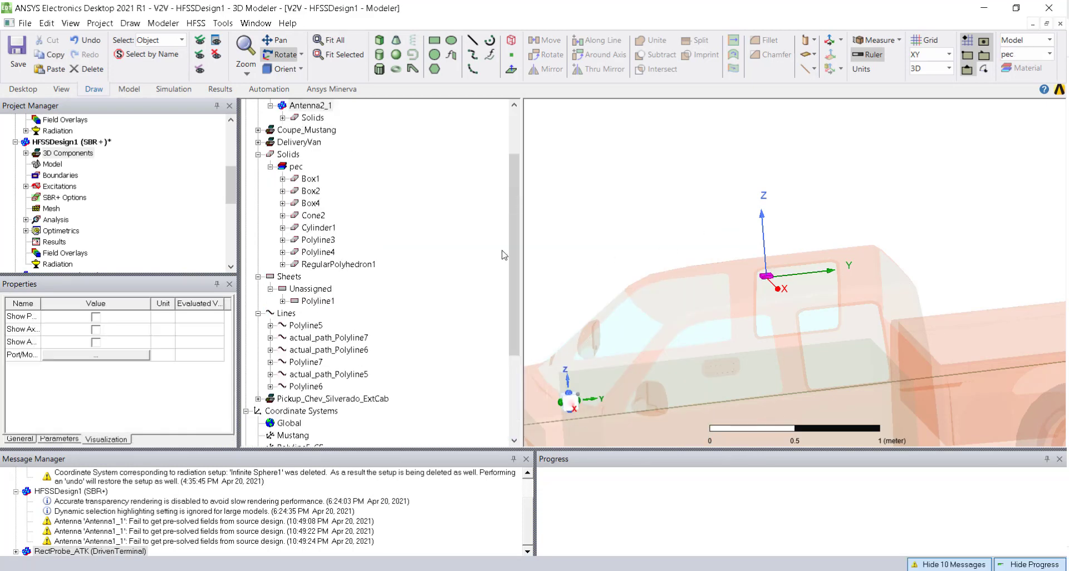
# - Try to show the antenna structure of Antenna2_1 on the pickup's roof
pyautogui.moveTo(516, 246); pyautogui.dragTo(516, 204)
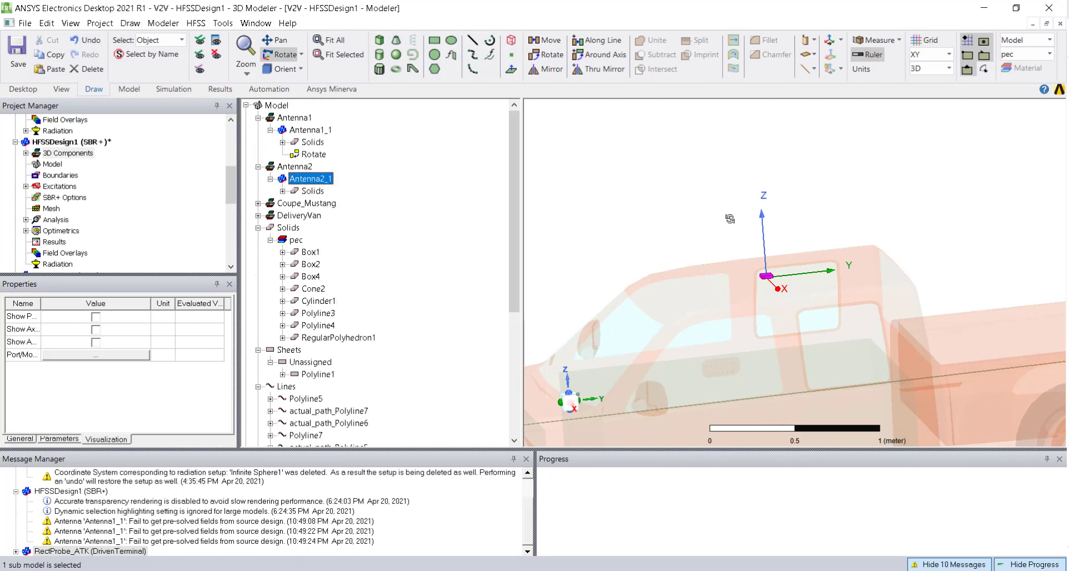
pyautogui.scroll(1, 787, 293)
pyautogui.scroll(3, 746, 271)
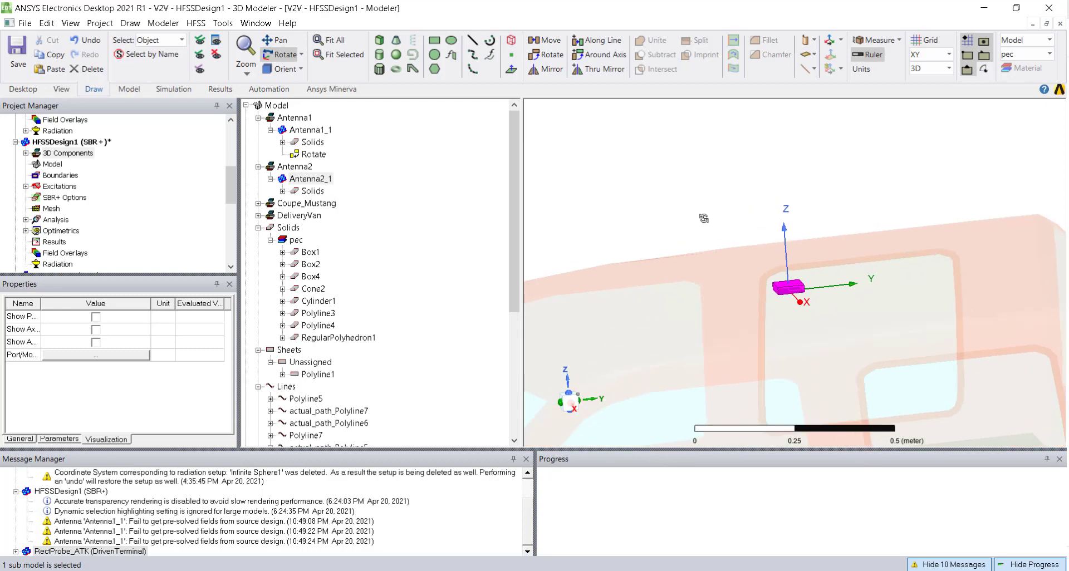
pyautogui.click(668, 170)
pyautogui.click(308, 179)
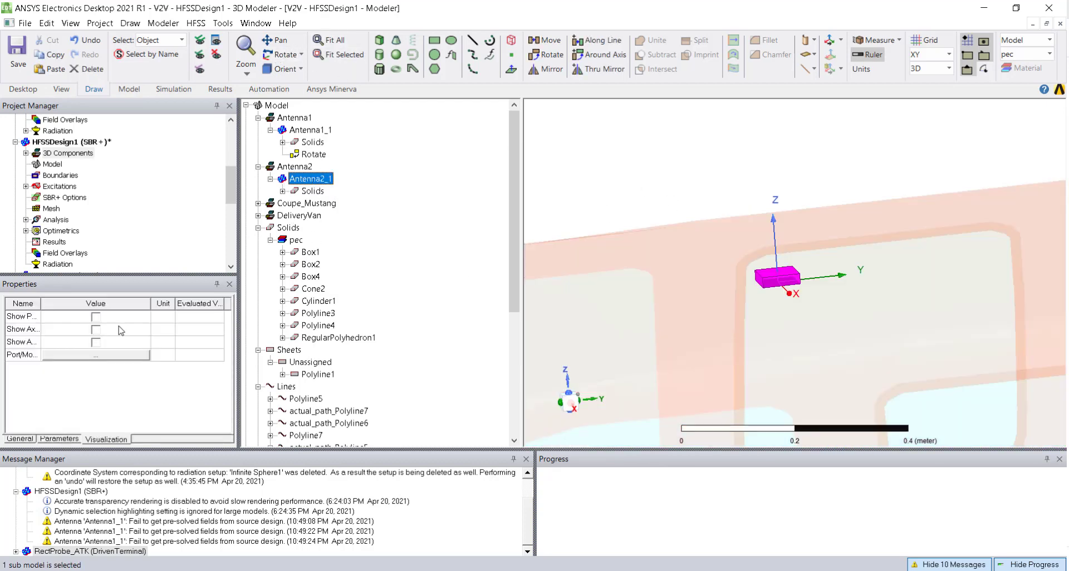
pyautogui.moveTo(40, 303); pyautogui.dragTo(73, 345)
pyautogui.click(129, 343)
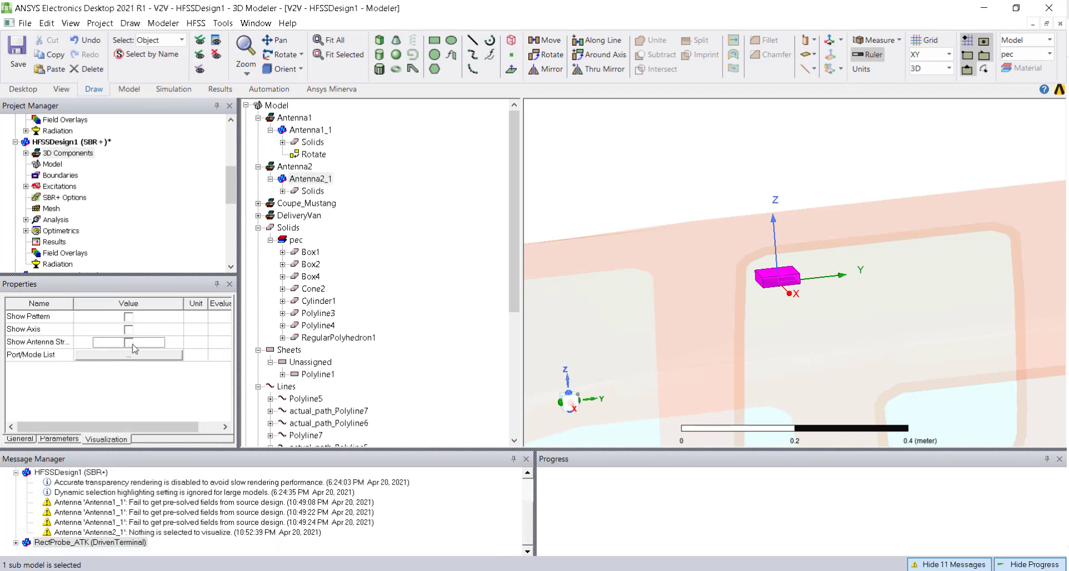
pyautogui.click(128, 344)
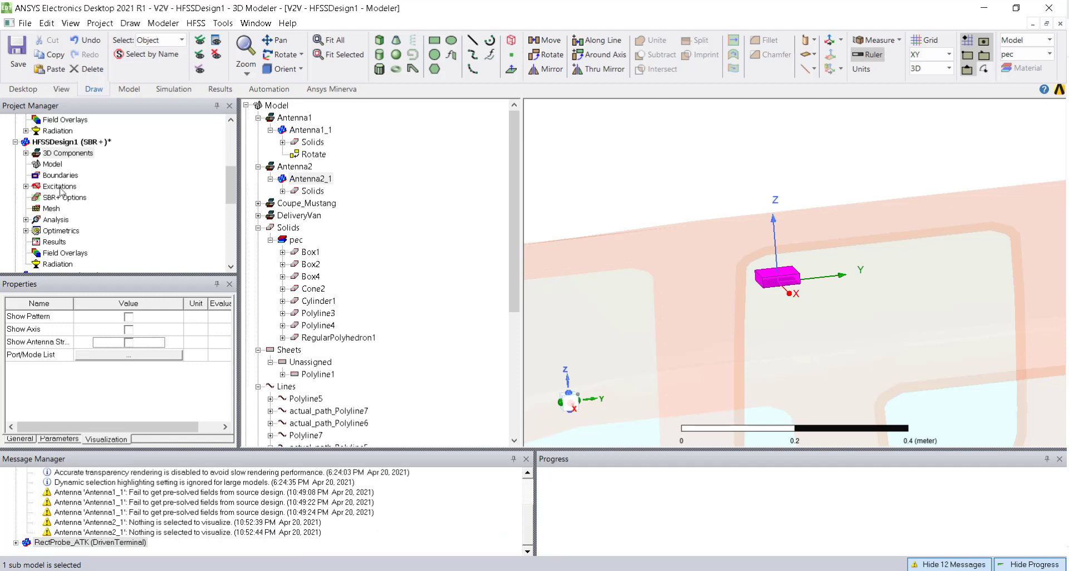
# - Edit the definition of Antenna2_1 so its source objects, including RadiatingSurface, are selected for model visualization
pyautogui.click(26, 154)
pyautogui.rightClick(72, 176)
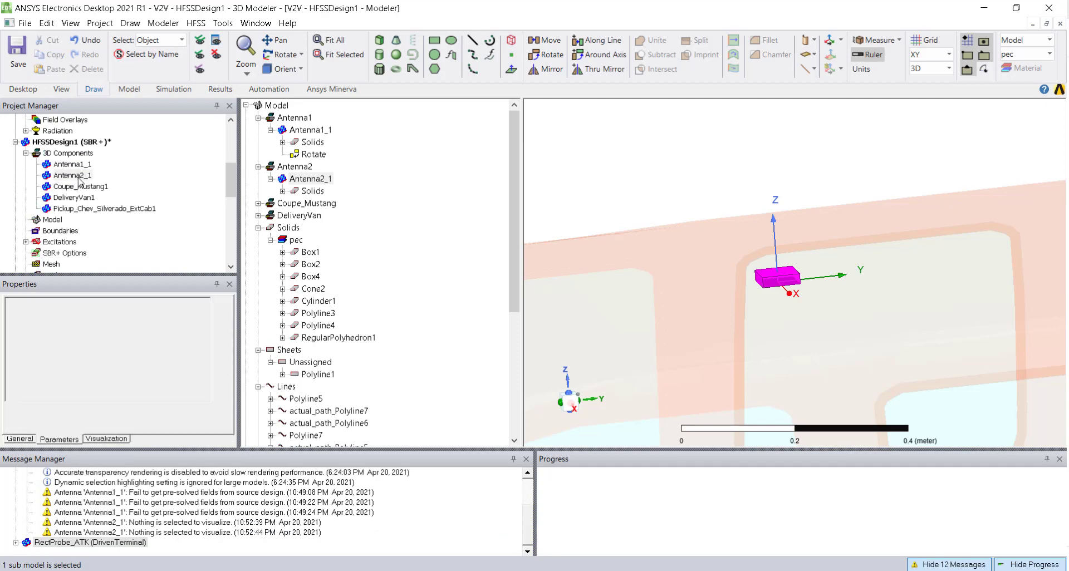
pyautogui.click(128, 229)
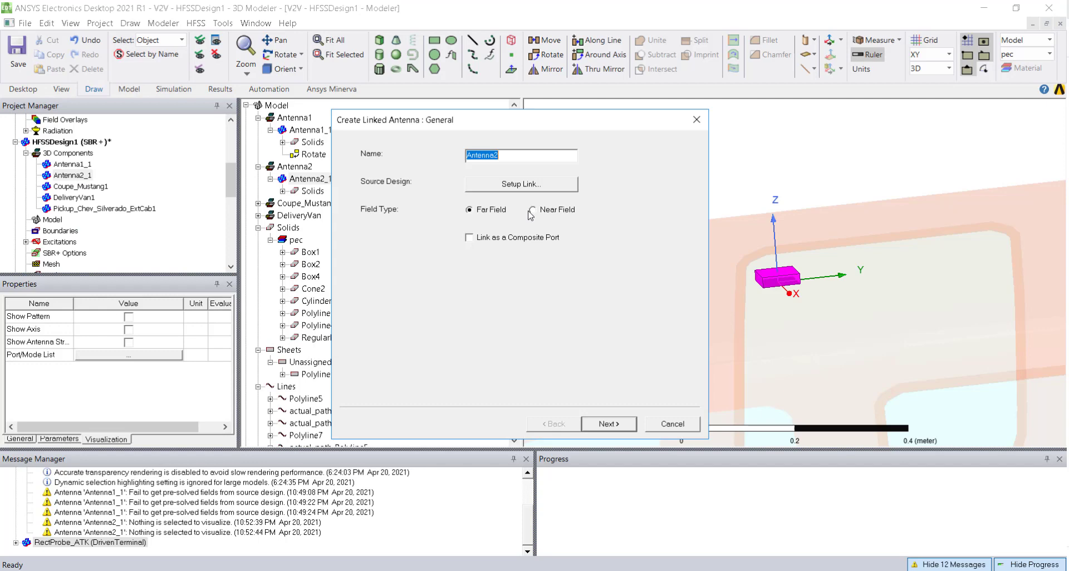
pyautogui.click(544, 180)
pyautogui.click(621, 181)
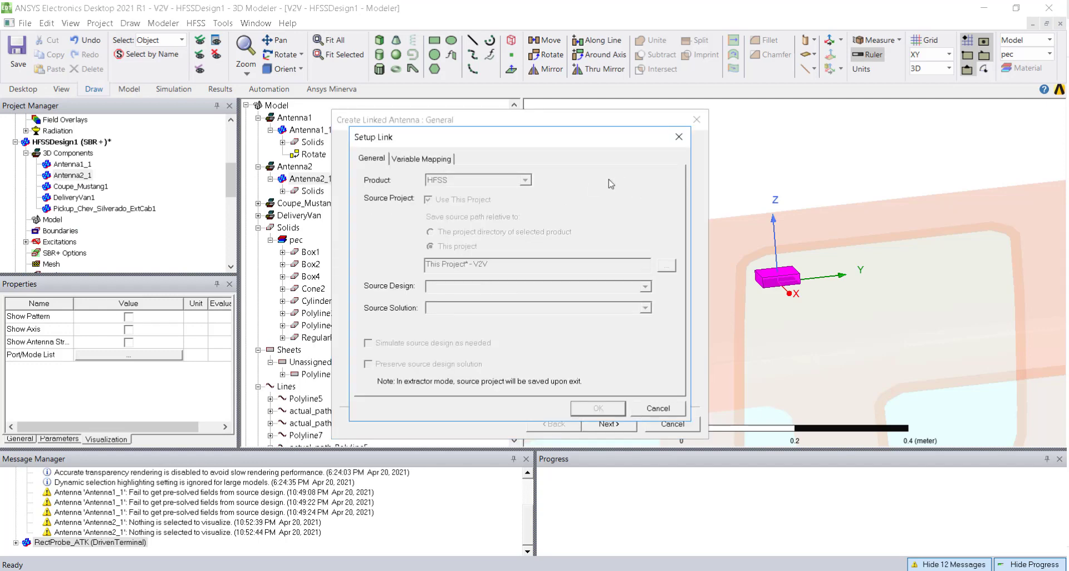
pyautogui.click(568, 161)
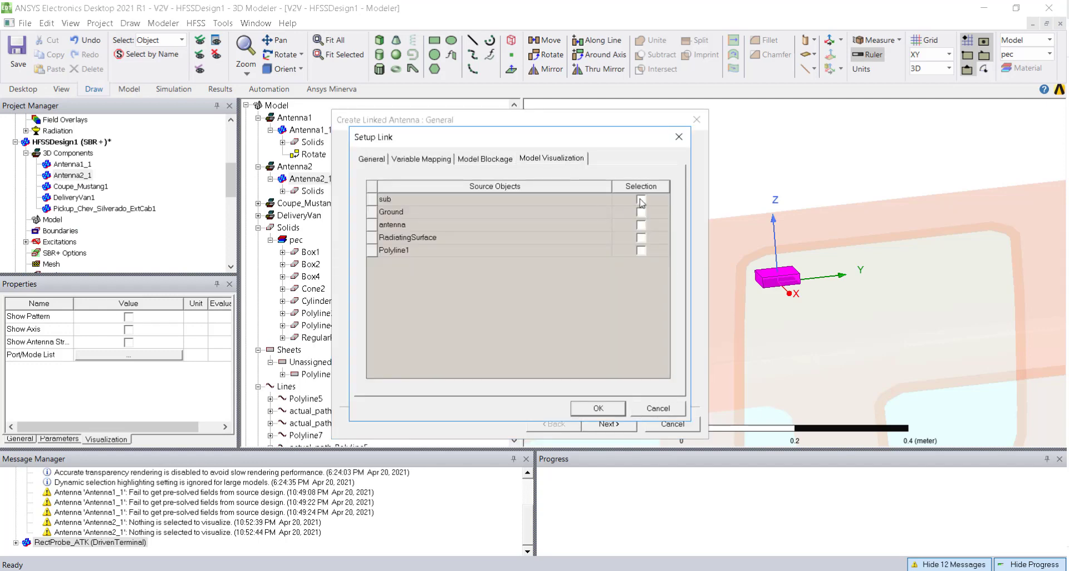
pyautogui.click(643, 243)
pyautogui.click(598, 409)
pyautogui.click(607, 425)
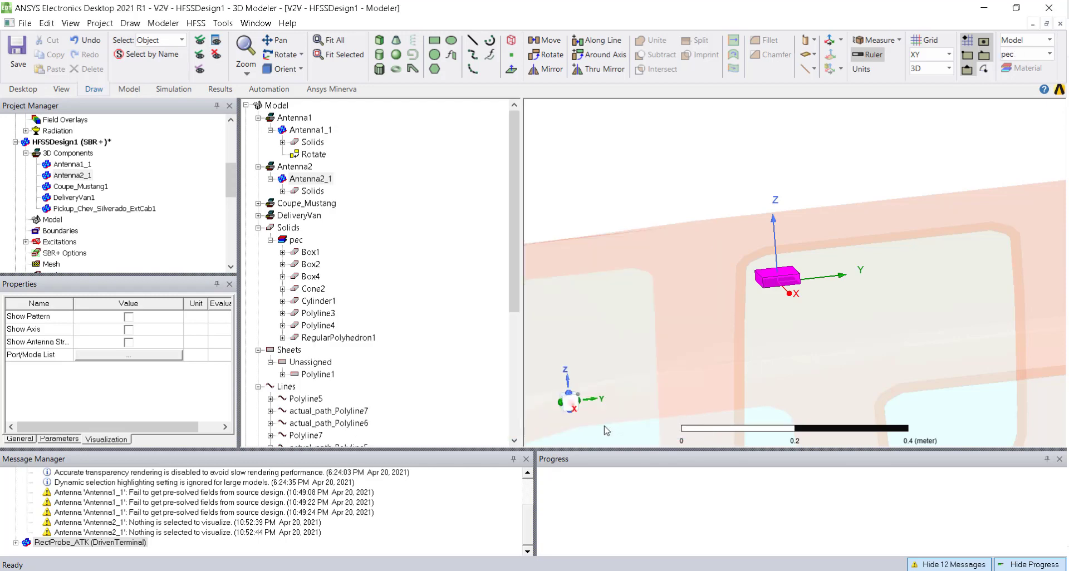
# - Show the antenna structure of Antenna2_1 and check its placement on the pickup's roof
pyautogui.click(140, 342)
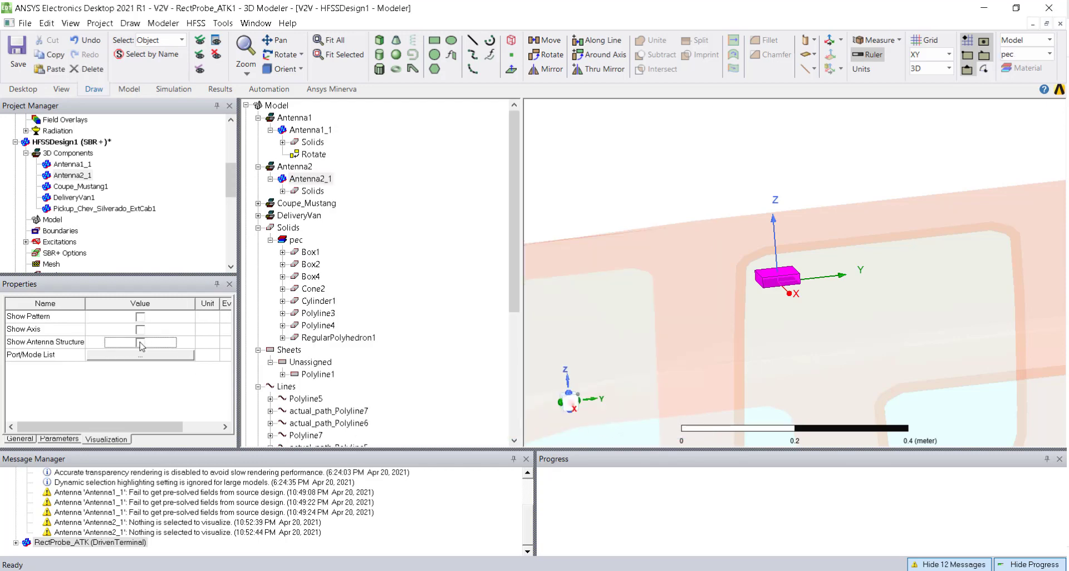
pyautogui.scroll(5, 786, 312)
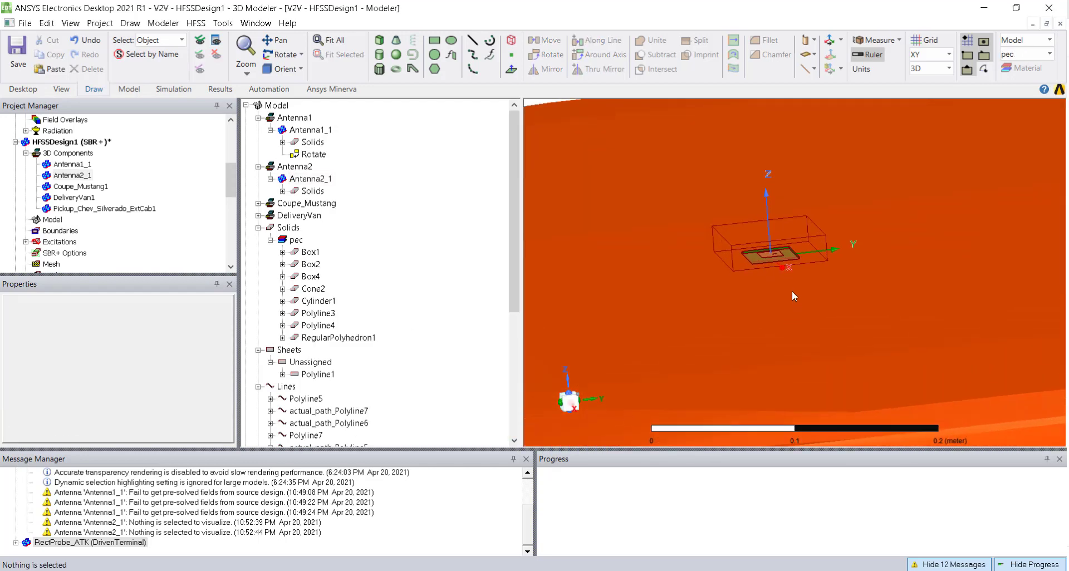
pyautogui.scroll(-8, 727, 241)
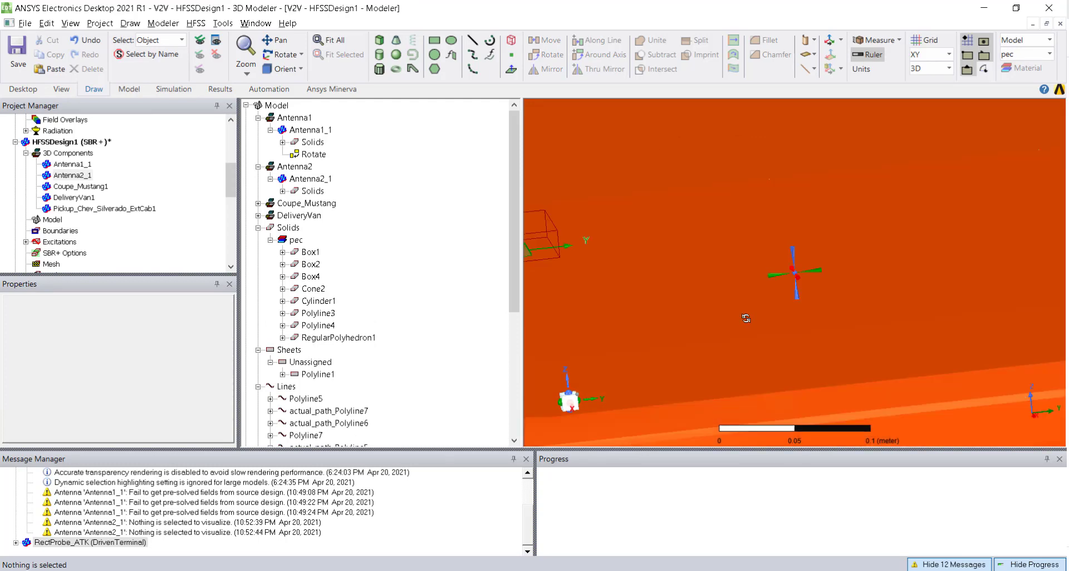
pyautogui.scroll(-1, 741, 355)
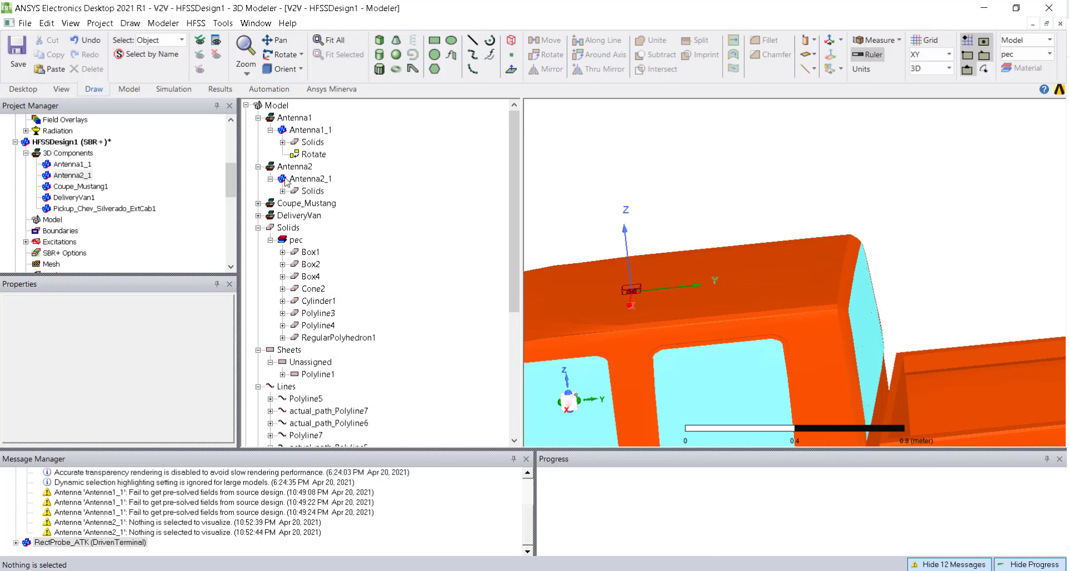
pyautogui.scroll(-3, 656, 315)
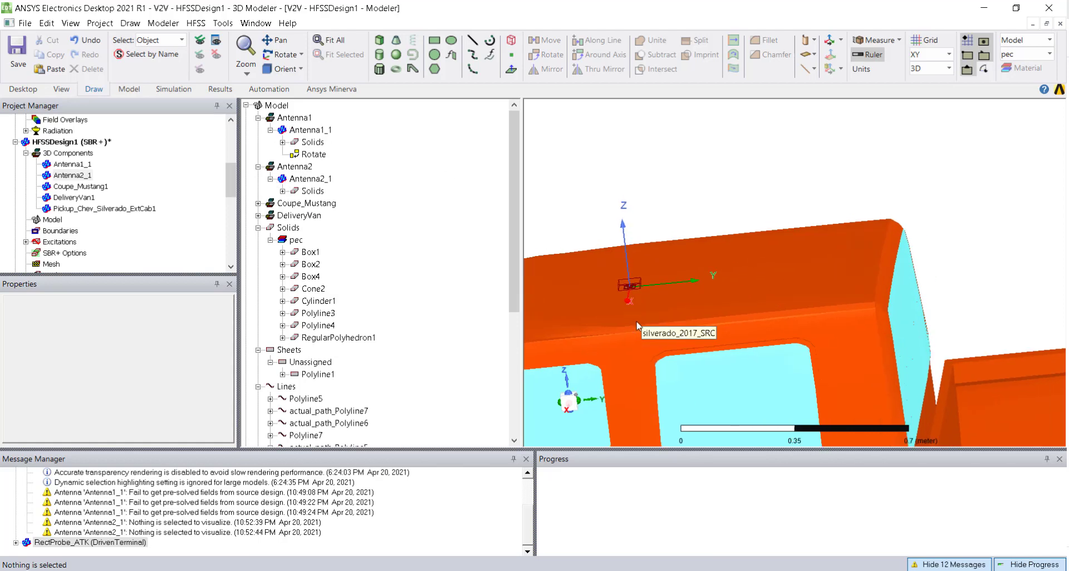
# - Try to show the radiation pattern of Antenna2_1
pyautogui.click(295, 181)
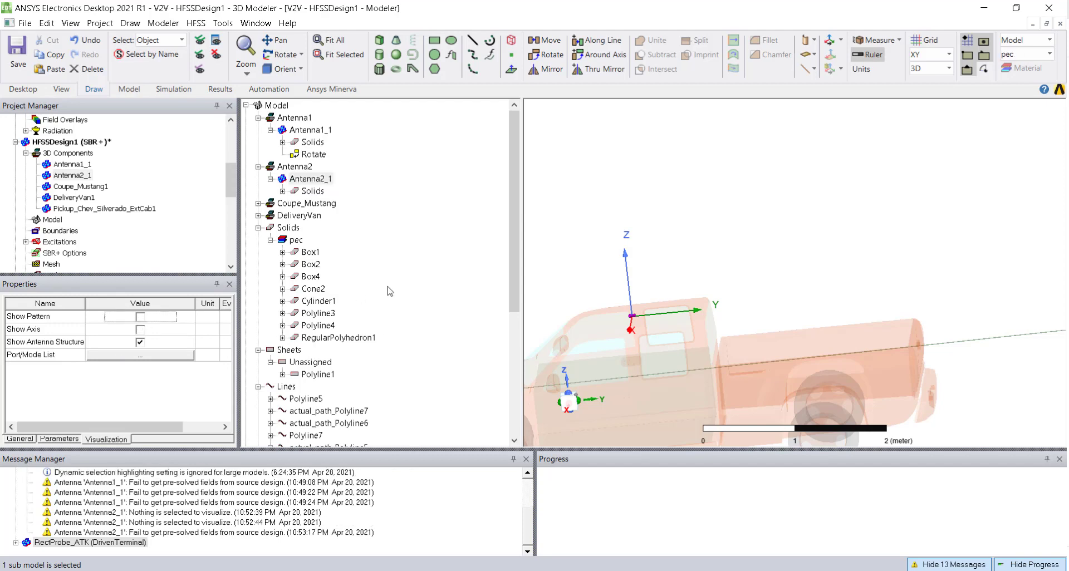
pyautogui.scroll(3, 704, 337)
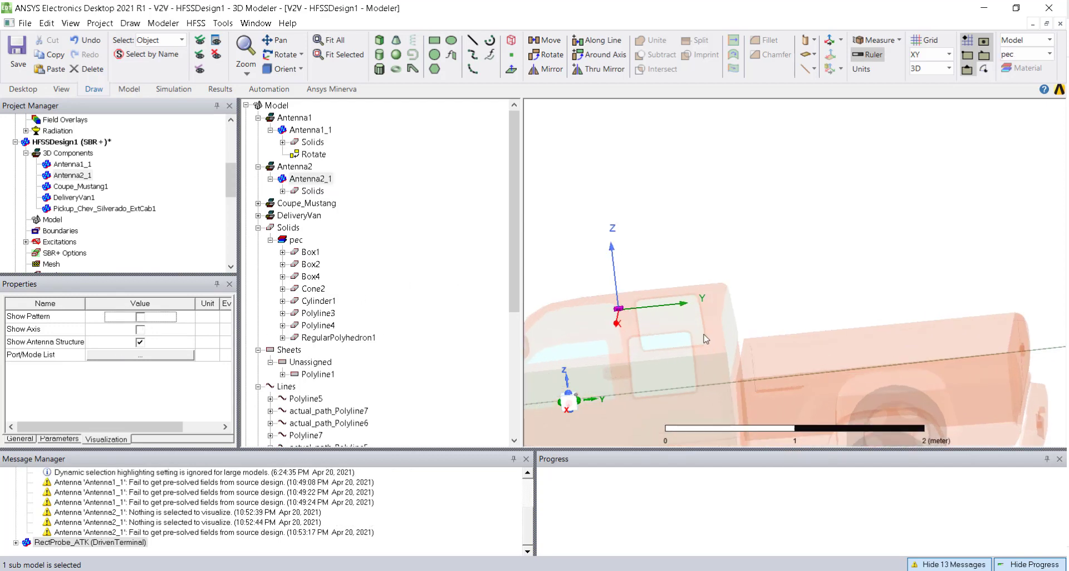
pyautogui.click(637, 255)
# - Set the frequency sweep of the SBR+ solution setup Setup1 to a single point at 5.9 GHz
pyautogui.scroll(-5, 676, 257)
pyautogui.keyDown('alt'); pyautogui.moveTo(796, 281); pyautogui.dragTo(816, 319); pyautogui.keyUp('alt')
pyautogui.scroll(-10, 816, 318)
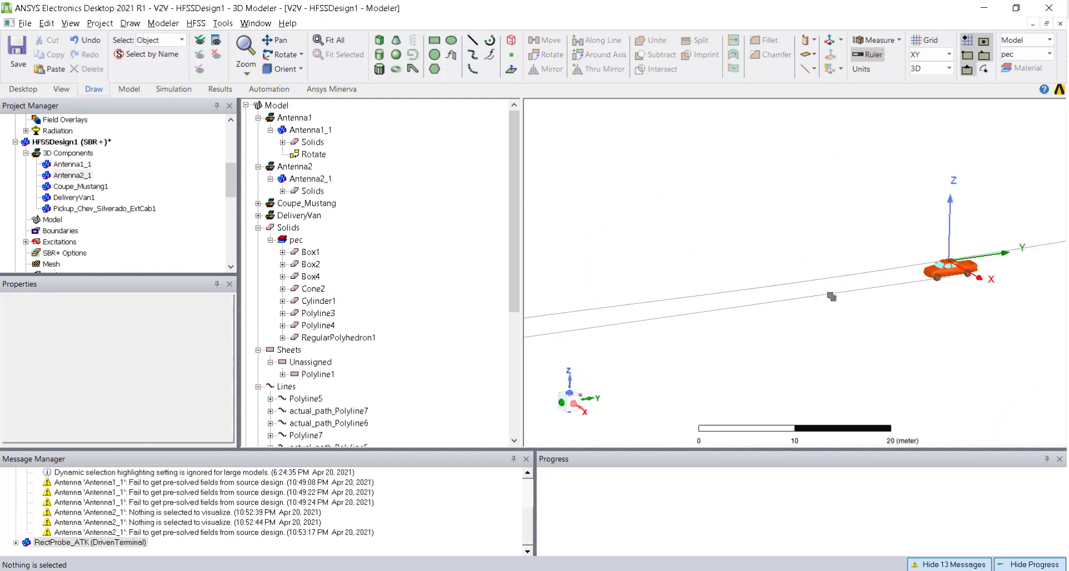
pyautogui.keyDown('shift'); pyautogui.moveTo(780, 364); pyautogui.dragTo(866, 359); pyautogui.keyUp('shift')
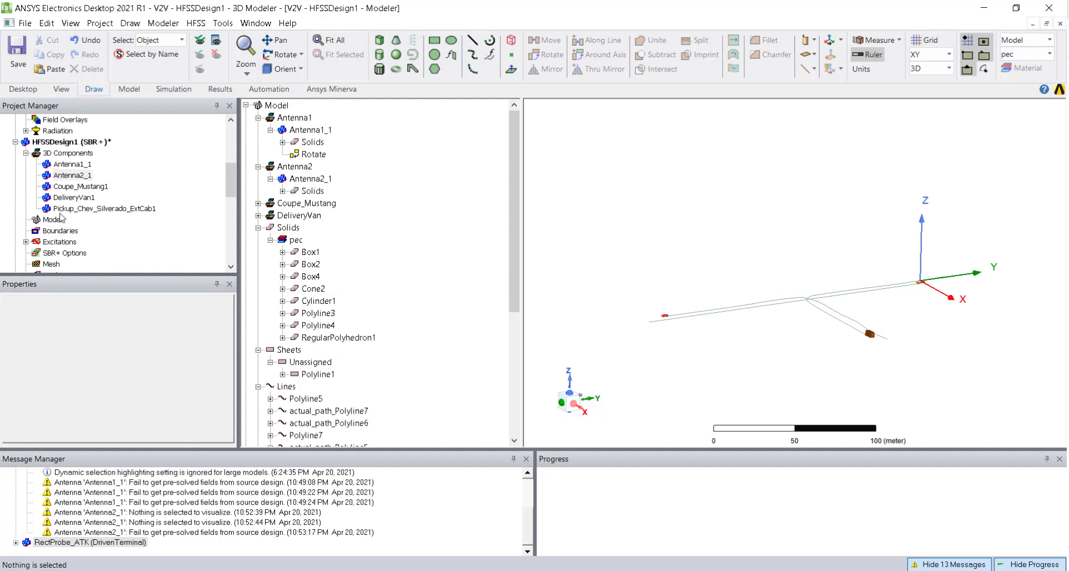
pyautogui.scroll(-4, 61, 217)
pyautogui.scroll(2, 42, 200)
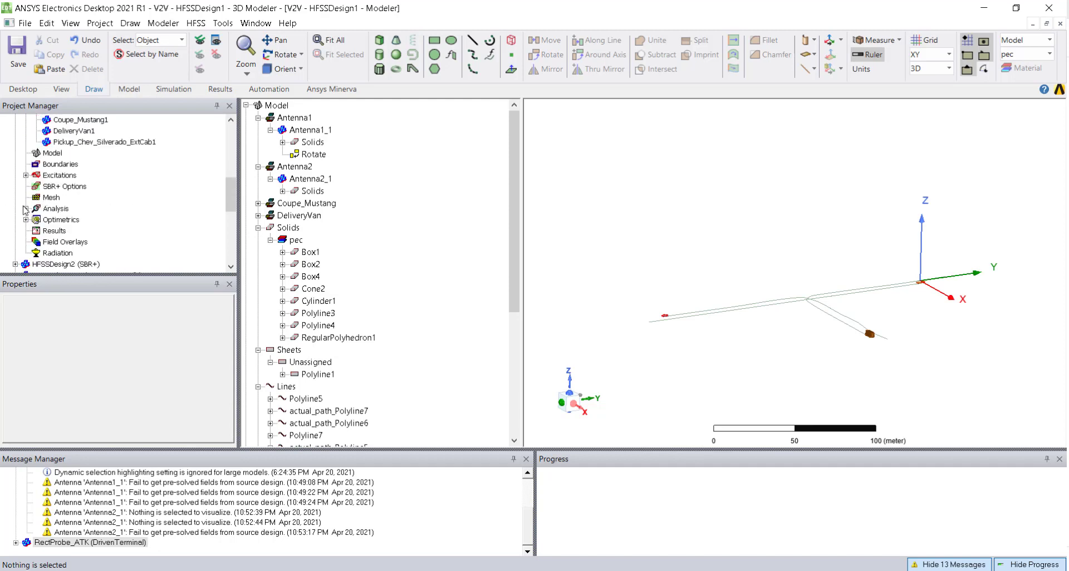
pyautogui.click(25, 209)
pyautogui.doubleClick(64, 220)
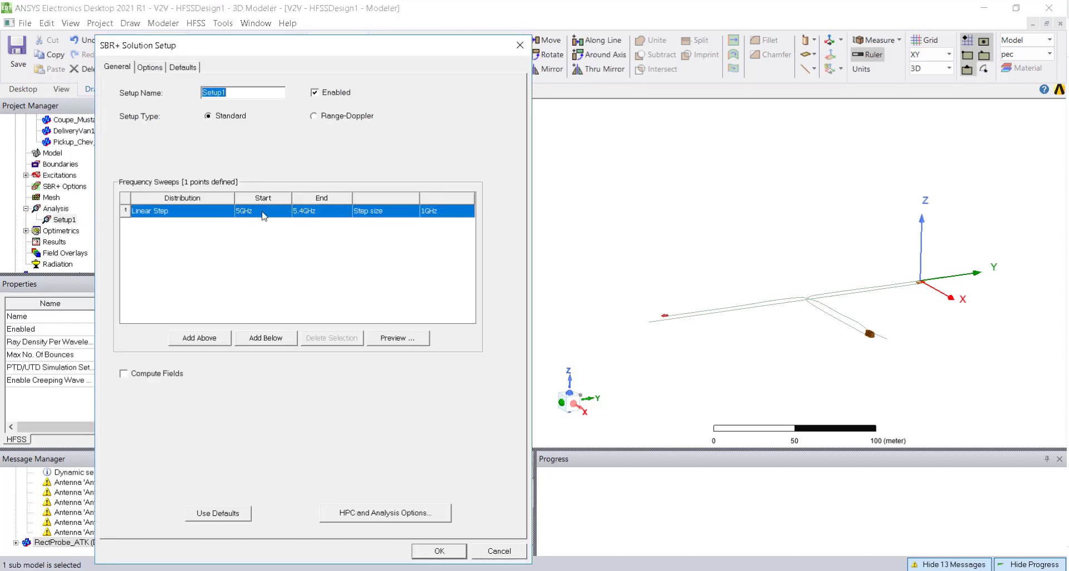
pyautogui.click(173, 214)
pyautogui.click(172, 260)
pyautogui.click(245, 212)
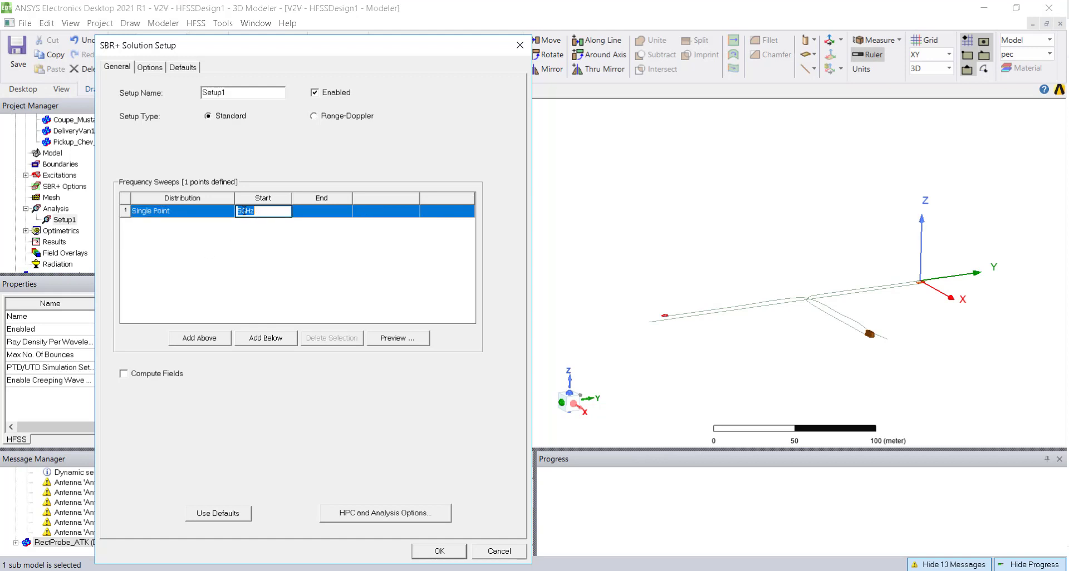
pyautogui.click(244, 211)
pyautogui.click(249, 283)
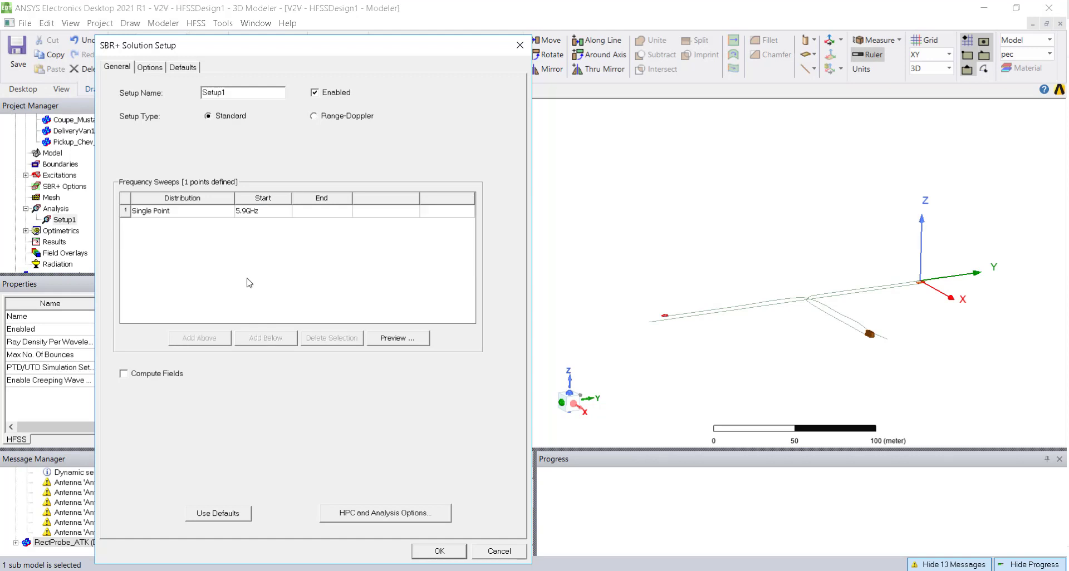
# - Review the ray density and bounce options of Setup1 and accept the SBR+ solution setup
pyautogui.click(156, 68)
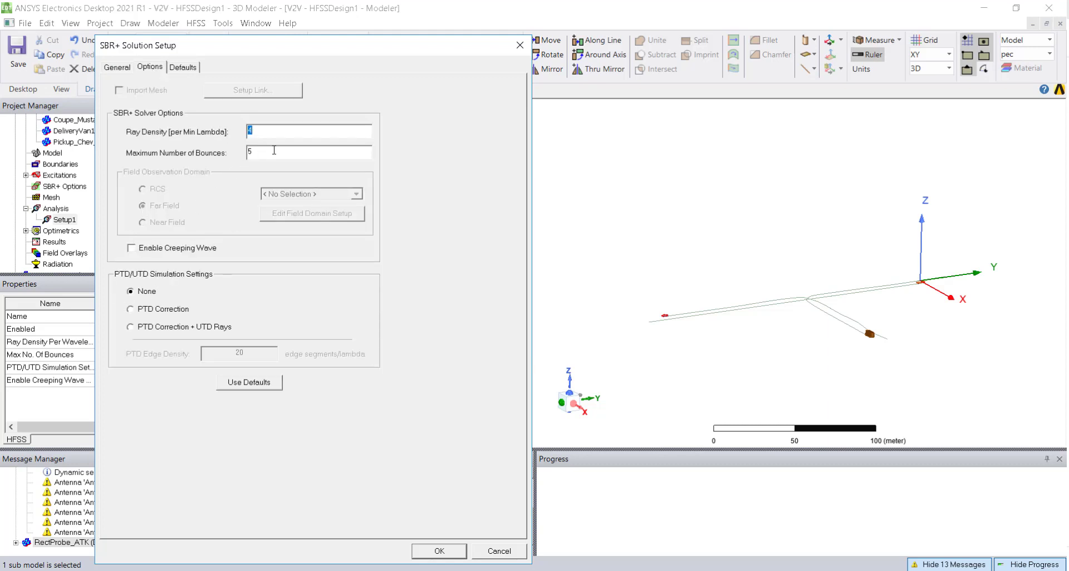
pyautogui.click(440, 551)
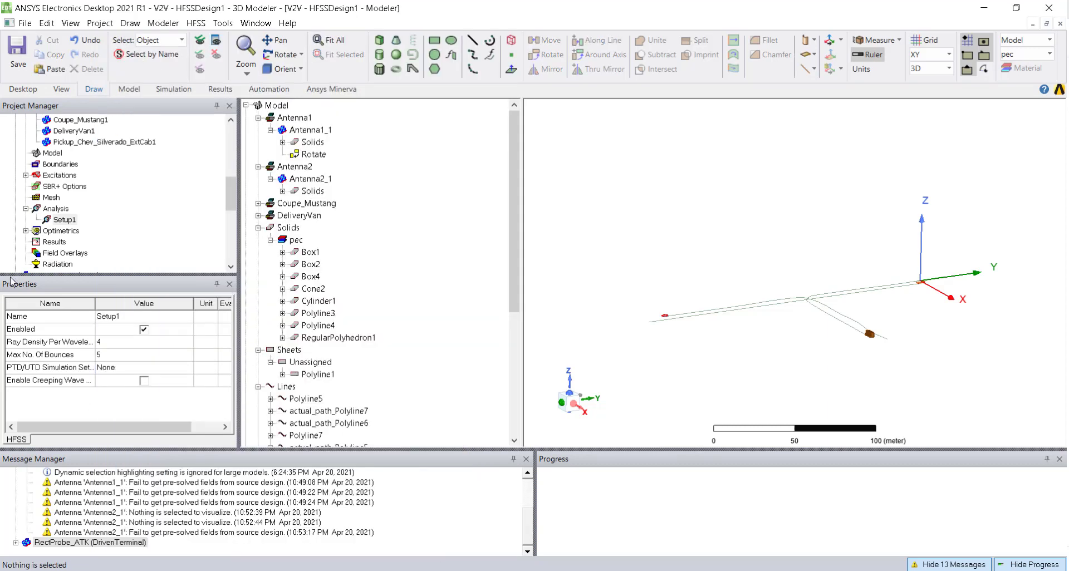
# - Delete the existing parametric setup under Optimetrics in HFSSDesign1
pyautogui.click(26, 231)
pyautogui.click(59, 243)
pyautogui.doubleClick(44, 231)
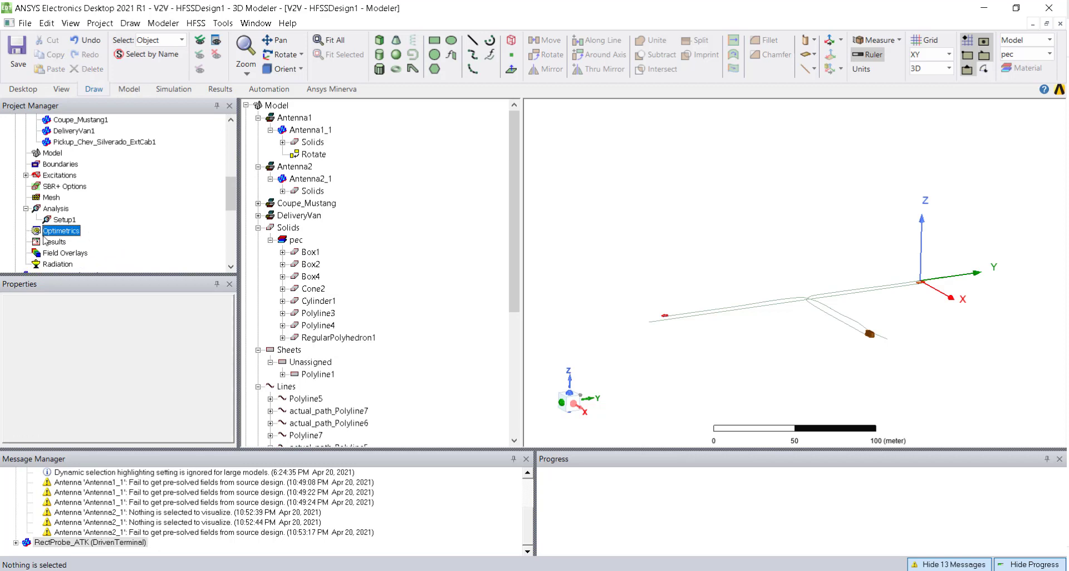
# - Add a parametric setup that sweeps time_var in linear steps from 0 s to 10 s with a 2 s step
pyautogui.rightClick(51, 229)
pyautogui.moveTo(103, 255)
pyautogui.click(332, 253)
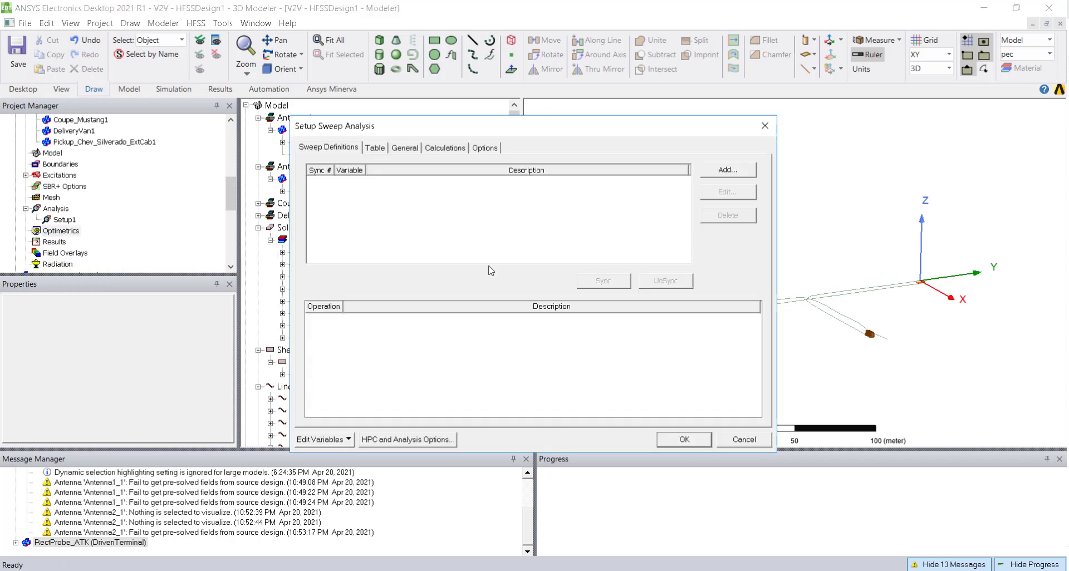
pyautogui.click(375, 147)
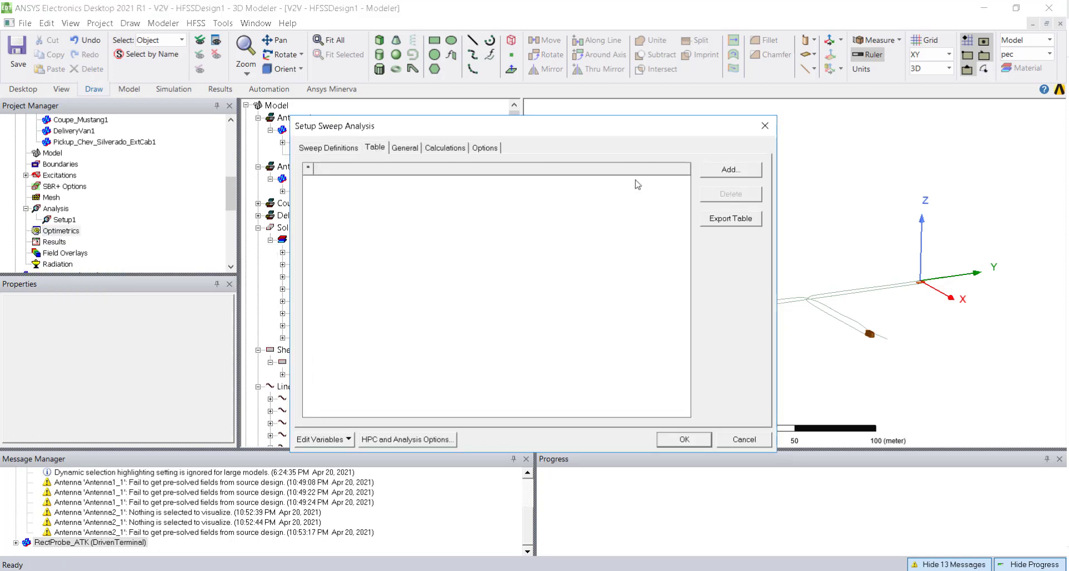
pyautogui.click(328, 147)
pyautogui.click(741, 175)
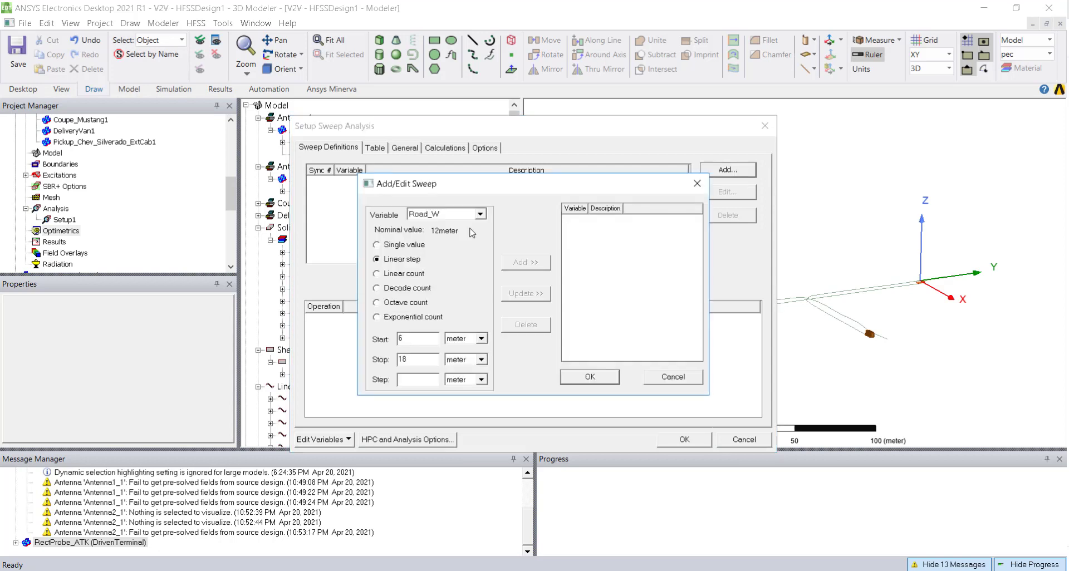
pyautogui.click(480, 214)
pyautogui.click(434, 243)
pyautogui.moveTo(411, 338); pyautogui.dragTo(354, 337)
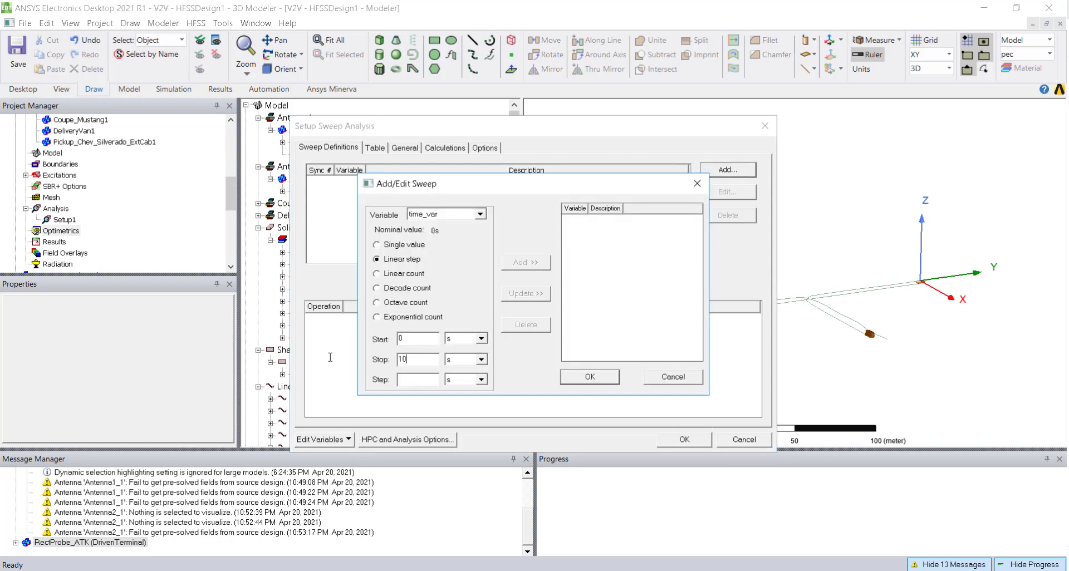
pyautogui.write('2')
pyautogui.click(526, 262)
pyautogui.click(589, 377)
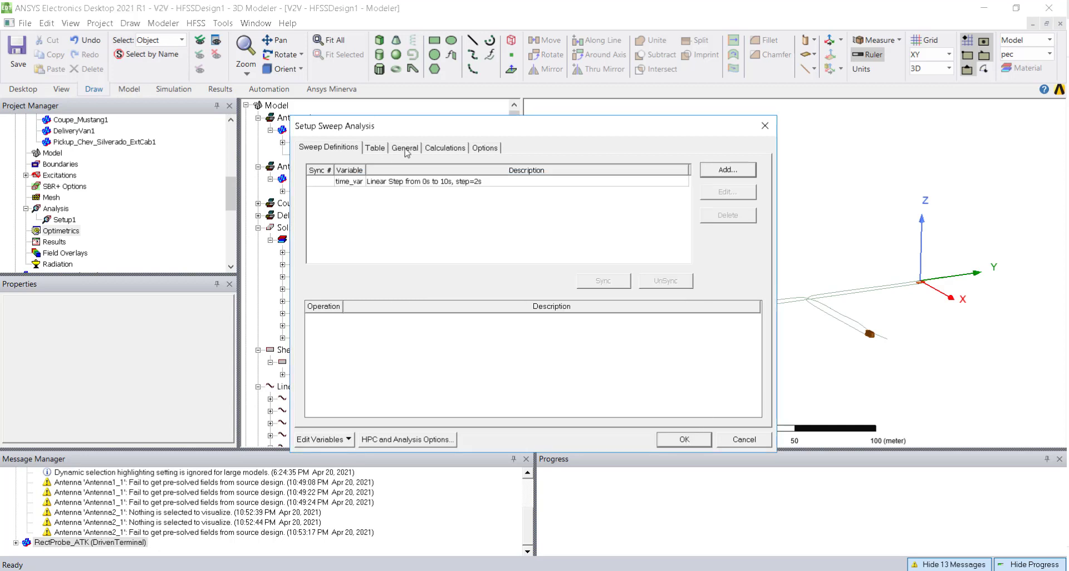
pyautogui.click(374, 148)
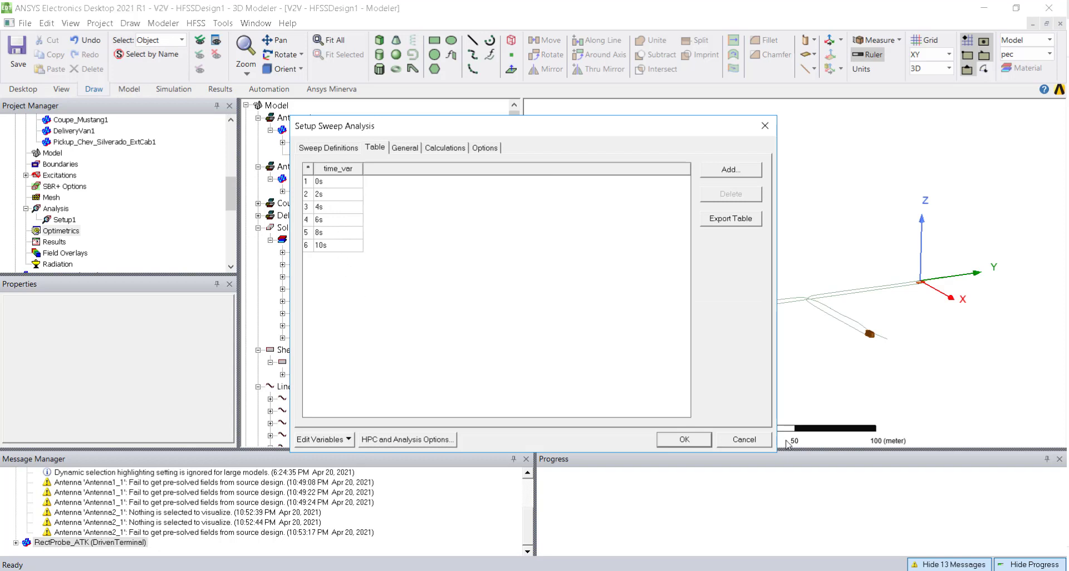
pyautogui.click(697, 443)
# - Animate ParametricSetup1 over time_var using the Road6 drawing and examine how the vehicles move along their paths
pyautogui.click(73, 243)
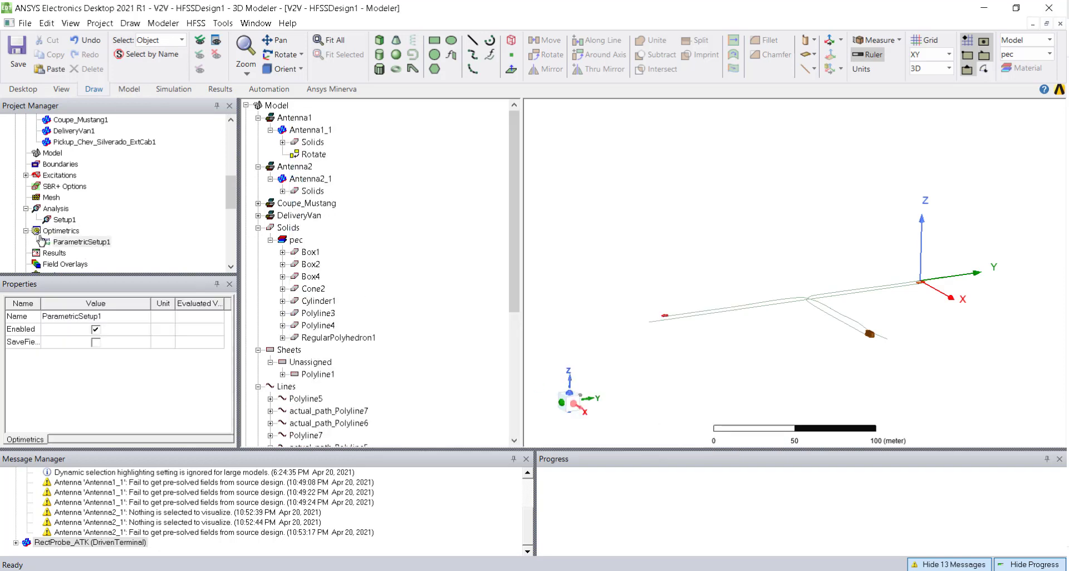
pyautogui.scroll(-3, 44, 248)
pyautogui.scroll(-3, 44, 249)
pyautogui.rightClick(78, 242)
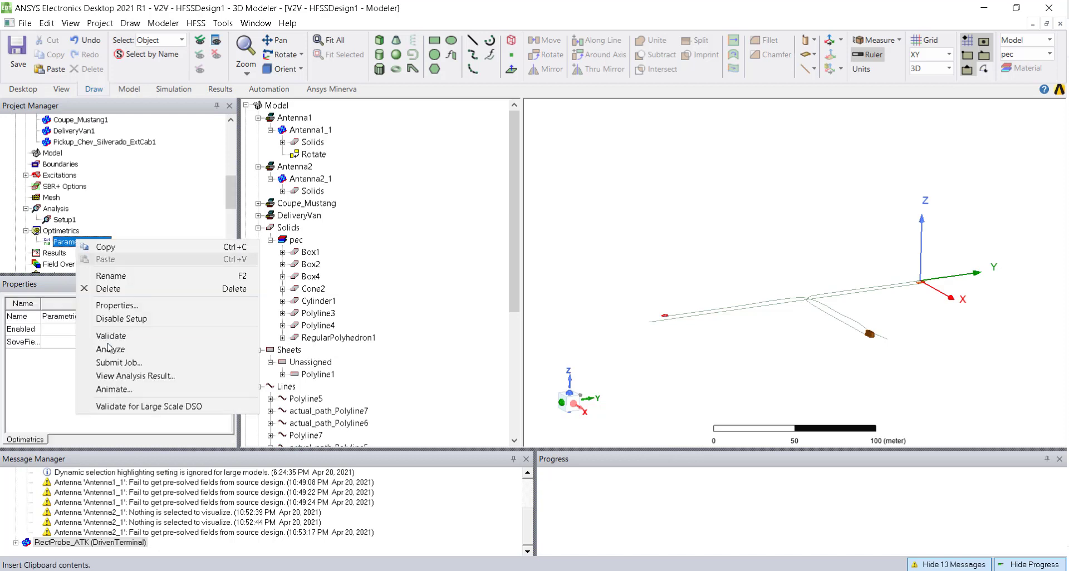
pyautogui.click(113, 390)
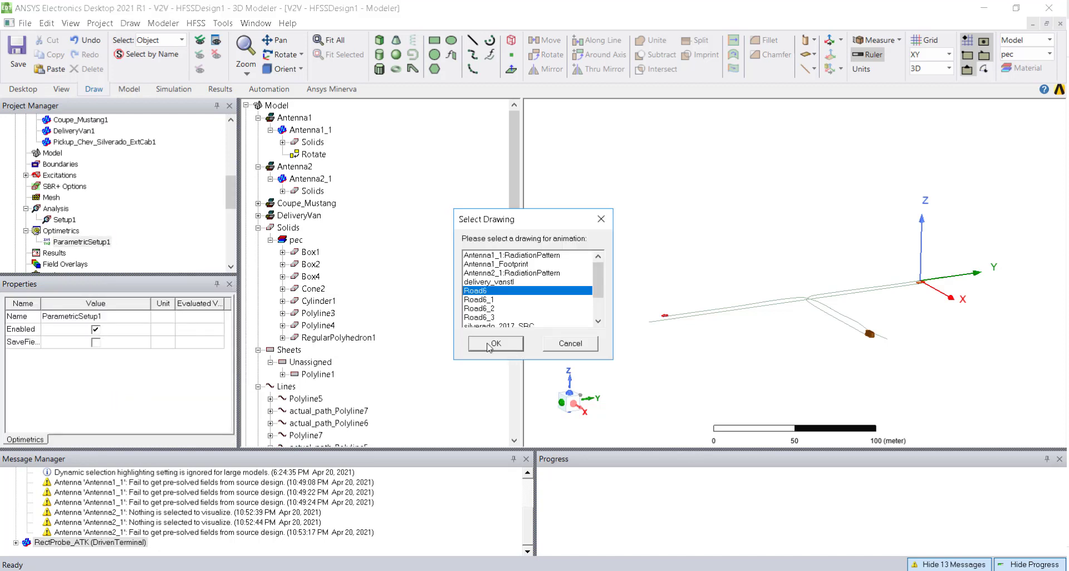
pyautogui.click(505, 349)
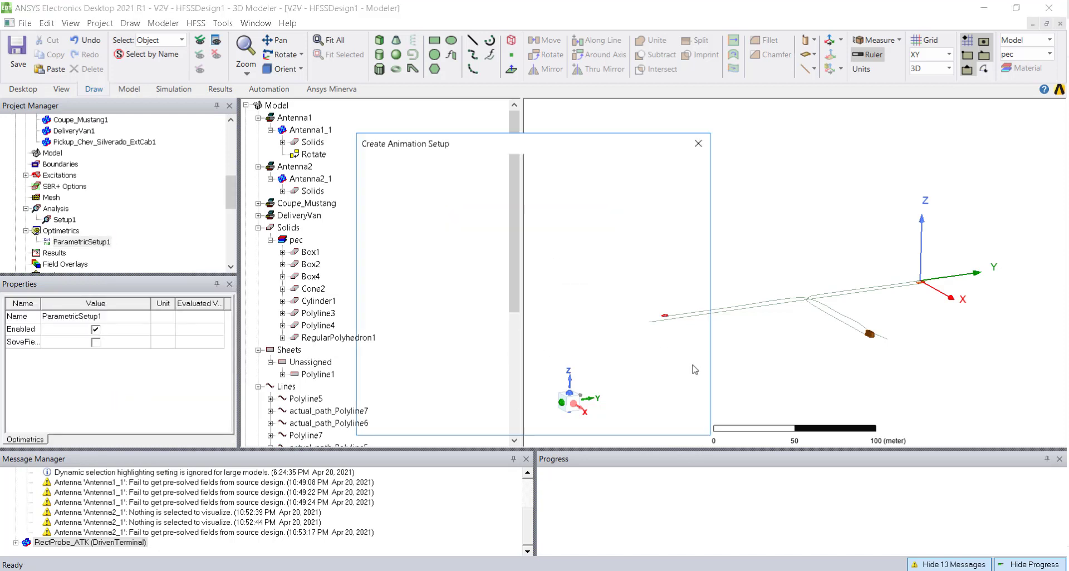
pyautogui.click(481, 422)
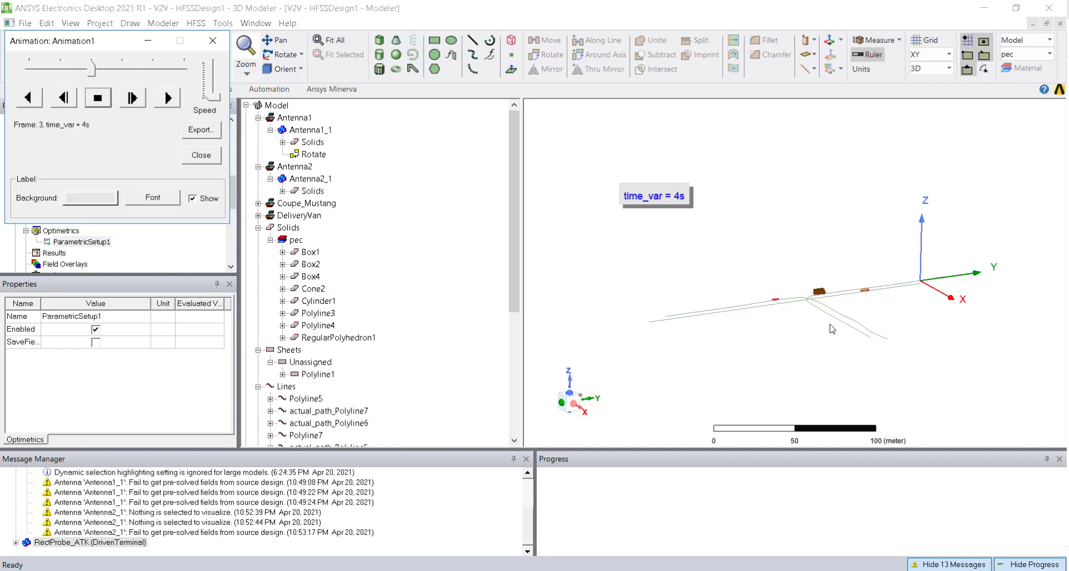
pyautogui.scroll(5, 740, 312)
pyautogui.click(764, 322)
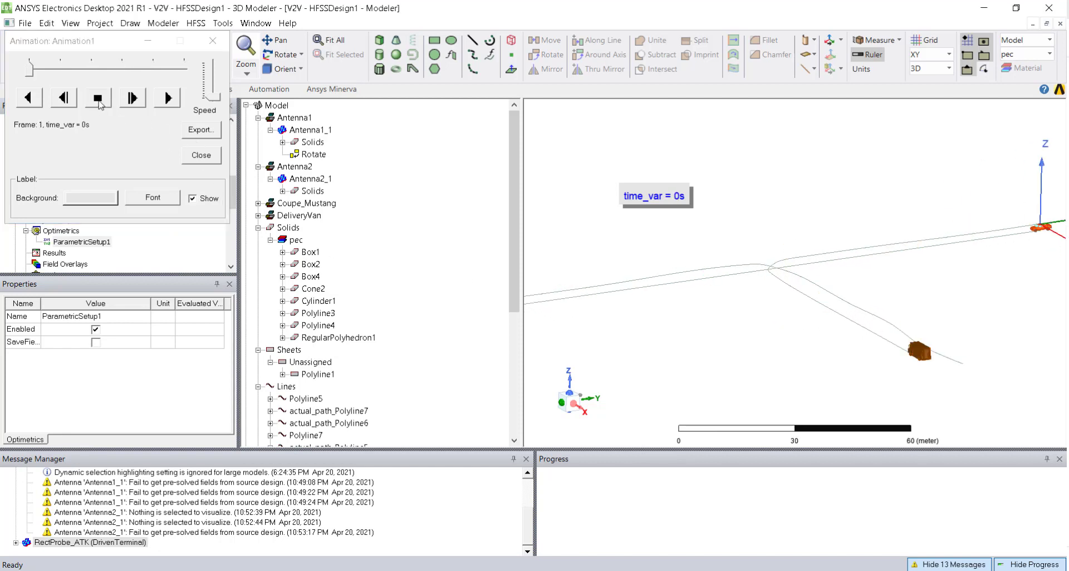
# - Stop the animation, check which file types it can be exported to without saving, and close it
pyautogui.click(98, 98)
pyautogui.click(209, 136)
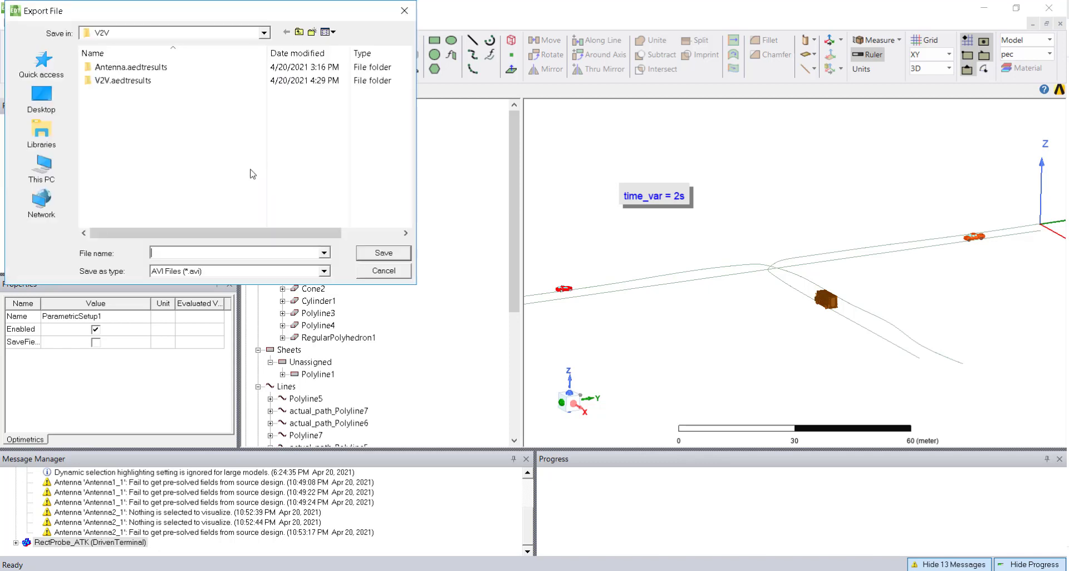
pyautogui.click(212, 271)
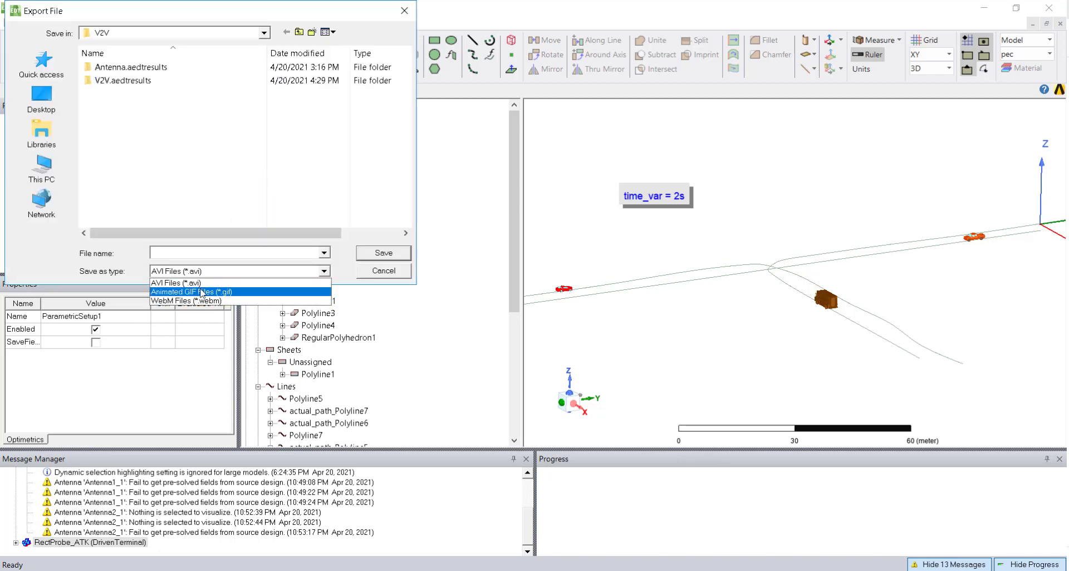
pyautogui.click(426, 270)
pyautogui.click(384, 270)
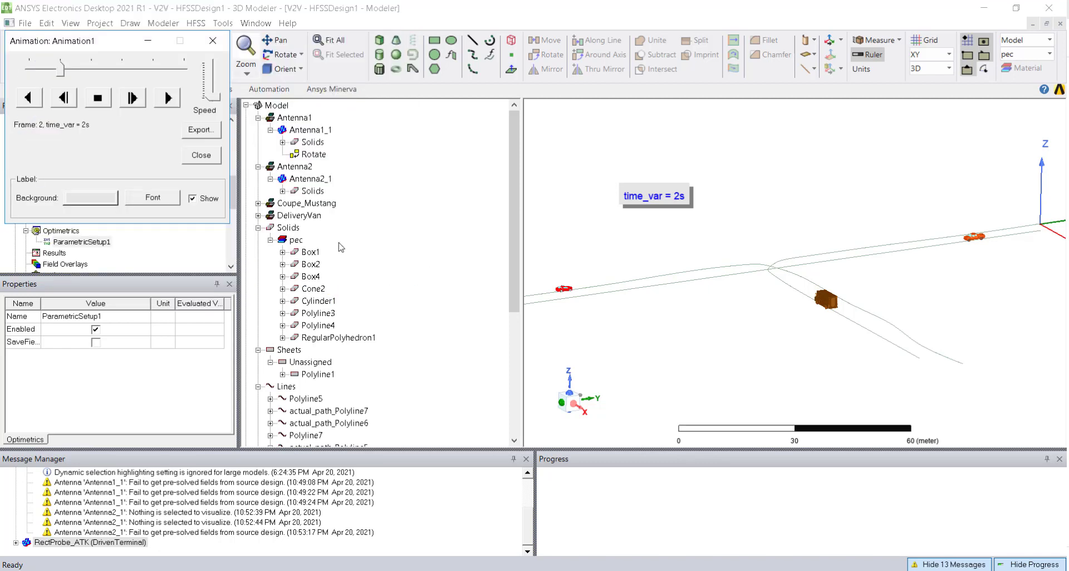
pyautogui.click(213, 36)
pyautogui.click(209, 153)
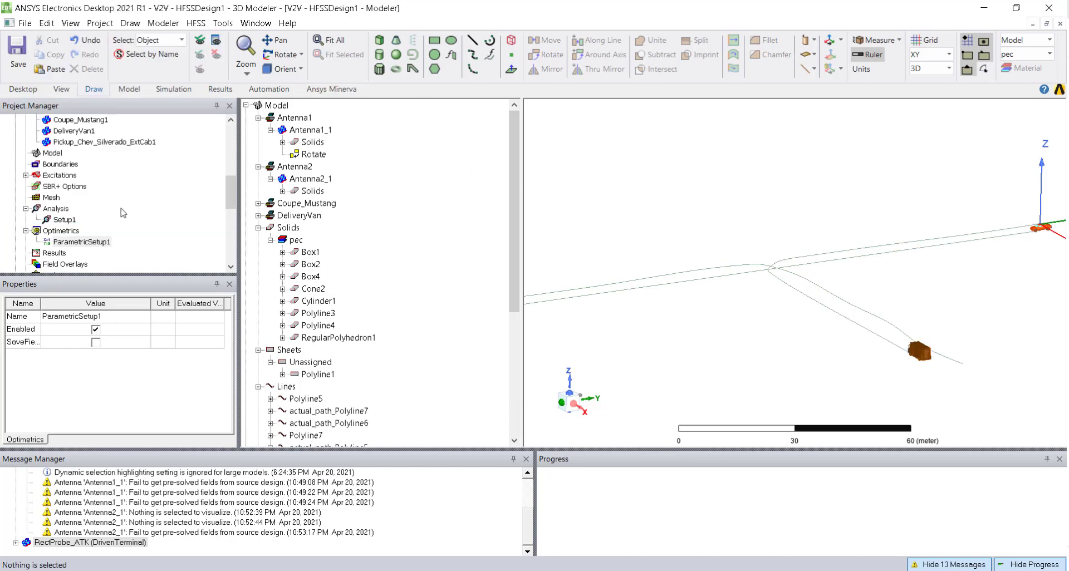
# - Set Antenna1_1_1 to Tx and Antenna2_1_1 to Rx in the SBR+ Tx/Rx selection of the excitations
pyautogui.scroll(3, 71, 230)
pyautogui.scroll(-3, 72, 230)
pyautogui.scroll(-5, 962, 299)
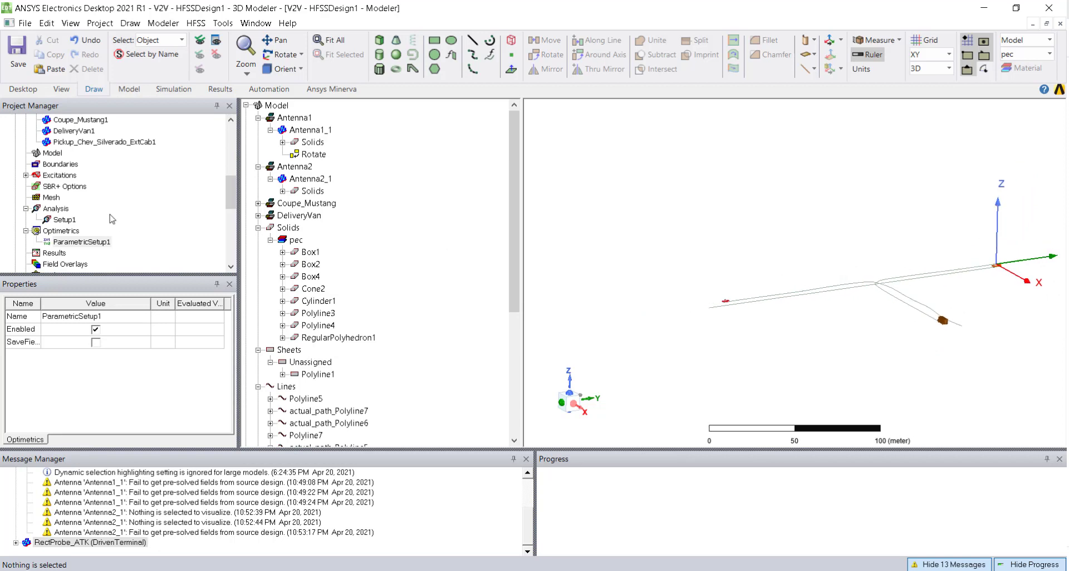
pyautogui.click(33, 176)
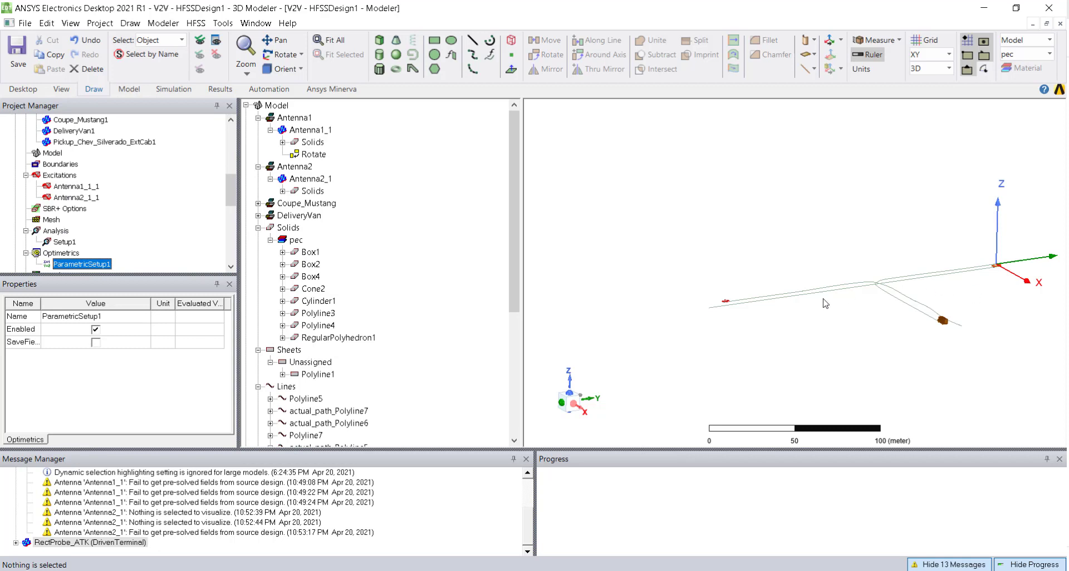
pyautogui.rightClick(55, 177)
pyautogui.click(92, 342)
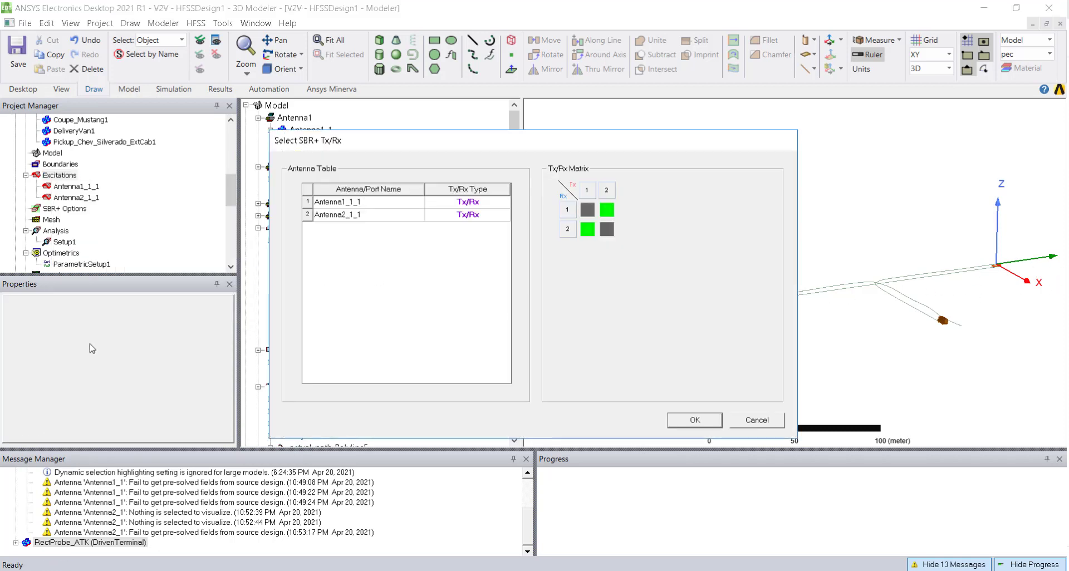
pyautogui.click(466, 204)
pyautogui.click(451, 217)
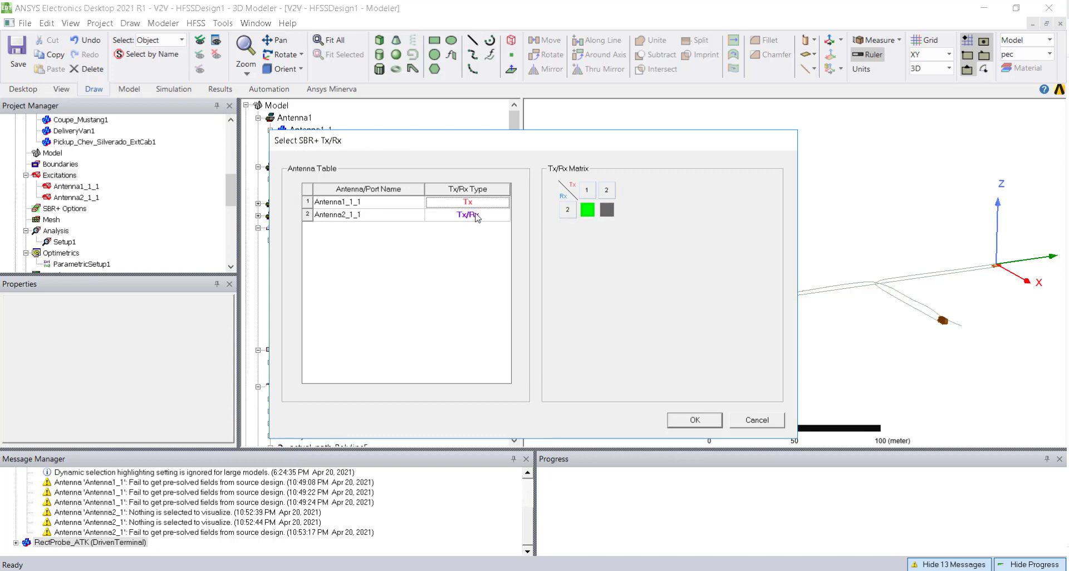
pyautogui.click(465, 215)
pyautogui.click(453, 243)
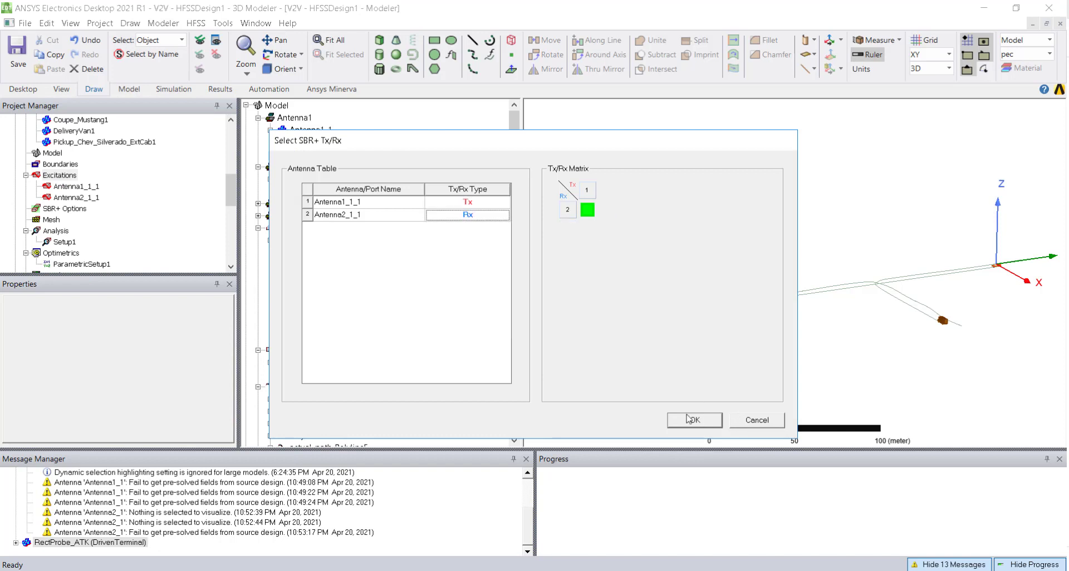
pyautogui.click(690, 419)
# - Check the S-parameter quantity offered for a modal solution rectangular plot of Setup1, without creating the report
pyautogui.scroll(-2, 65, 230)
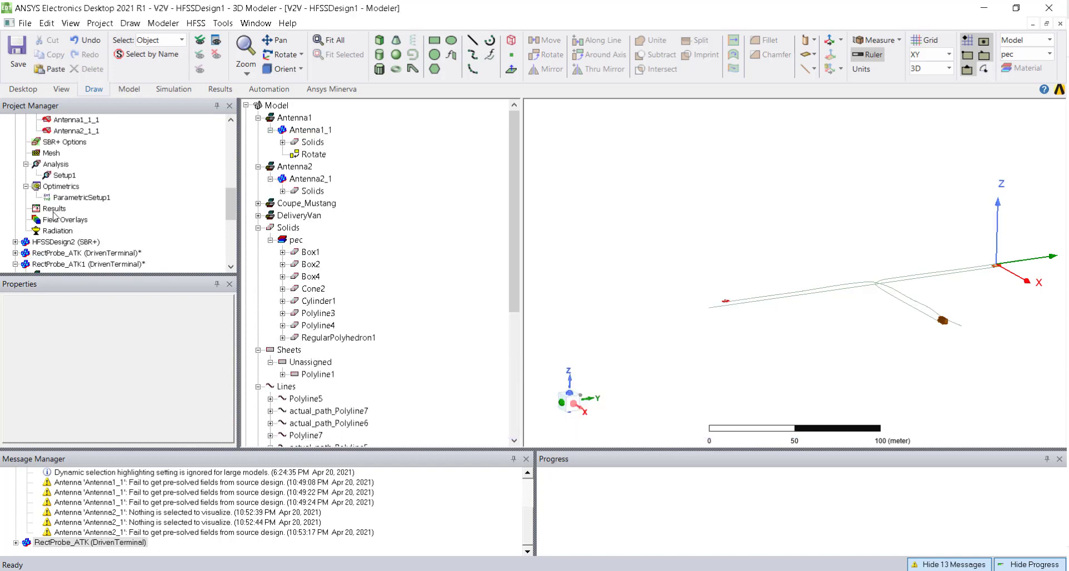
pyautogui.rightClick(55, 209)
pyautogui.moveTo(234, 236)
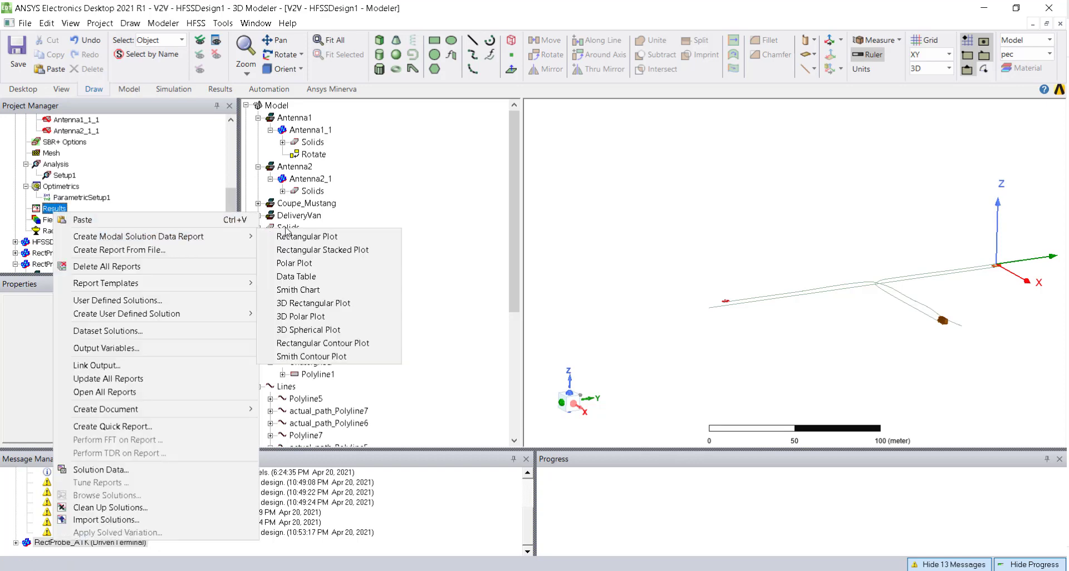
pyautogui.click(301, 239)
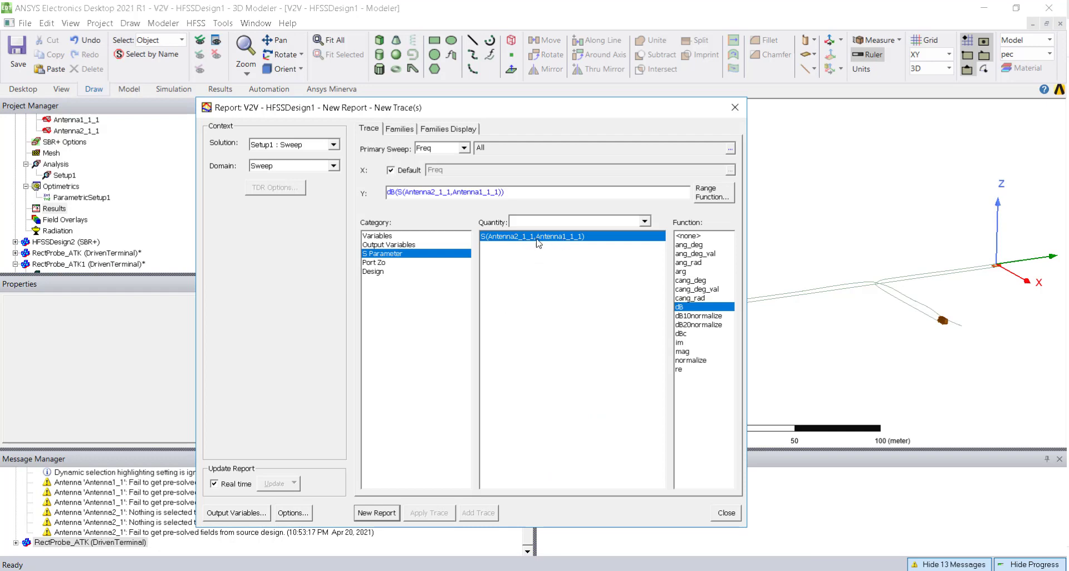
pyautogui.click(726, 513)
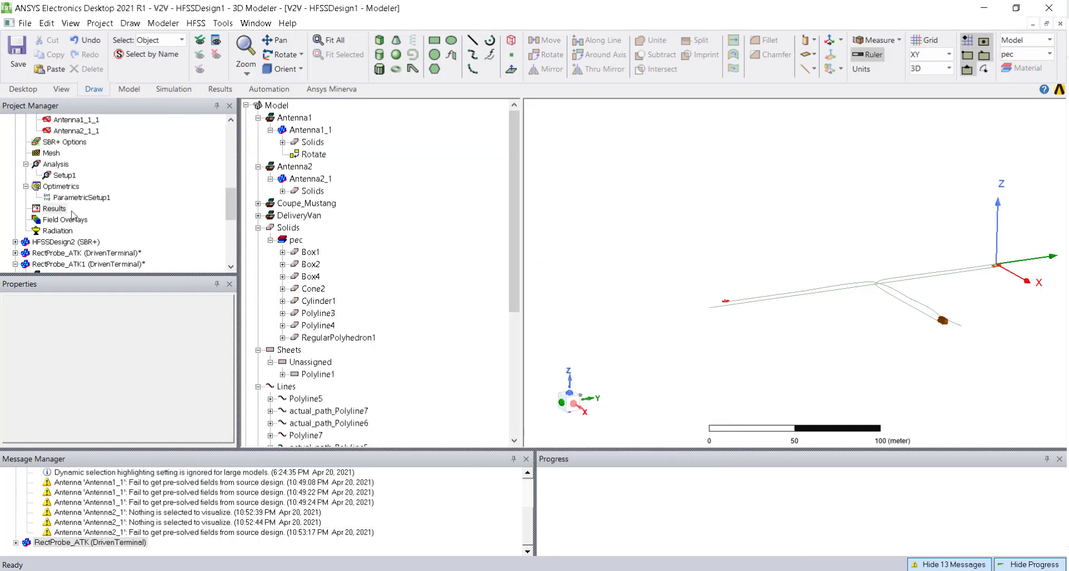
# - Run the analysis of the SBR+ solution setup Setup1
pyautogui.rightClick(59, 177)
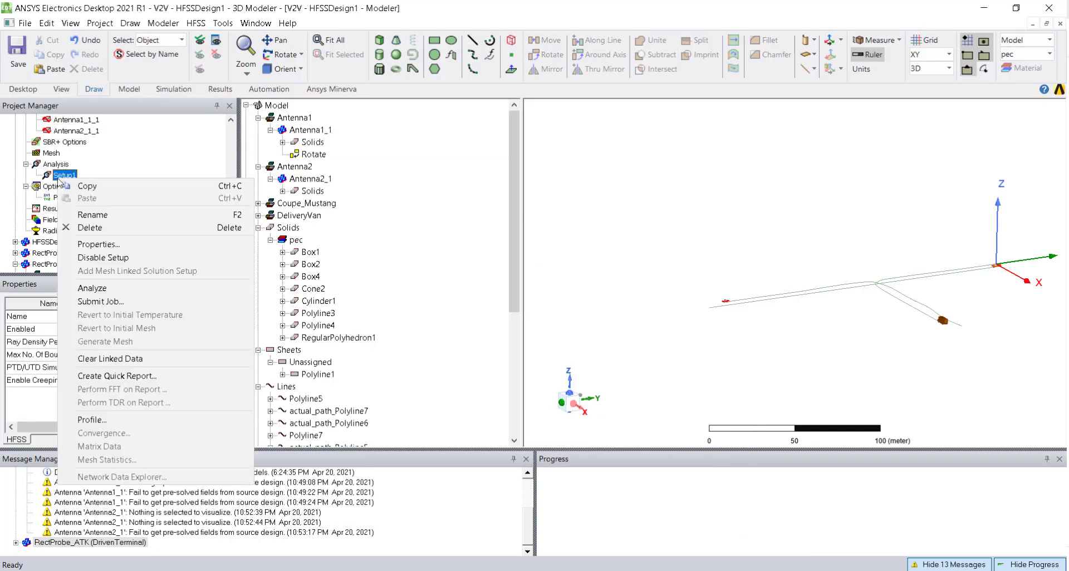
pyautogui.click(94, 288)
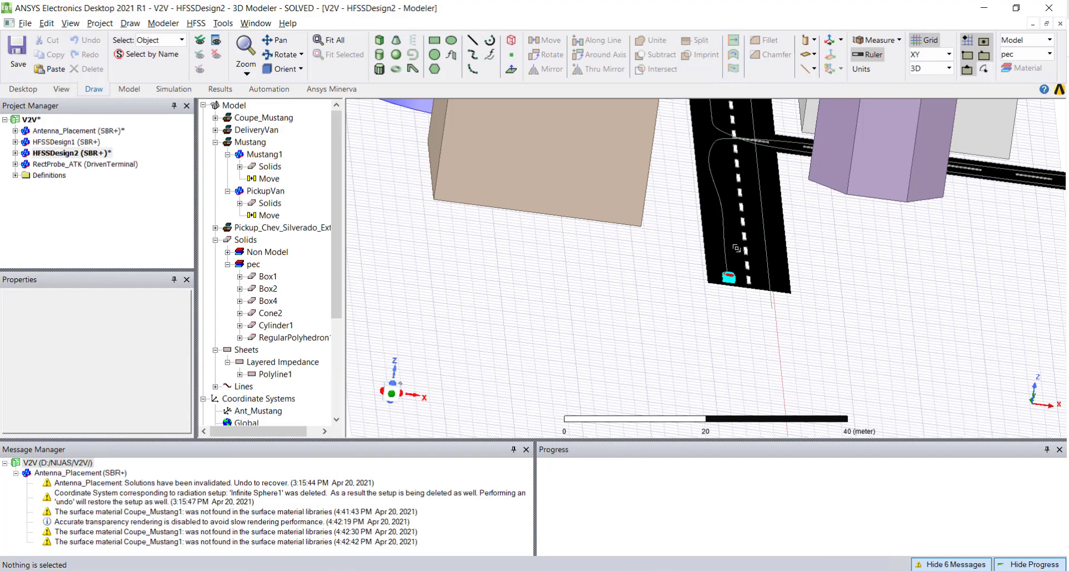
# - Inspect the Mustang1_1 antenna port on the car roof through the excitations of HFSSDesign2
pyautogui.scroll(3, 746, 312)
pyautogui.scroll(4, 594, 289)
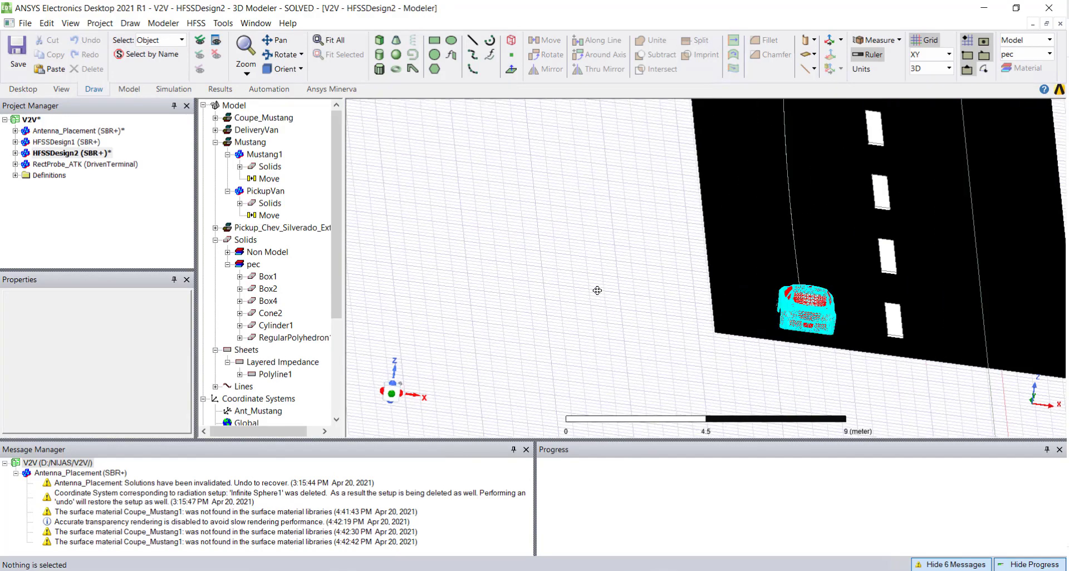
pyautogui.click(15, 153)
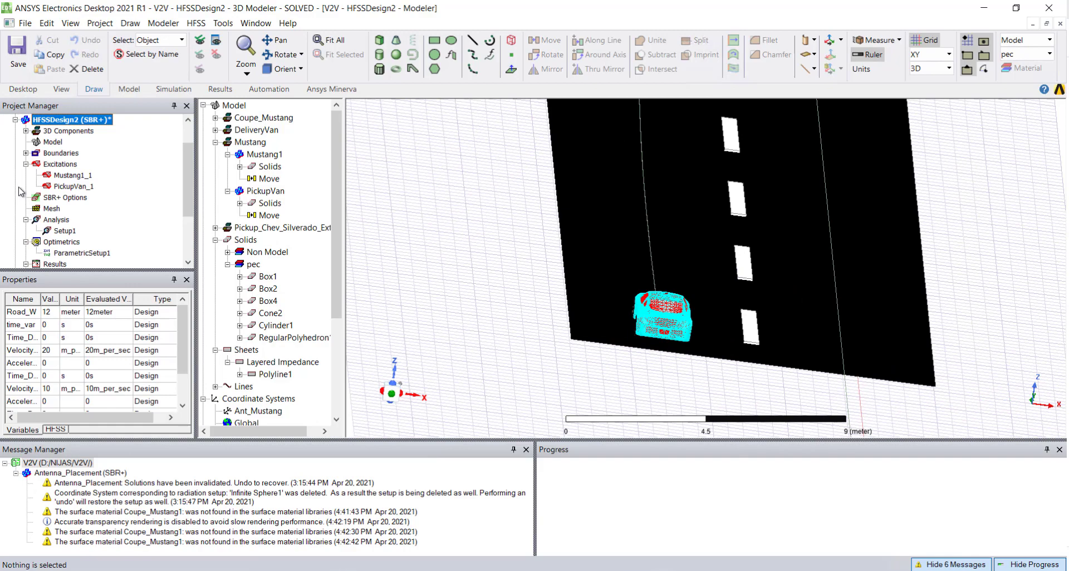
pyautogui.click(67, 176)
pyautogui.scroll(2, 670, 297)
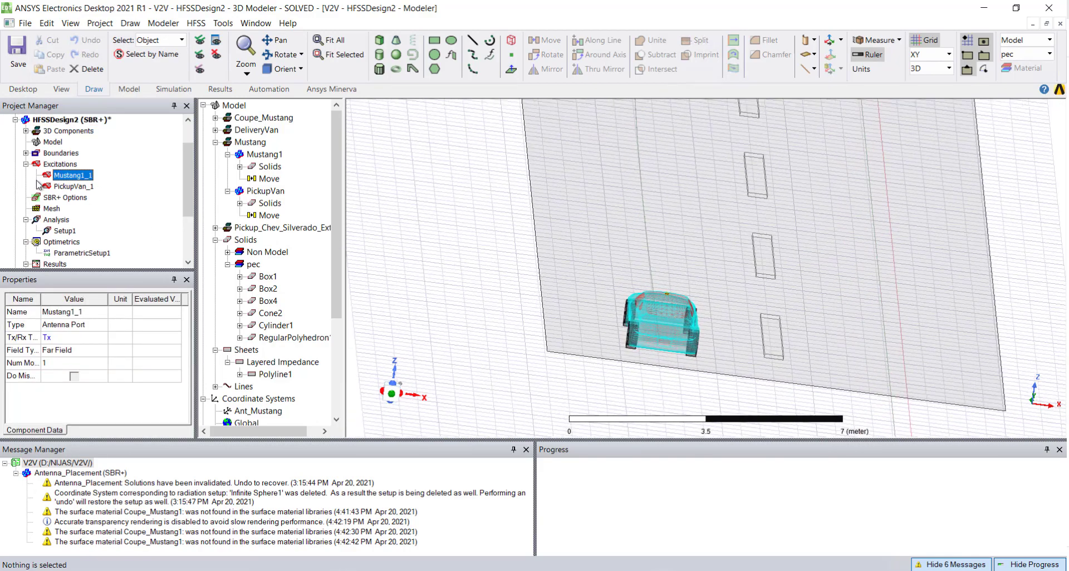
# - Create an SBR visual ray trace plot at 5.9 GHz with ray density .001 and 5 bounces, launching all rays from the Mustang1 antenna
pyautogui.rightClick(473, 270)
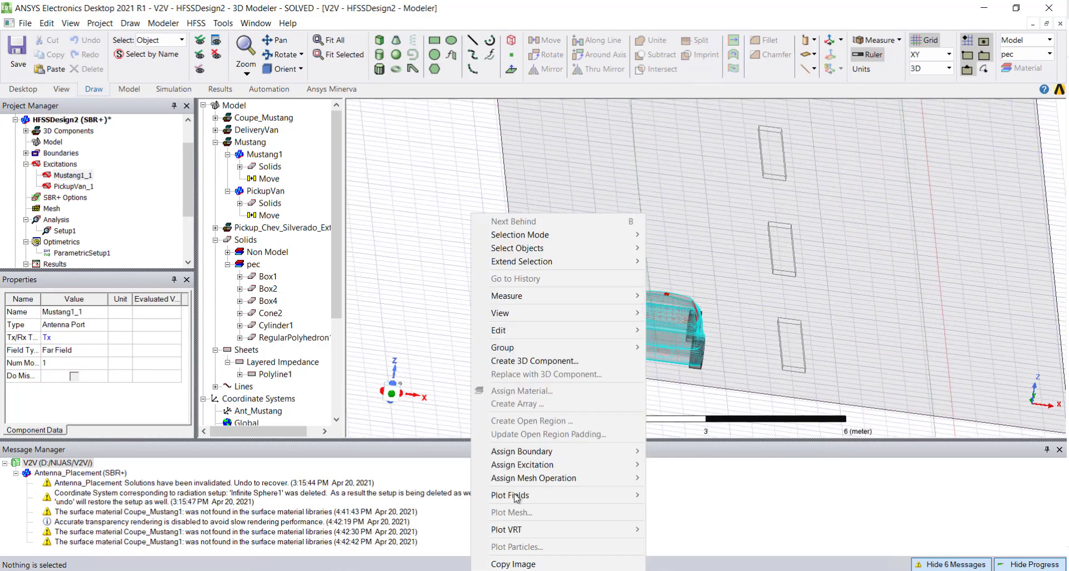
pyautogui.moveTo(629, 529)
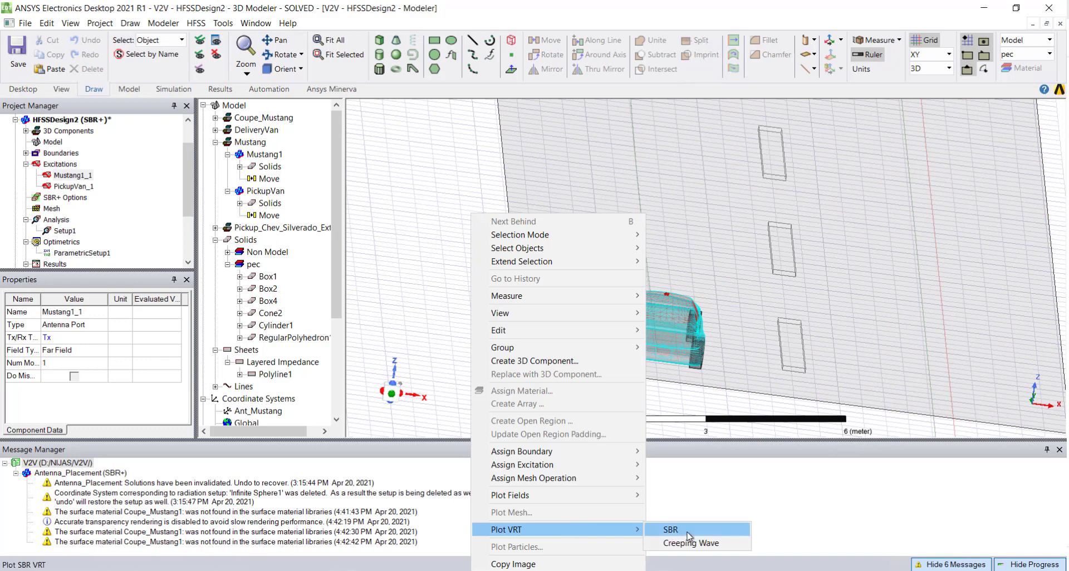
pyautogui.click(688, 533)
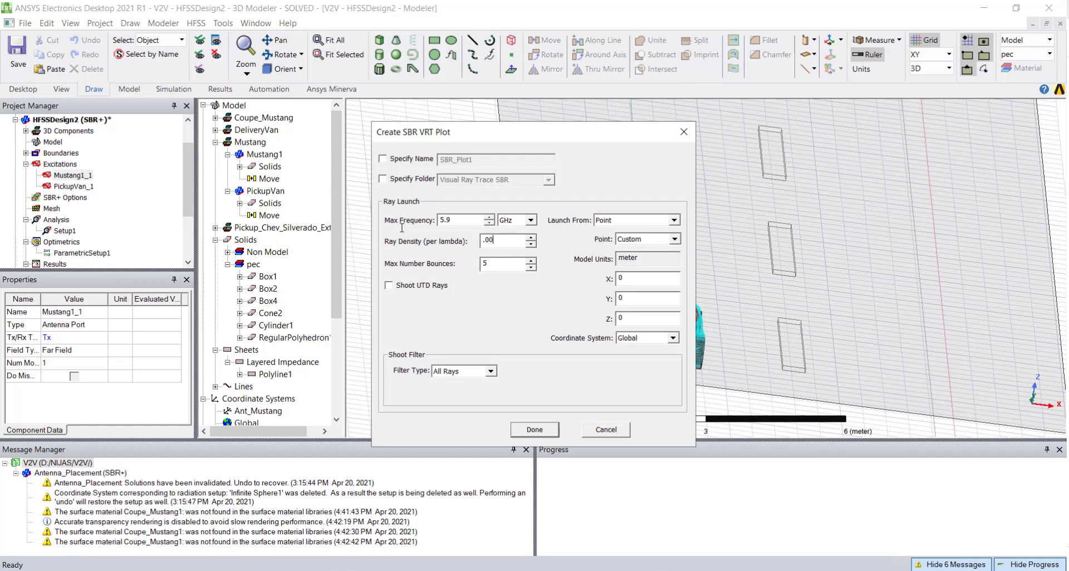
pyautogui.click(674, 221)
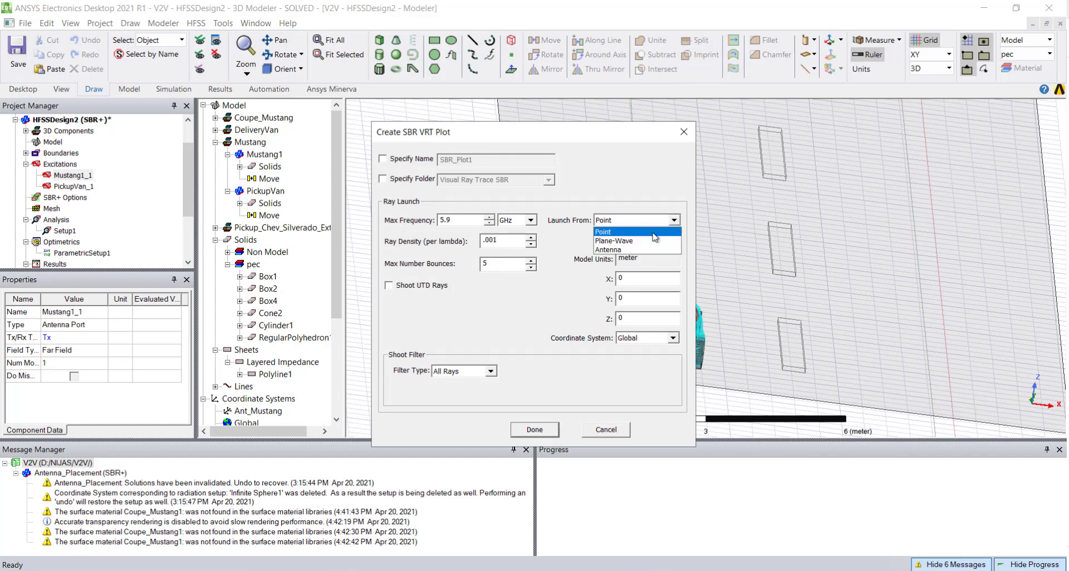
pyautogui.click(627, 250)
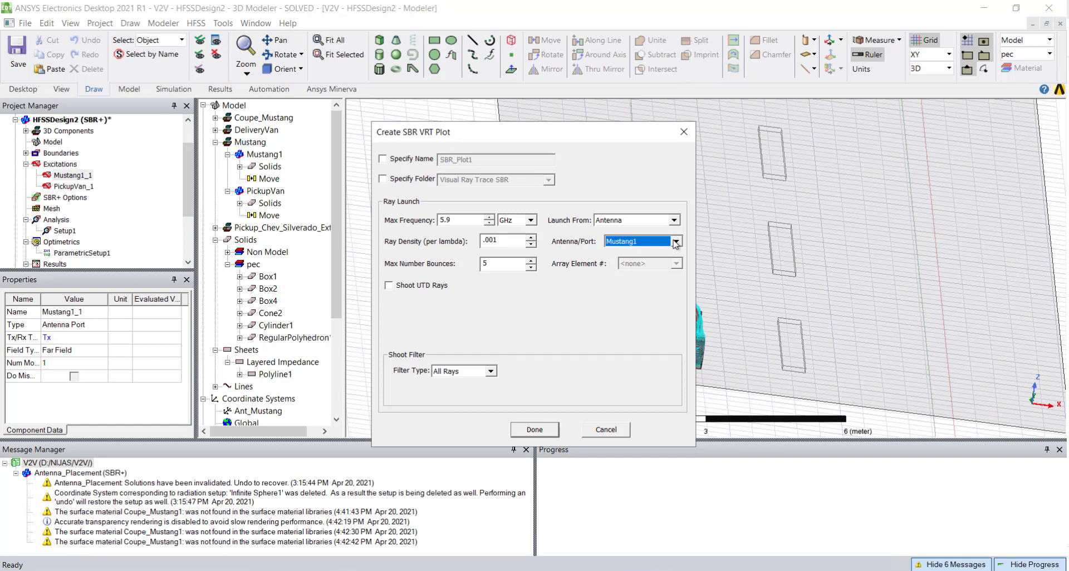
pyautogui.click(675, 242)
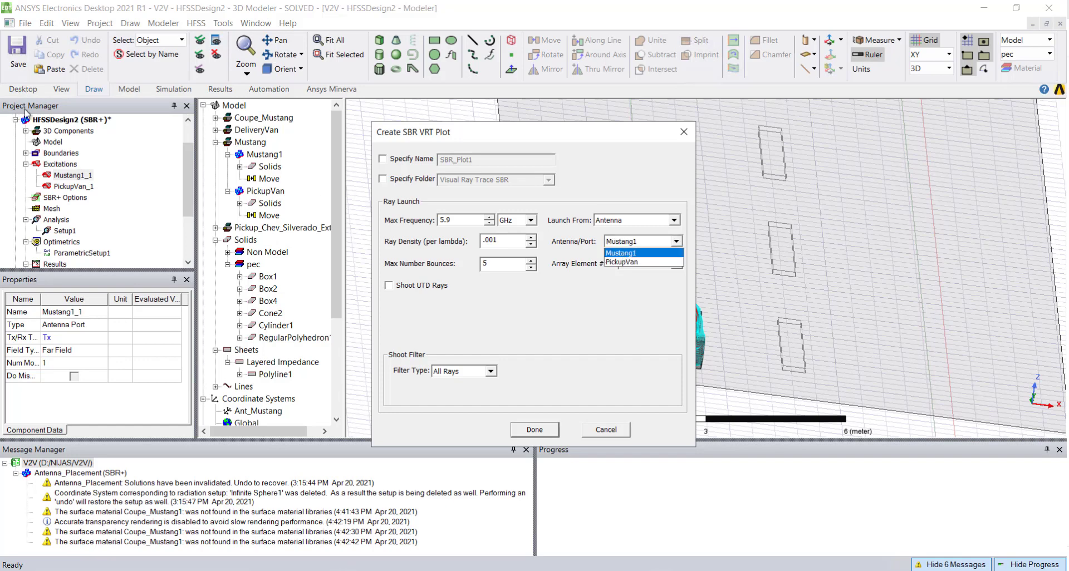
pyautogui.click(638, 255)
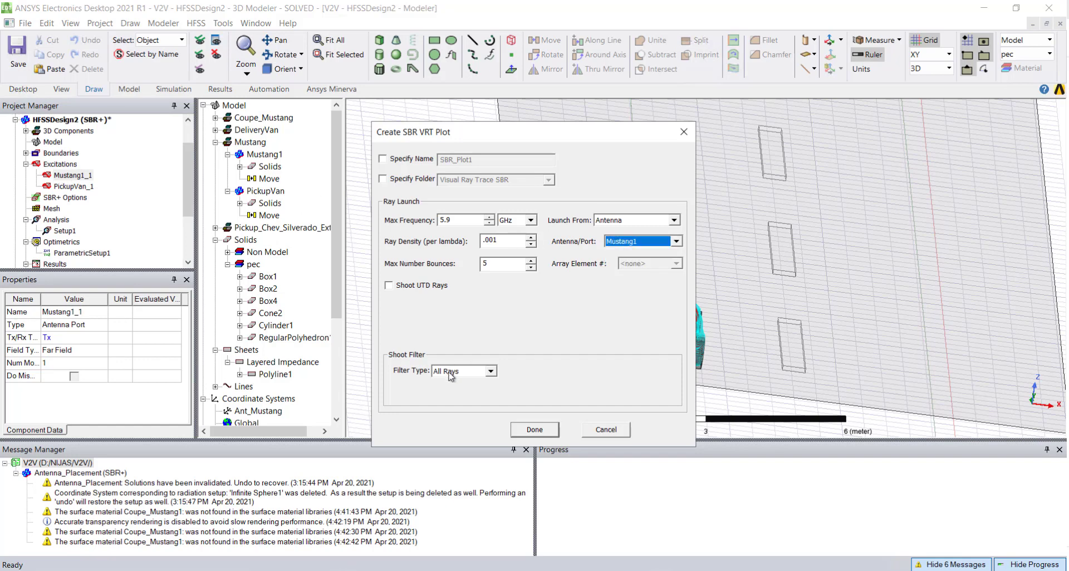
pyautogui.click(533, 430)
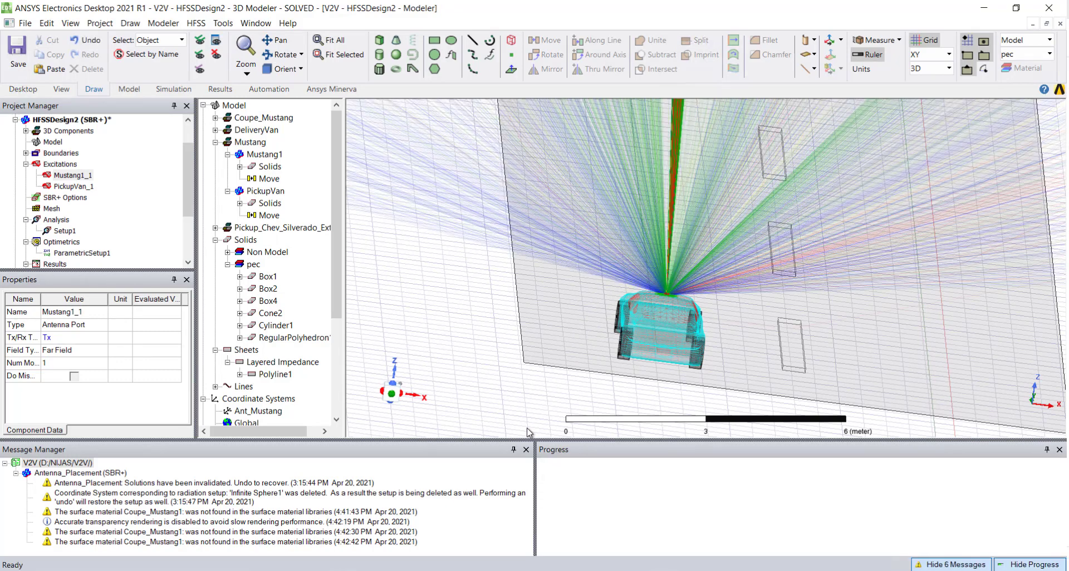
pyautogui.scroll(-6, 690, 351)
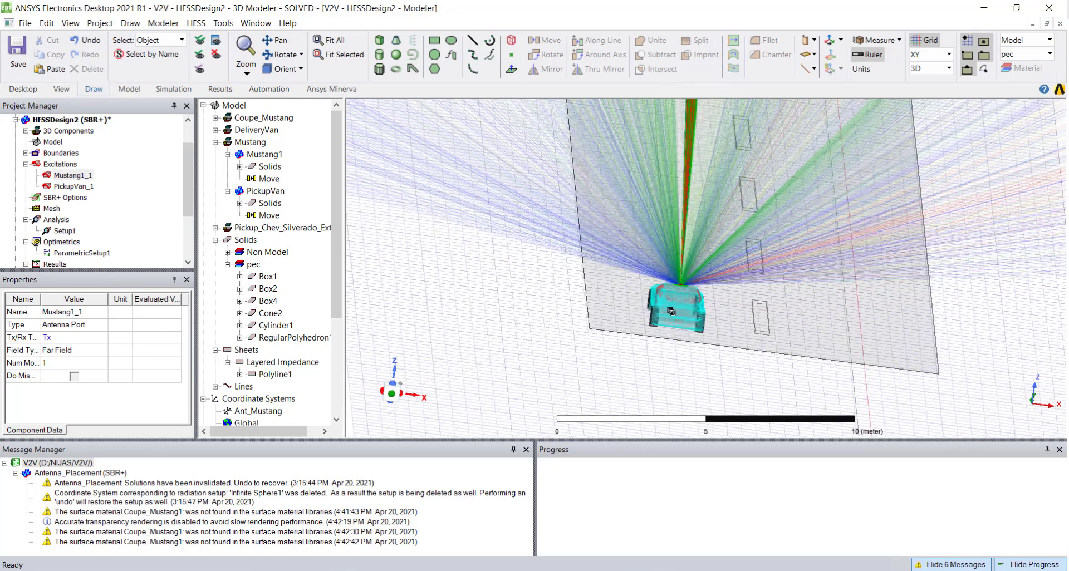
pyautogui.scroll(-2, 639, 342)
pyautogui.moveTo(639, 342); pyautogui.dragTo(634, 284, button='middle')
pyautogui.keyDown('alt'); pyautogui.moveTo(634, 285); pyautogui.dragTo(573, 331); pyautogui.keyUp('alt')
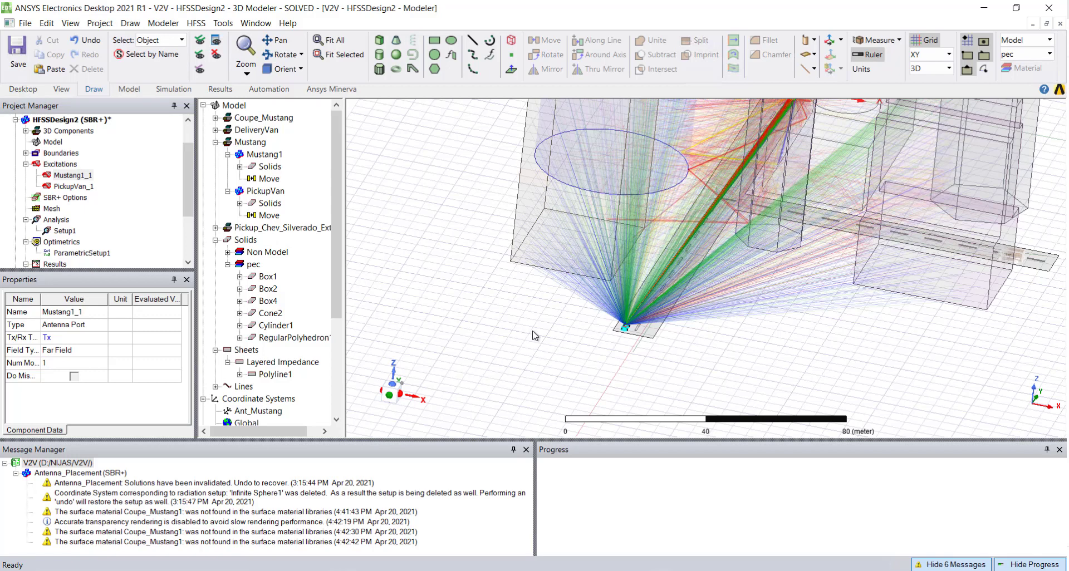
pyautogui.click(548, 337)
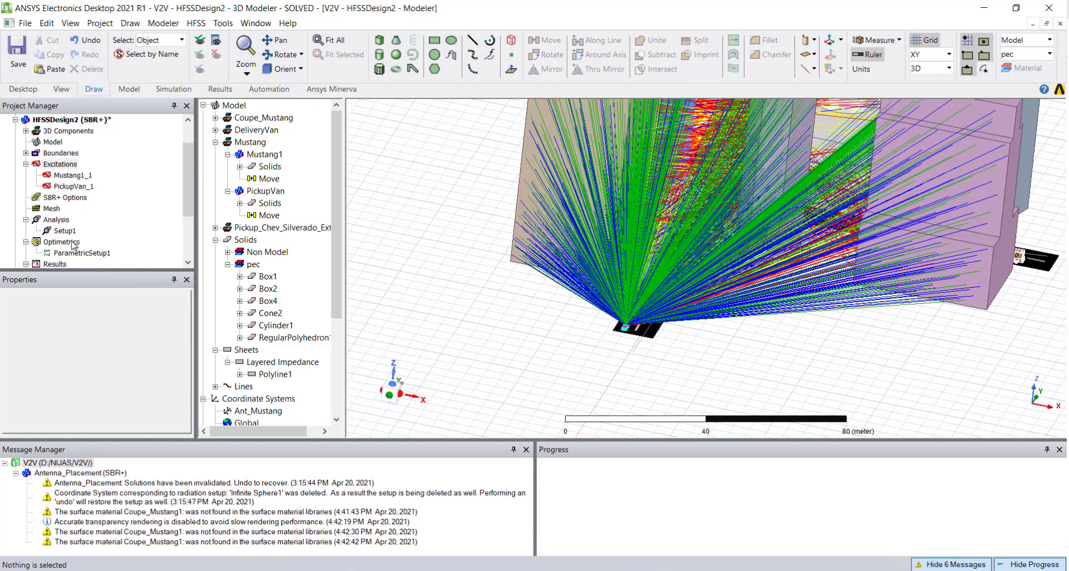
# - Color the rays of the Visual Ray Trace SBR overlay by Bounce Number
pyautogui.scroll(-3, 114, 225)
pyautogui.click(115, 209)
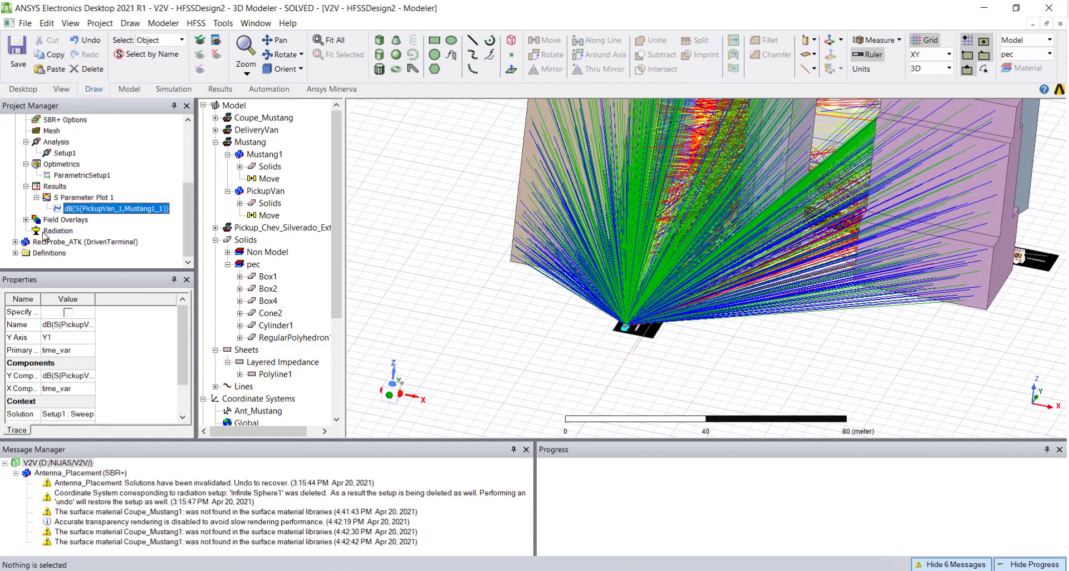
pyautogui.click(26, 219)
pyautogui.click(40, 231)
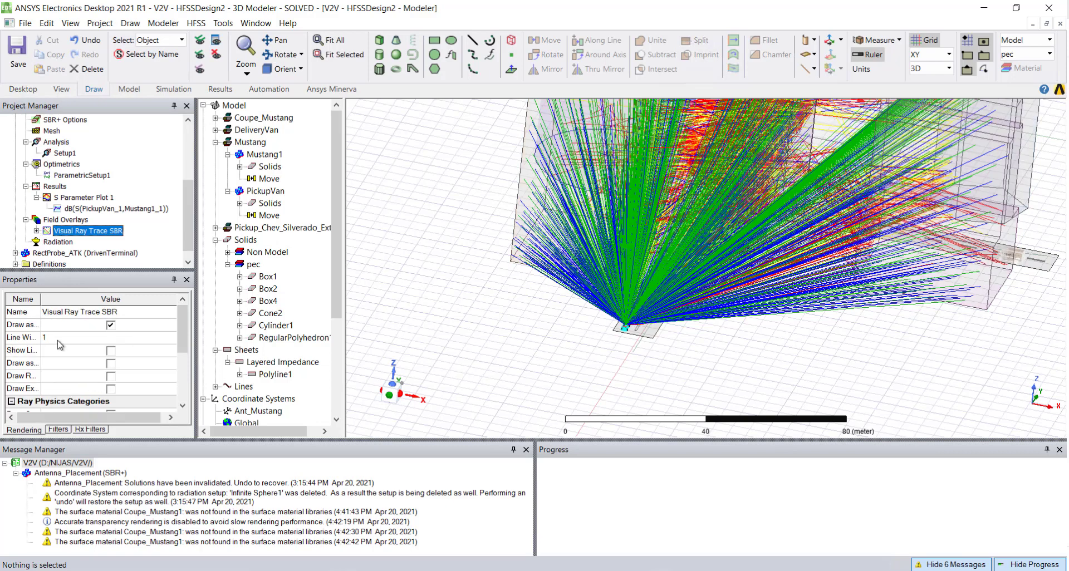
pyautogui.moveTo(74, 304); pyautogui.dragTo(79, 303)
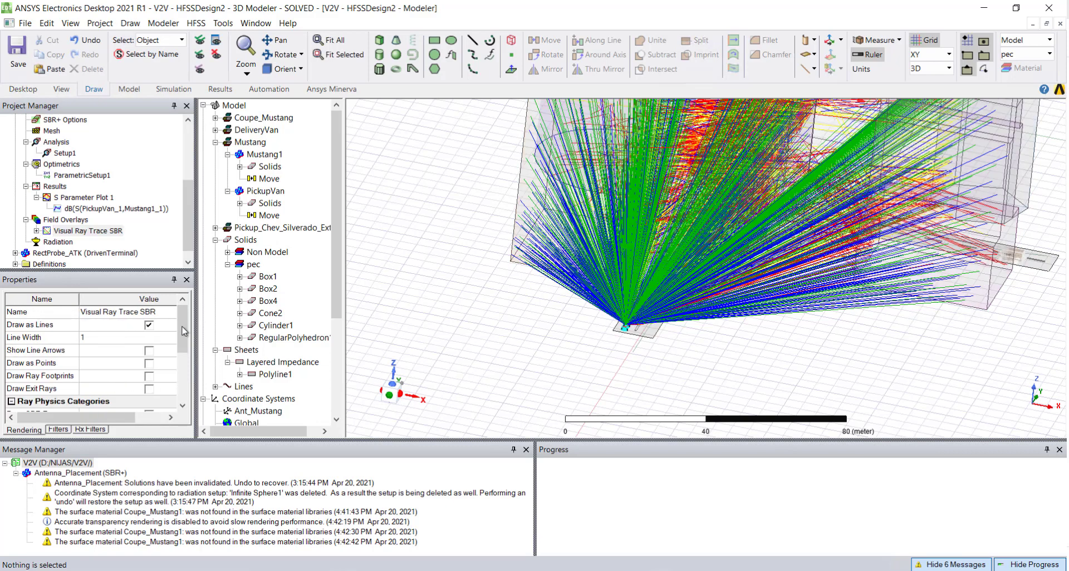
pyautogui.moveTo(183, 333); pyautogui.dragTo(182, 388)
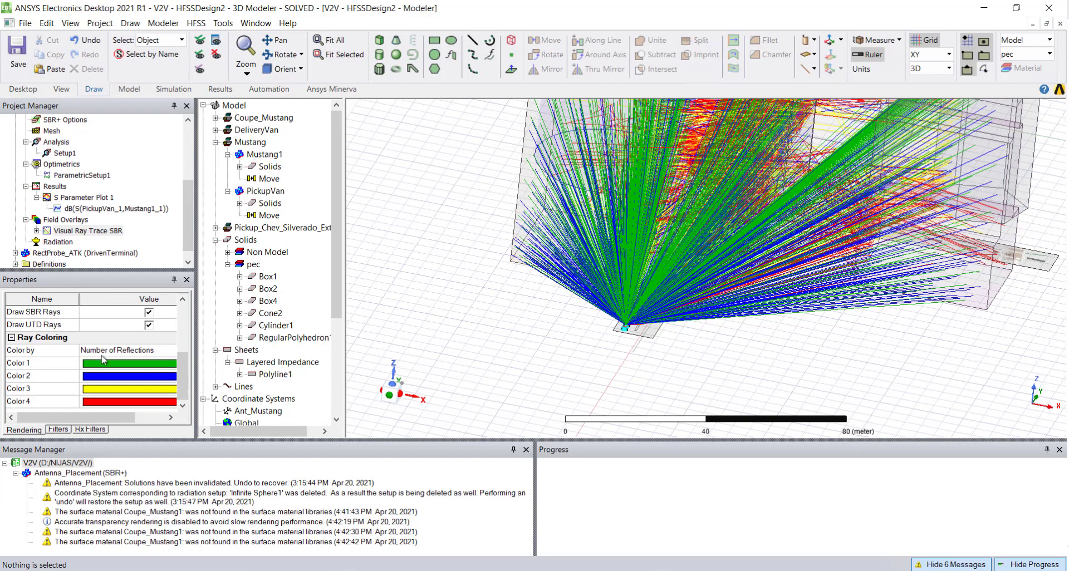
pyautogui.click(121, 355)
pyautogui.click(116, 393)
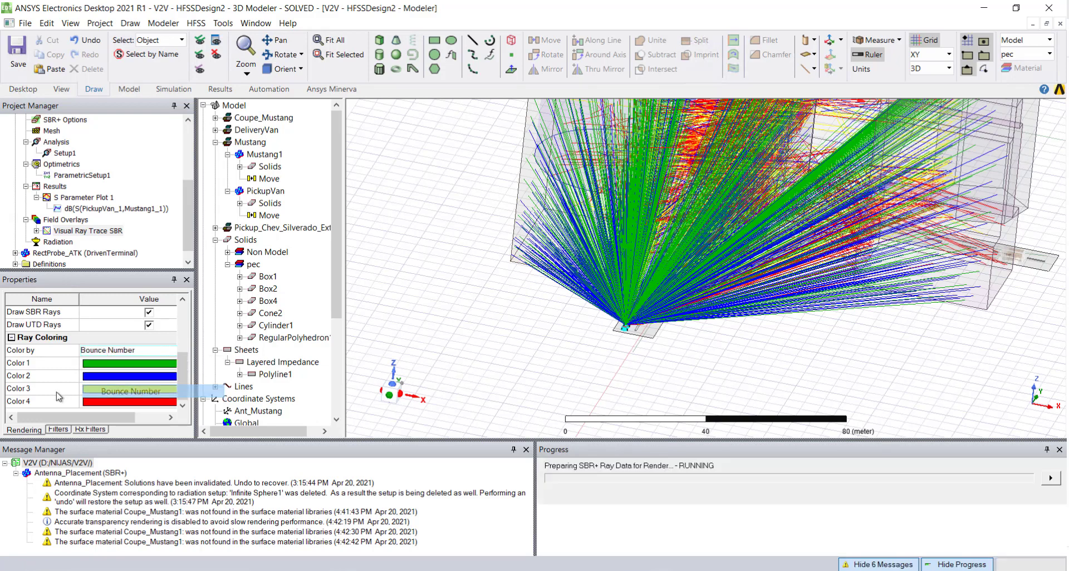
# - Enable the Number of Bounces filter for individual ray bounces and set the maximum bounces to 2
pyautogui.click(58, 430)
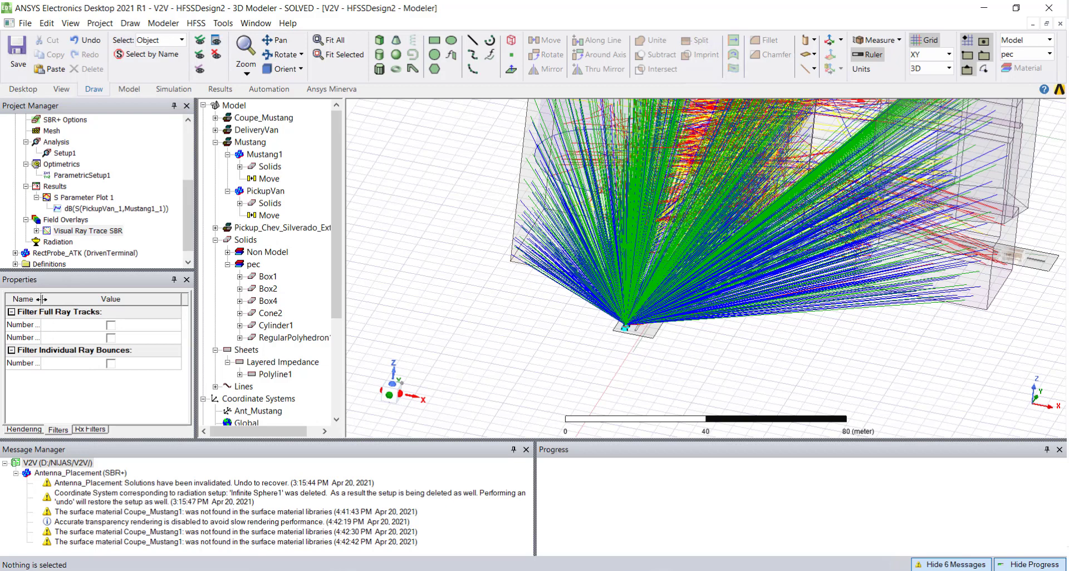
pyautogui.moveTo(70, 301); pyautogui.dragTo(73, 300)
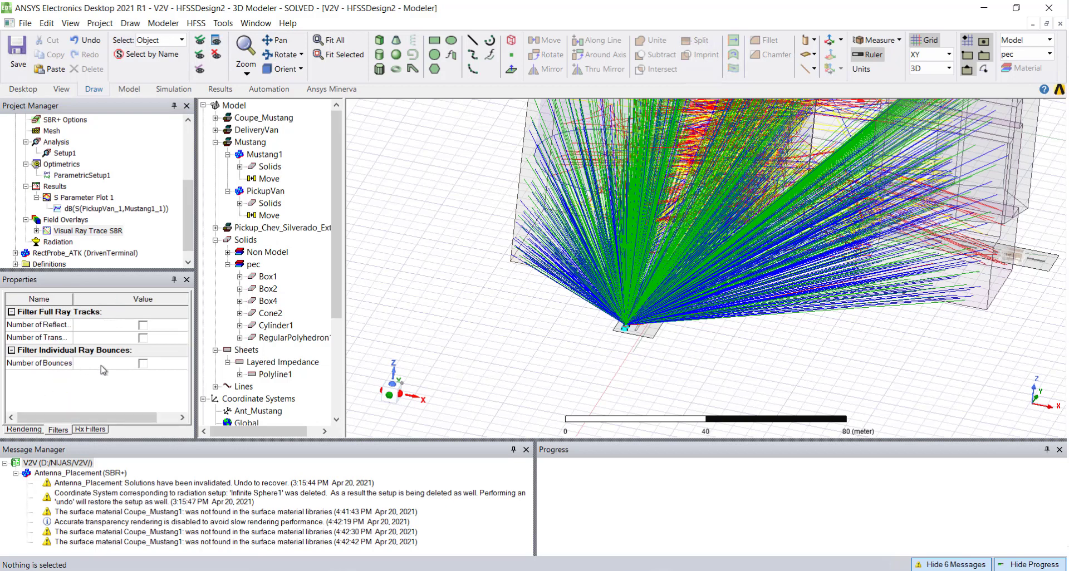
pyautogui.click(142, 363)
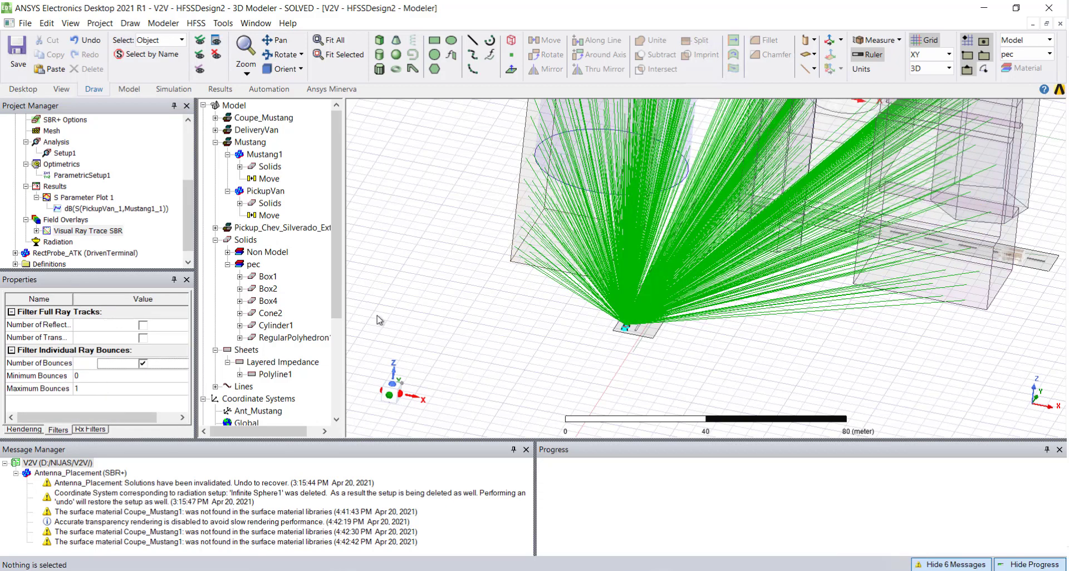
pyautogui.scroll(-5, 638, 327)
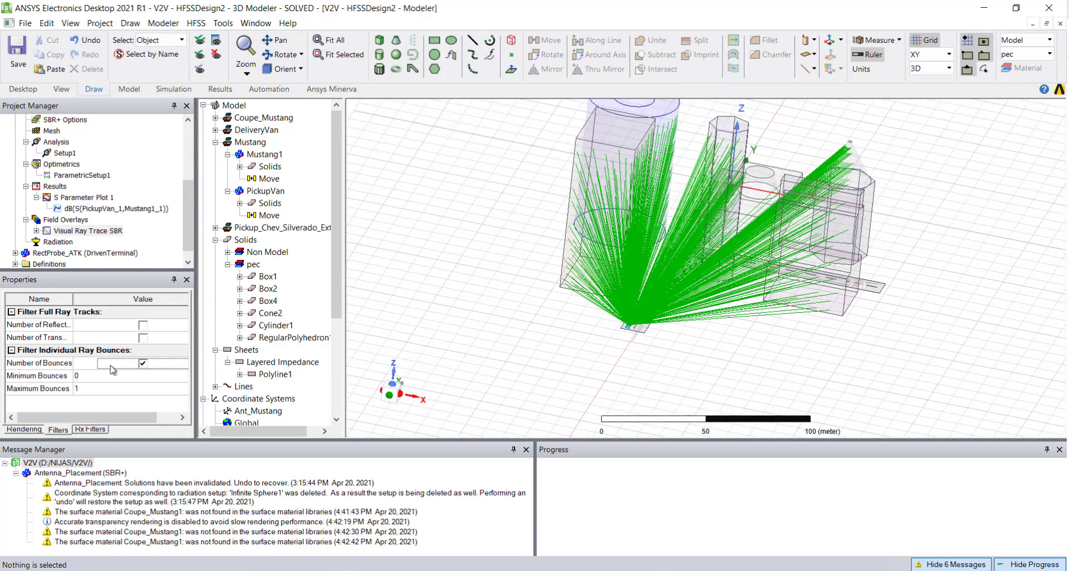
pyautogui.click(89, 390)
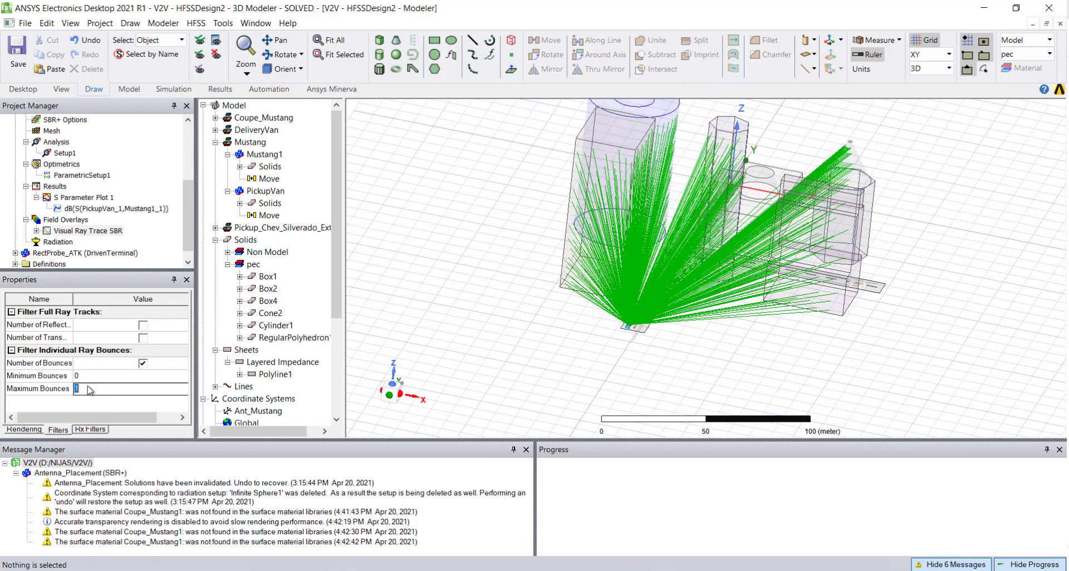
pyautogui.write('2')
pyautogui.press('Return')
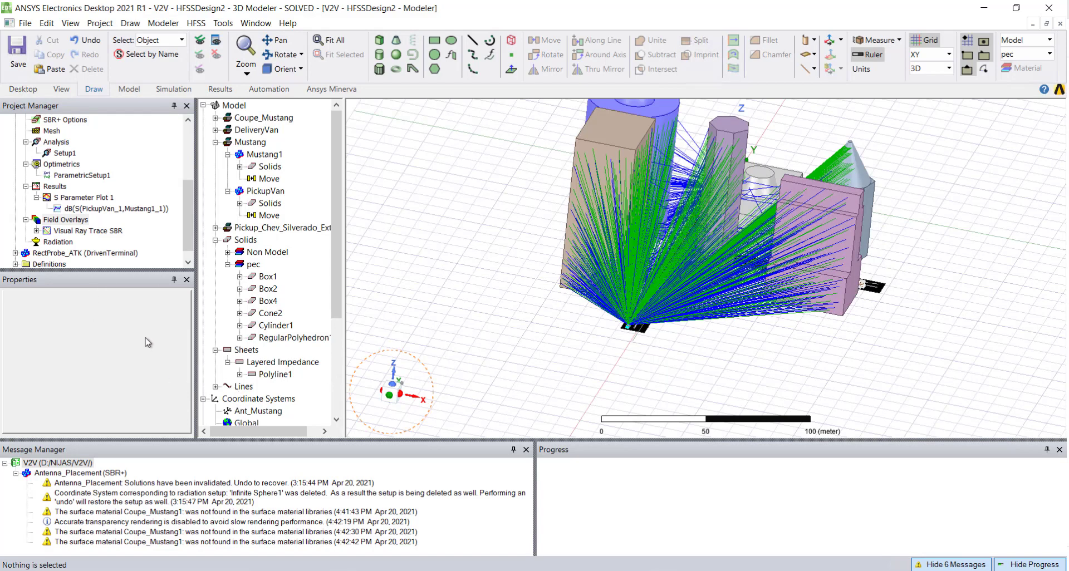
# - Set the ray trace filter to a maximum of 3 and a minimum of 2 bounces
pyautogui.click(83, 231)
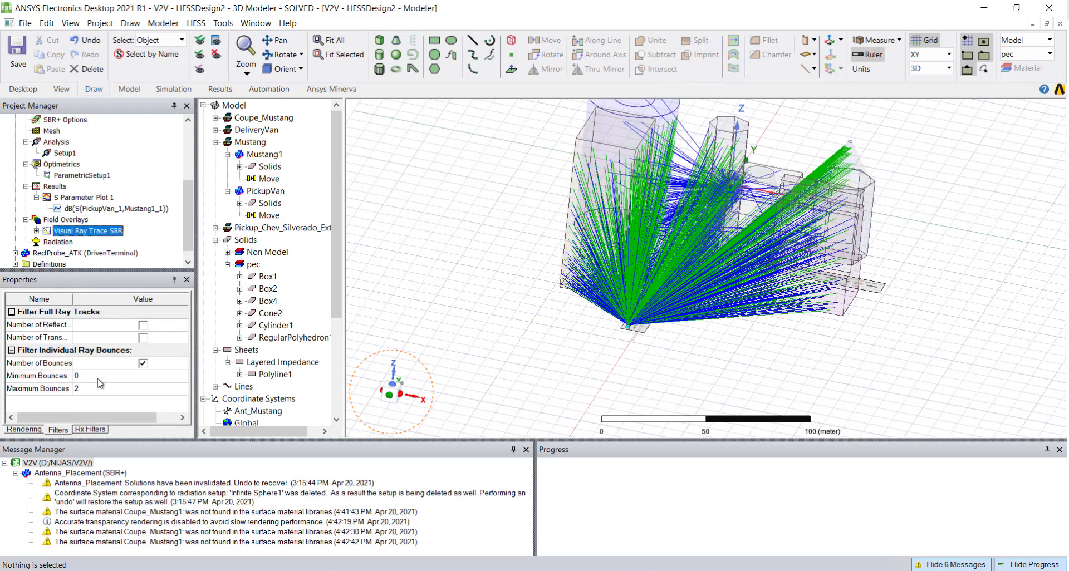
pyautogui.click(99, 392)
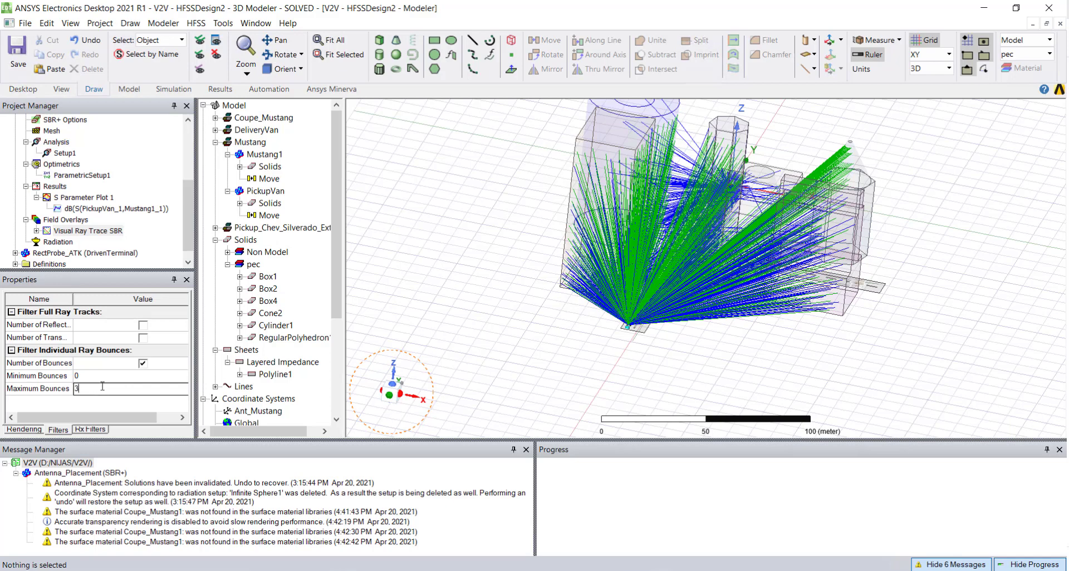
pyautogui.click(456, 323)
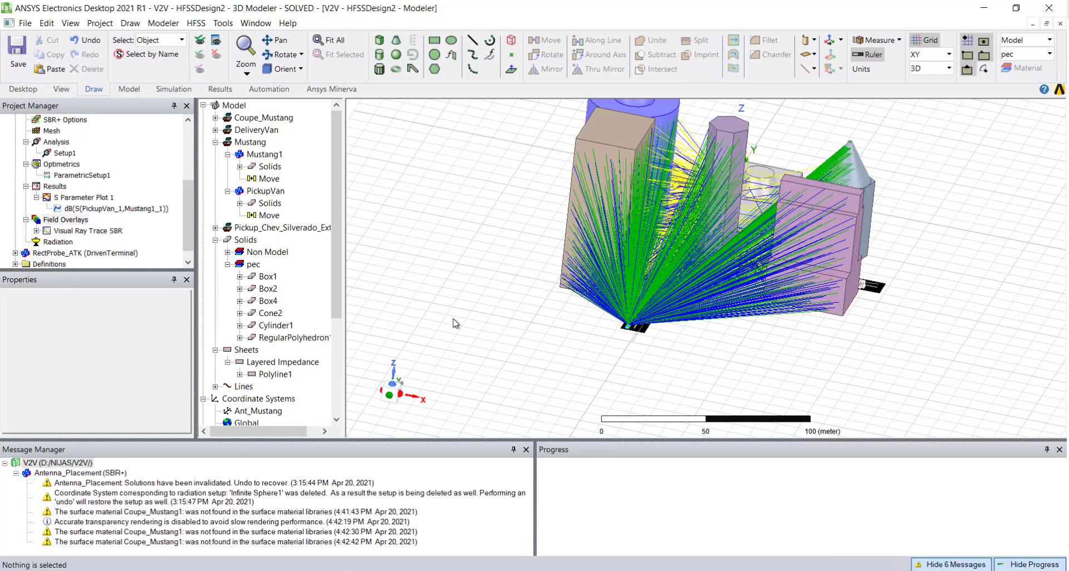
pyautogui.click(58, 232)
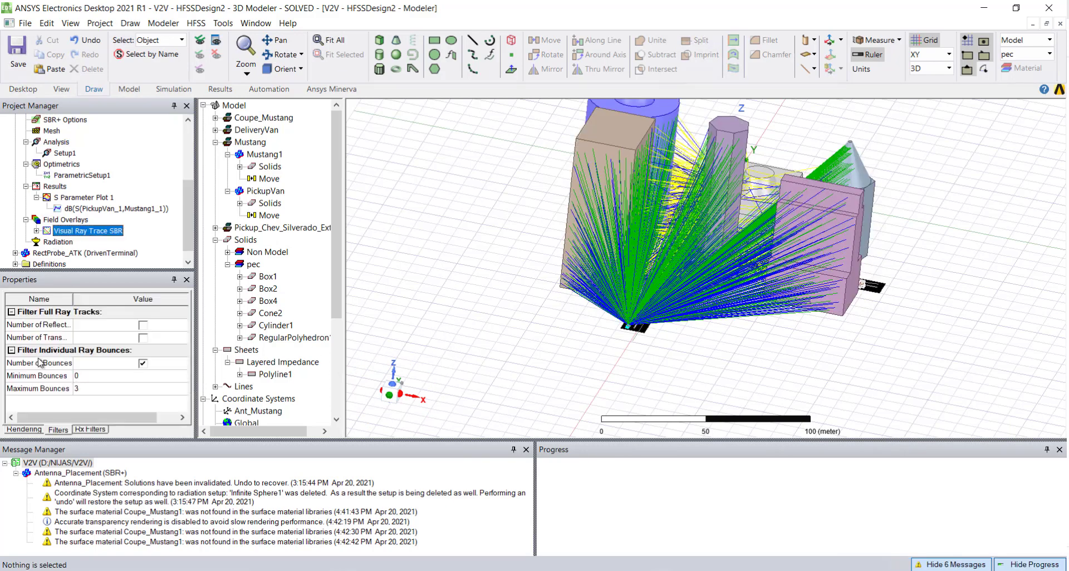
pyautogui.click(89, 377)
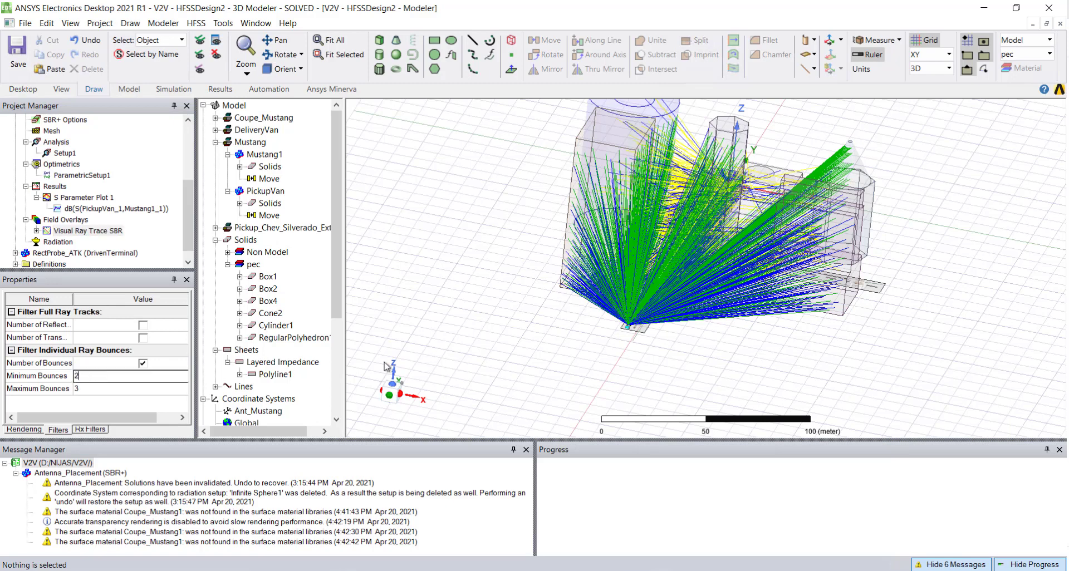
pyautogui.click(507, 347)
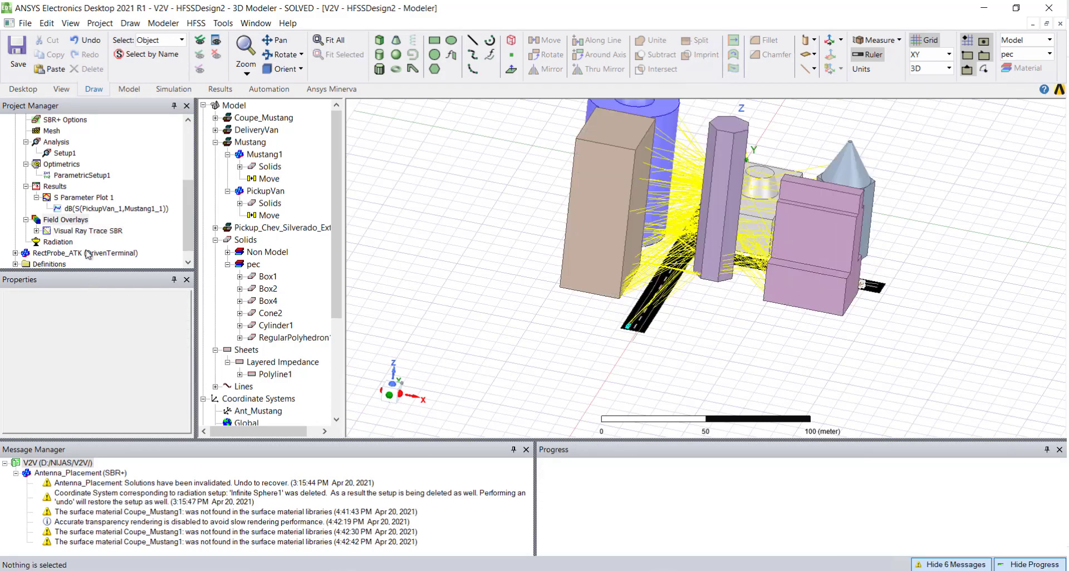
# - Turn off the Number of Bounces filter of the Visual Ray Trace SBR overlay
pyautogui.click(66, 232)
pyautogui.click(100, 378)
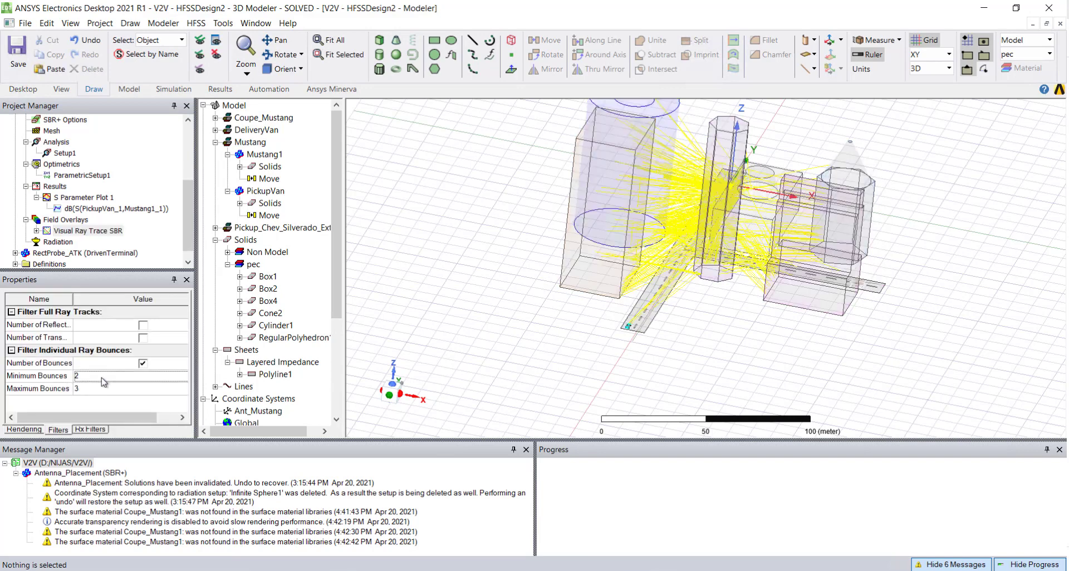
pyautogui.click(143, 363)
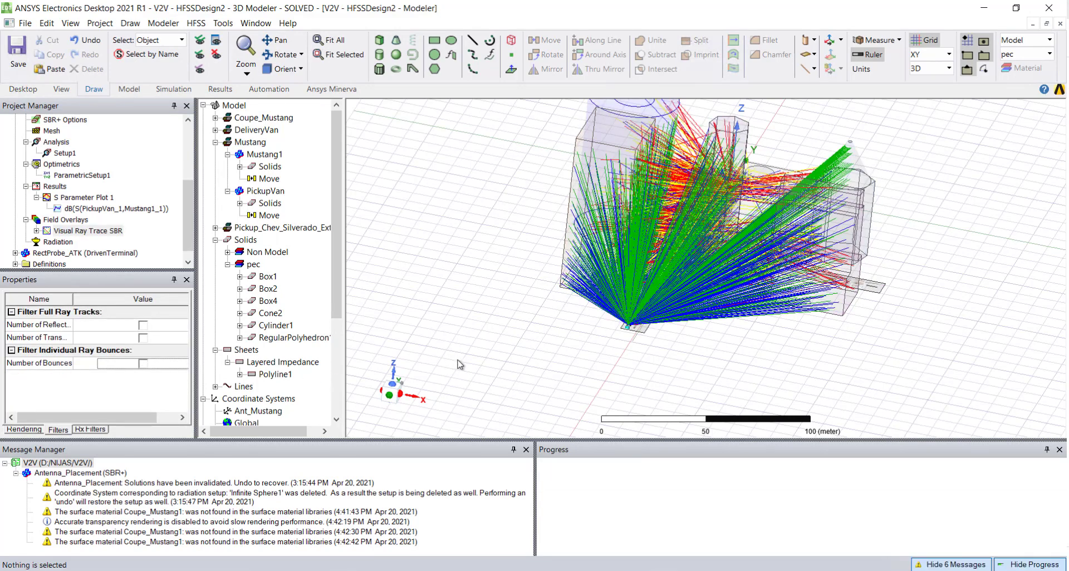
# - Hide the SBR_Plot1 ray plot under the Visual Ray Trace SBR overlay
pyautogui.rightClick(84, 232)
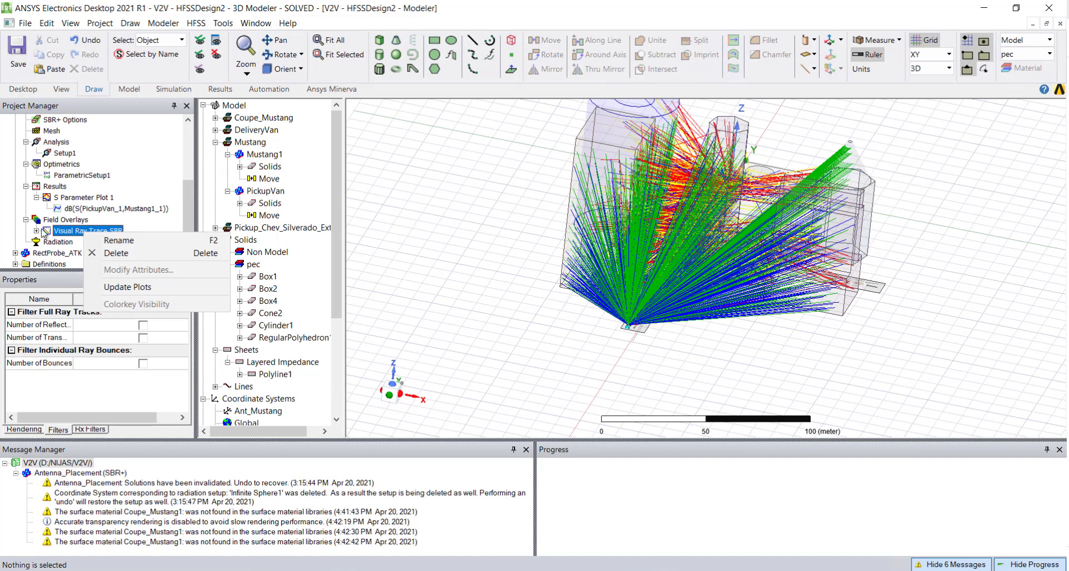
pyautogui.click(36, 231)
pyautogui.click(37, 230)
pyautogui.click(79, 242)
pyautogui.rightClick(79, 241)
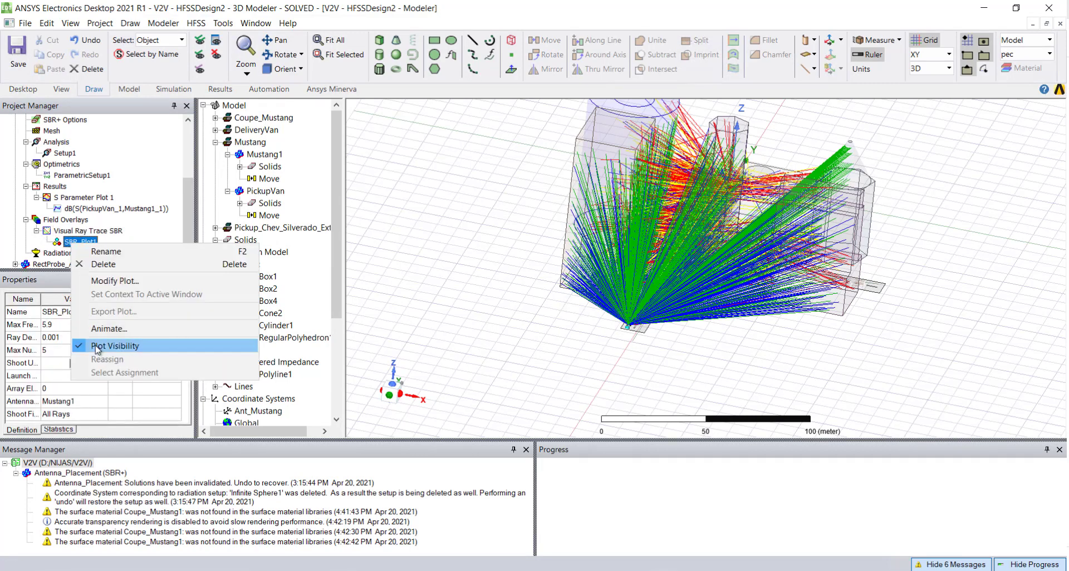
pyautogui.click(110, 343)
# - Turn off the rendering of facets for faceted objects, checking the display on the red car at the road's end
pyautogui.scroll(5, 629, 362)
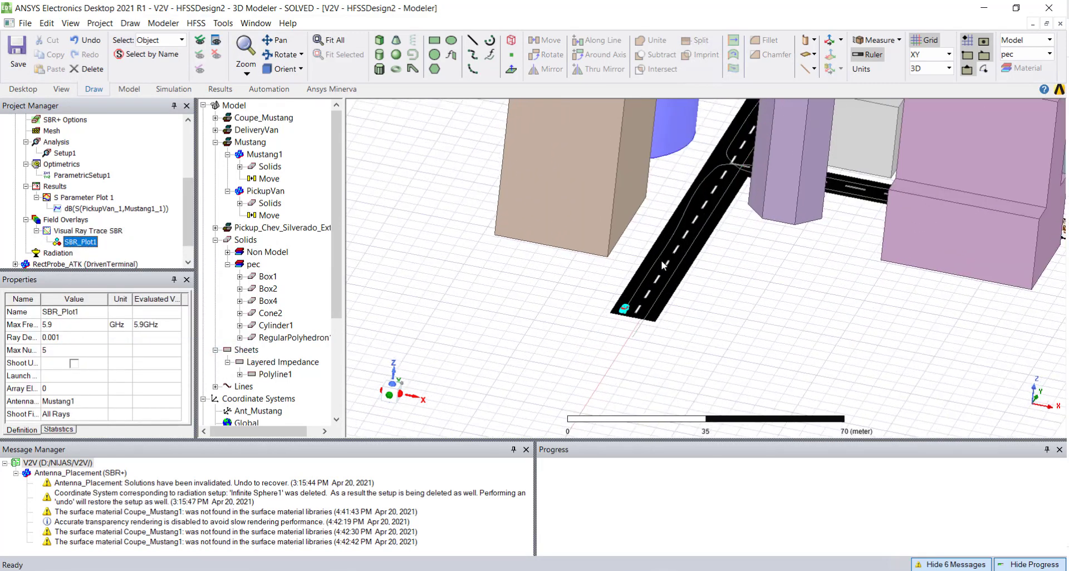
pyautogui.scroll(4, 612, 318)
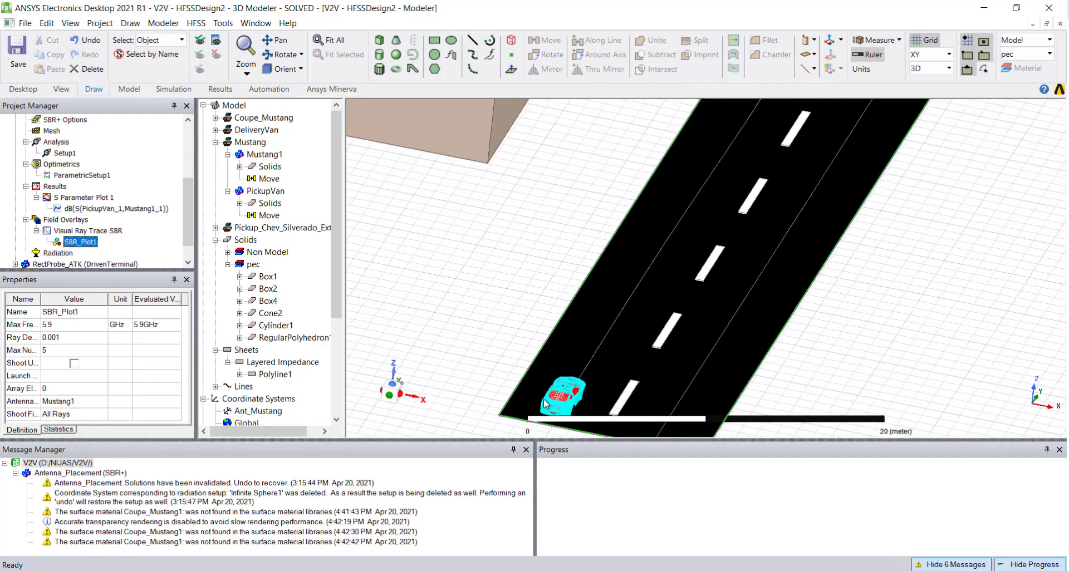
pyautogui.scroll(5, 611, 312)
pyautogui.keyDown('shift'); pyautogui.moveTo(612, 295); pyautogui.dragTo(716, 155); pyautogui.keyUp('shift')
pyautogui.scroll(3, 703, 279)
pyautogui.keyDown('shift'); pyautogui.moveTo(600, 312); pyautogui.dragTo(703, 105); pyautogui.keyUp('shift')
pyautogui.keyDown('shift'); pyautogui.moveTo(480, 423); pyautogui.dragTo(567, 257); pyautogui.keyUp('shift')
pyautogui.keyDown('shift'); pyautogui.moveTo(510, 349); pyautogui.dragTo(559, 399); pyautogui.keyUp('shift')
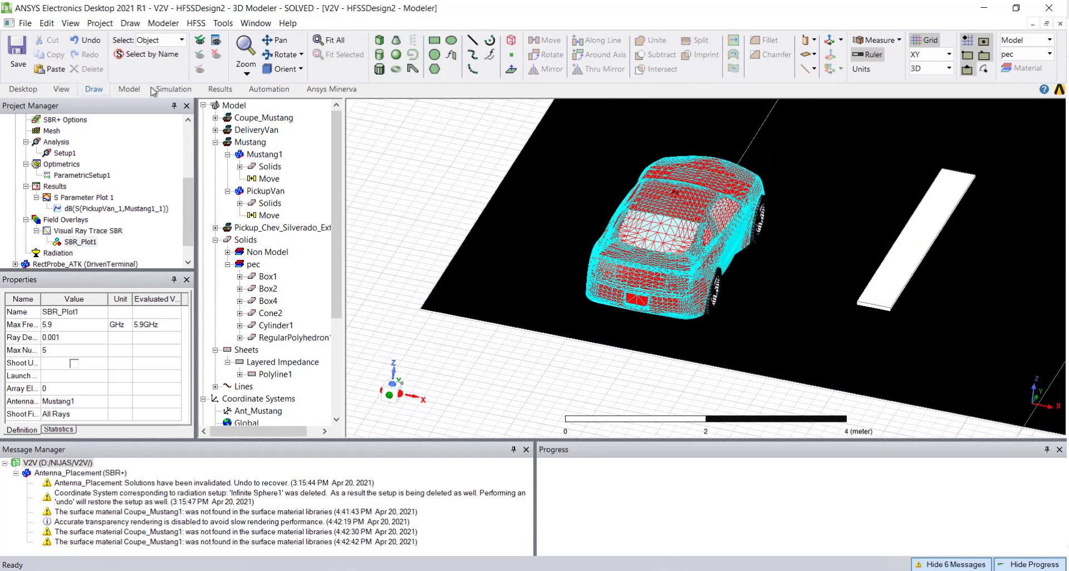
pyautogui.click(69, 23)
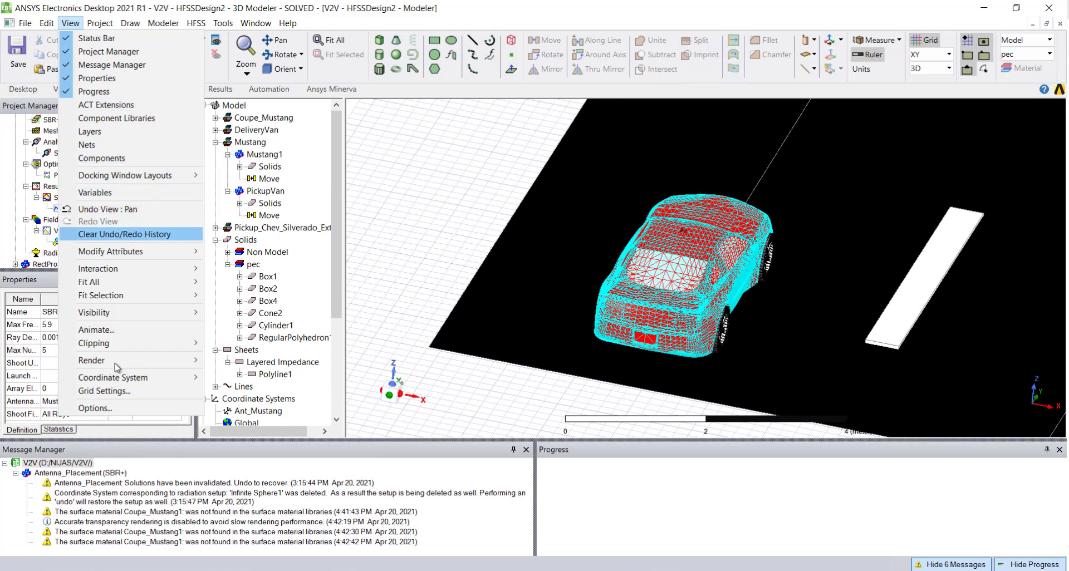
pyautogui.moveTo(139, 361)
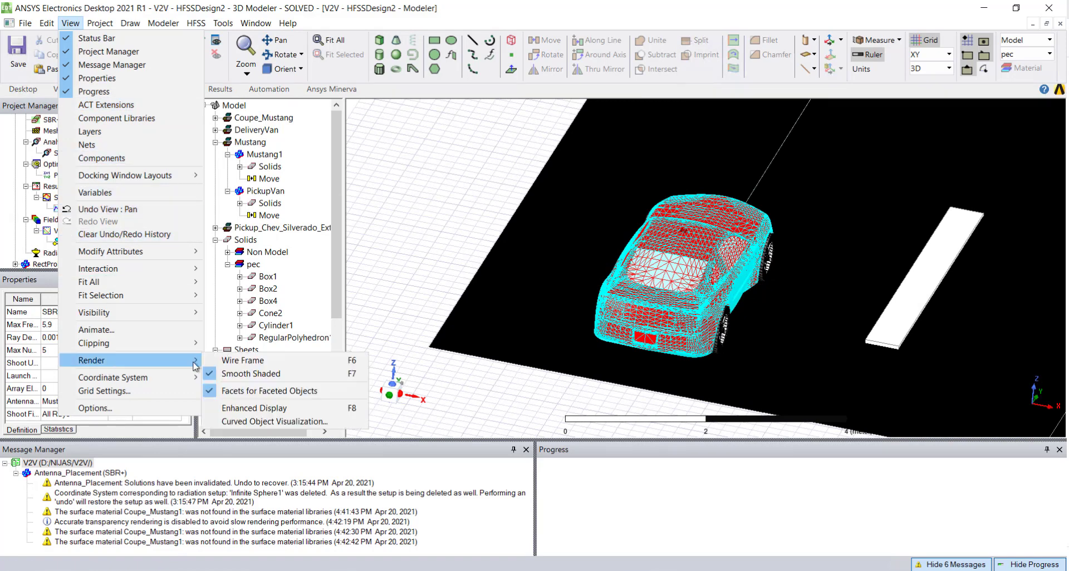
pyautogui.click(235, 376)
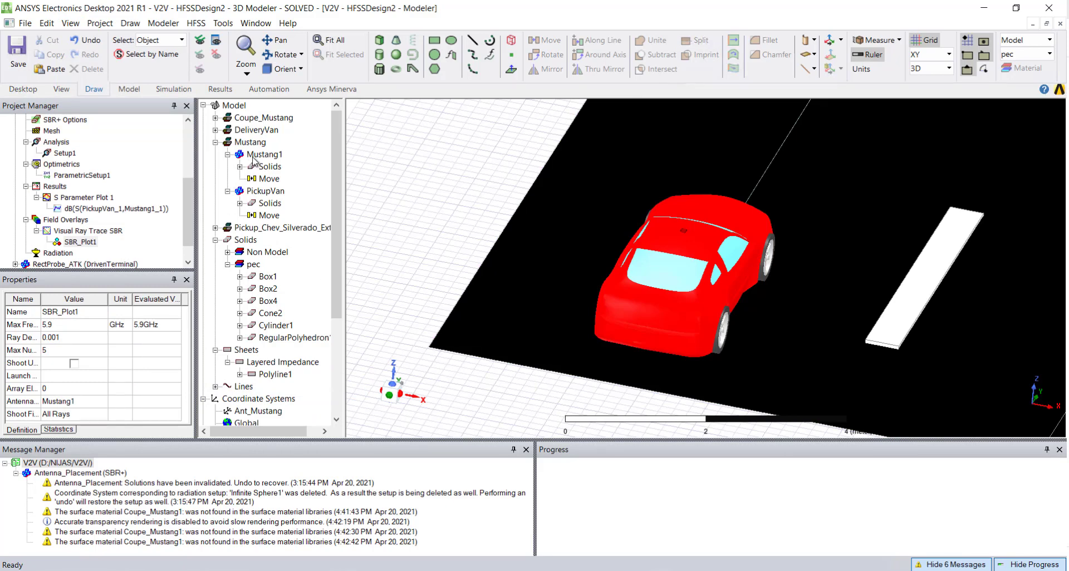
# - Change the color of the car's Road6 body sheet to green
pyautogui.click(599, 297)
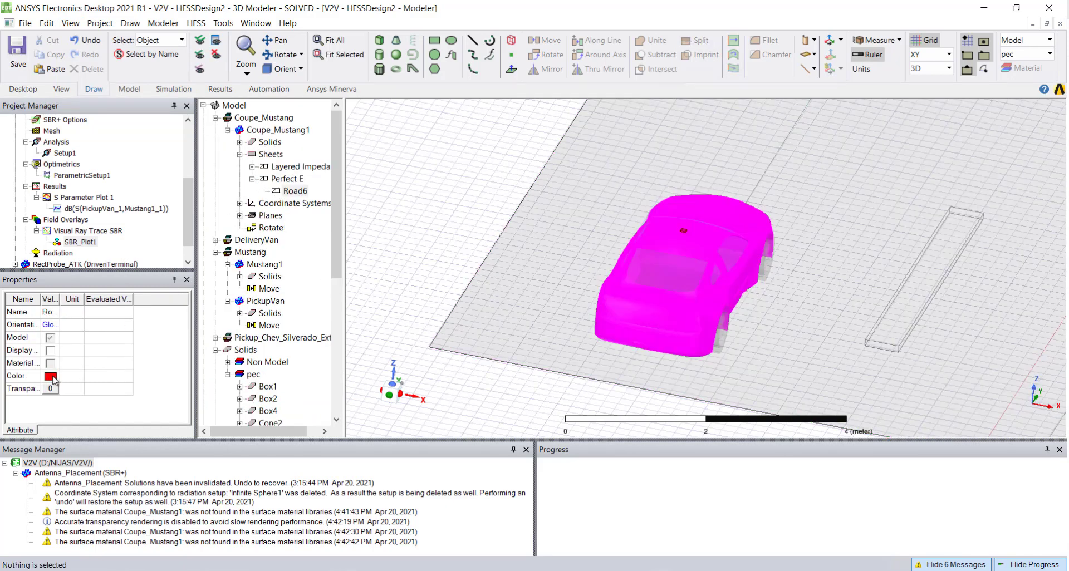
pyautogui.click(50, 376)
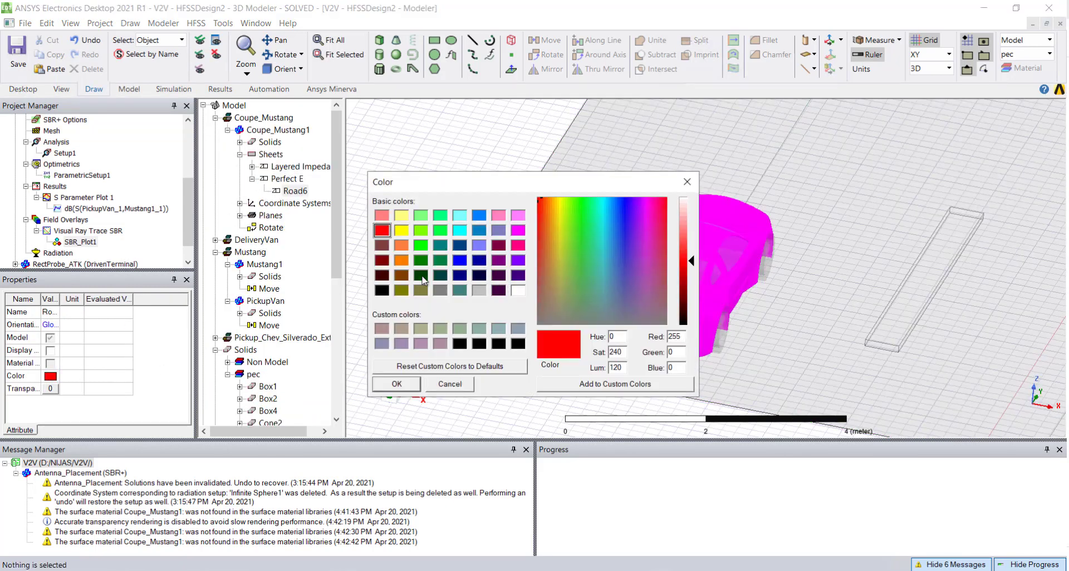
pyautogui.click(421, 276)
pyautogui.click(396, 384)
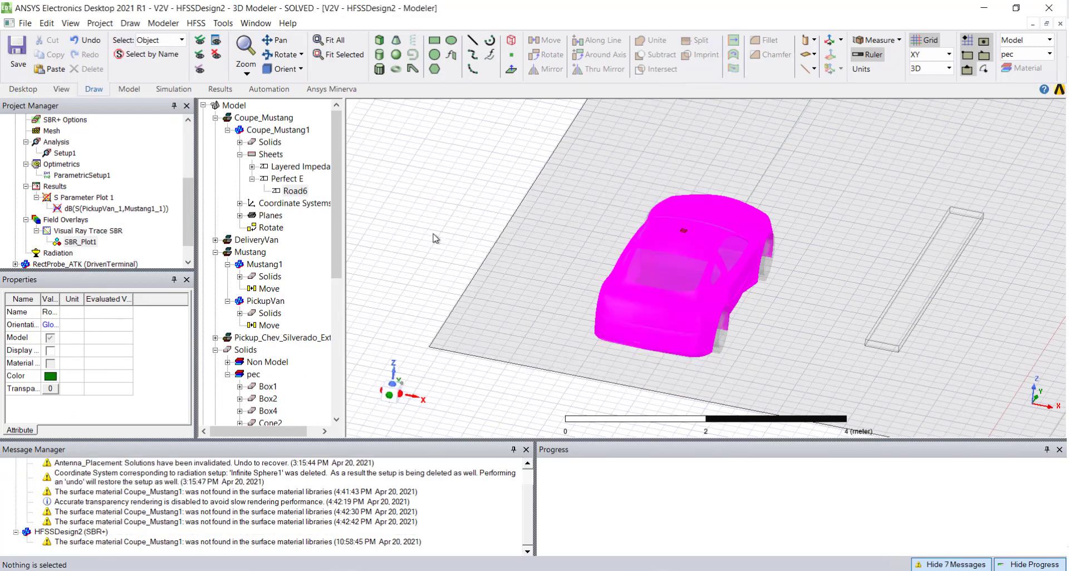
pyautogui.click(438, 187)
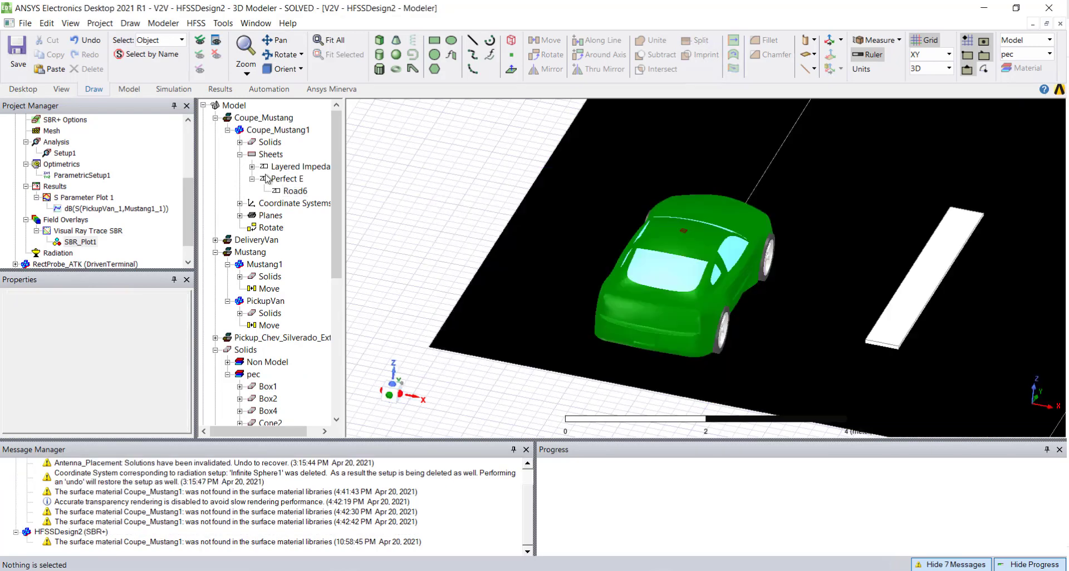
# - Show the antenna structure and the radiation pattern of the Mustang1 antenna component
pyautogui.click(247, 269)
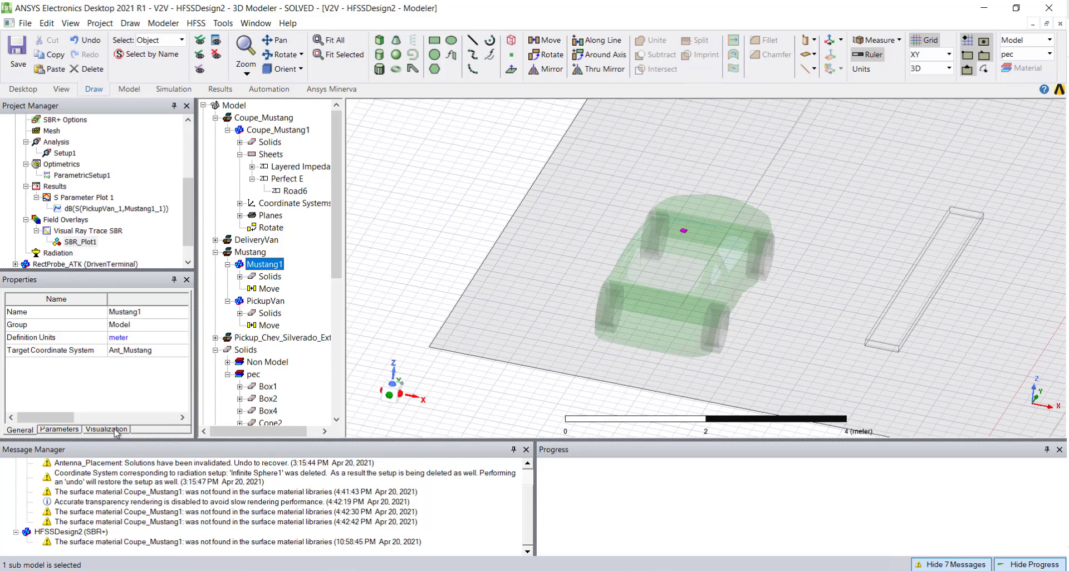
pyautogui.click(106, 429)
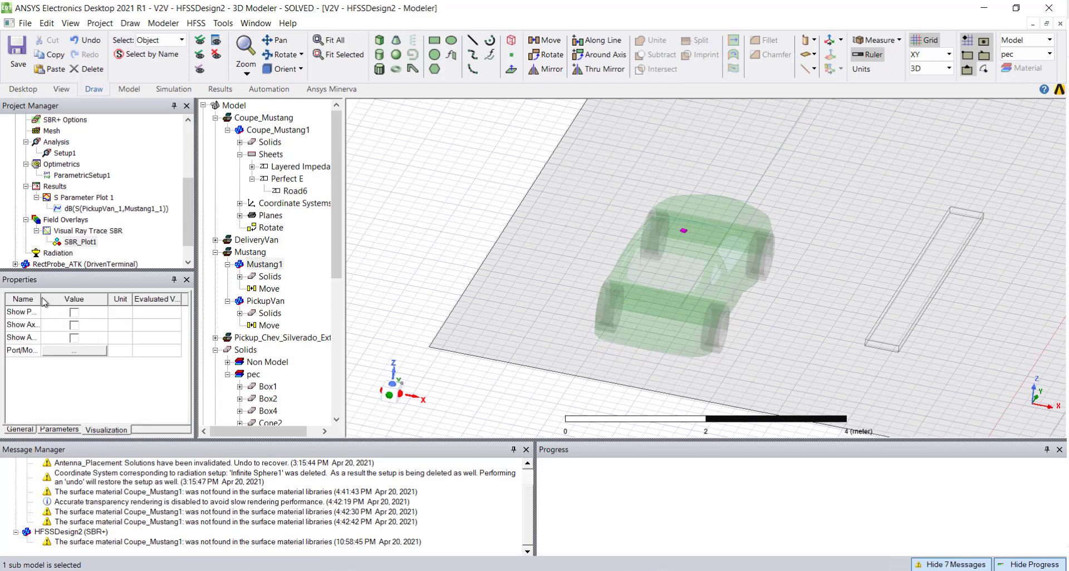
pyautogui.moveTo(44, 302); pyautogui.dragTo(79, 301)
pyautogui.click(112, 341)
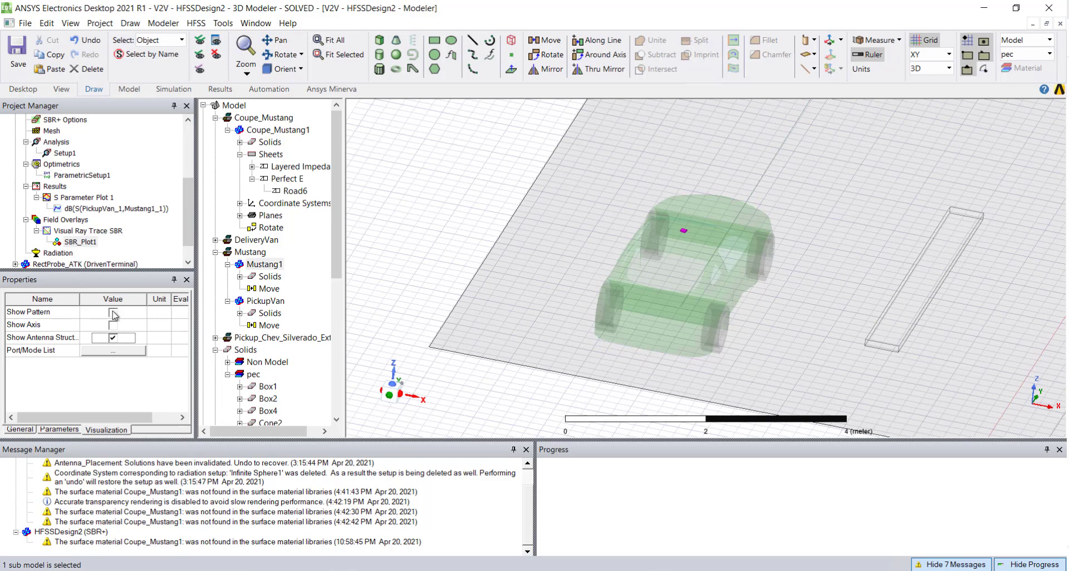
pyautogui.click(113, 313)
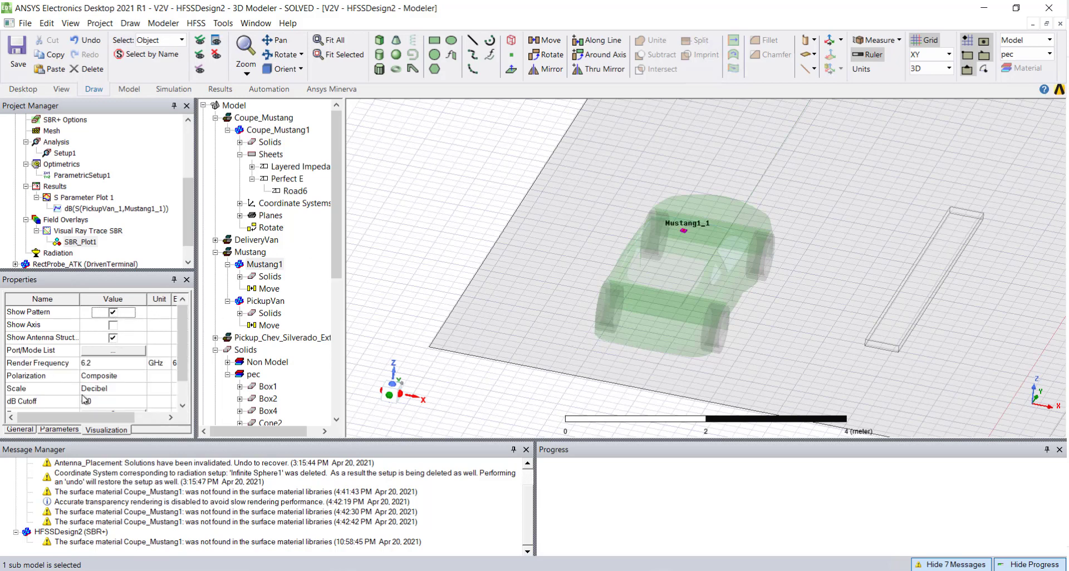
# - Set the scaling factor of the Mustang1 antenna pattern to 5
pyautogui.scroll(-2, 187, 352)
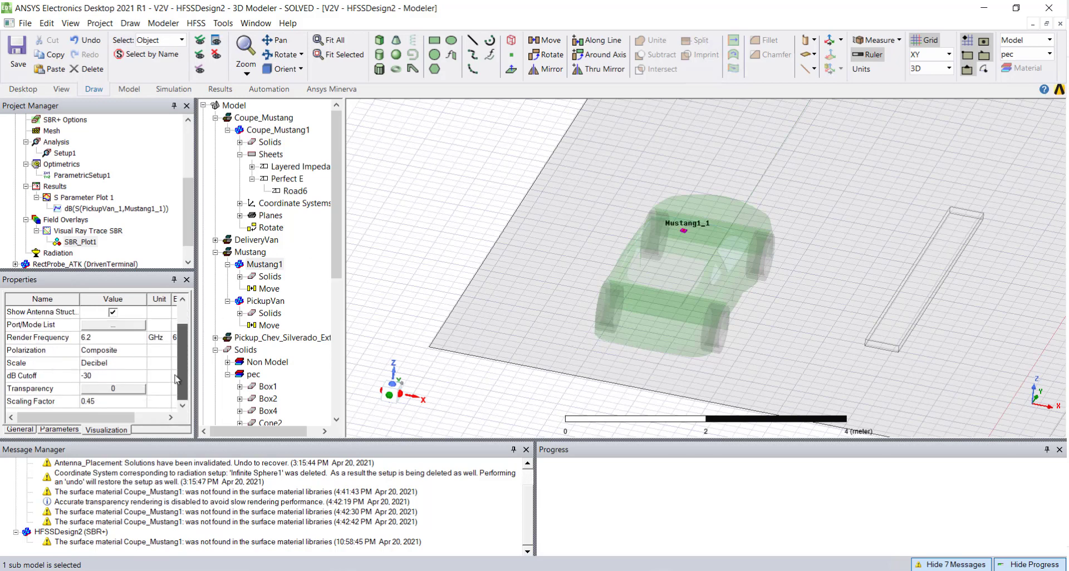
pyautogui.click(102, 404)
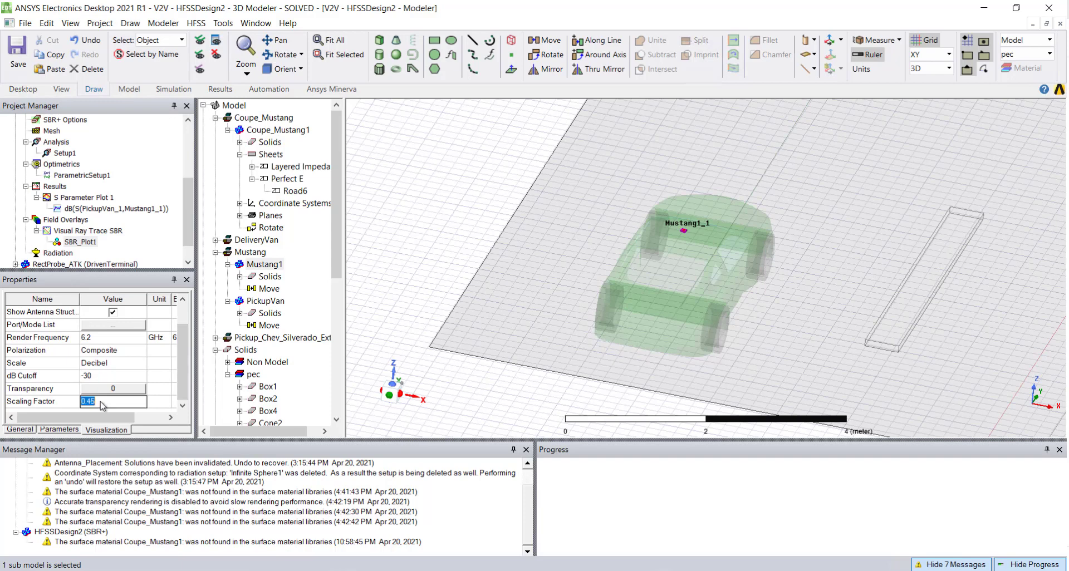
pyautogui.write('5')
pyautogui.click(426, 264)
pyautogui.scroll(2, 732, 217)
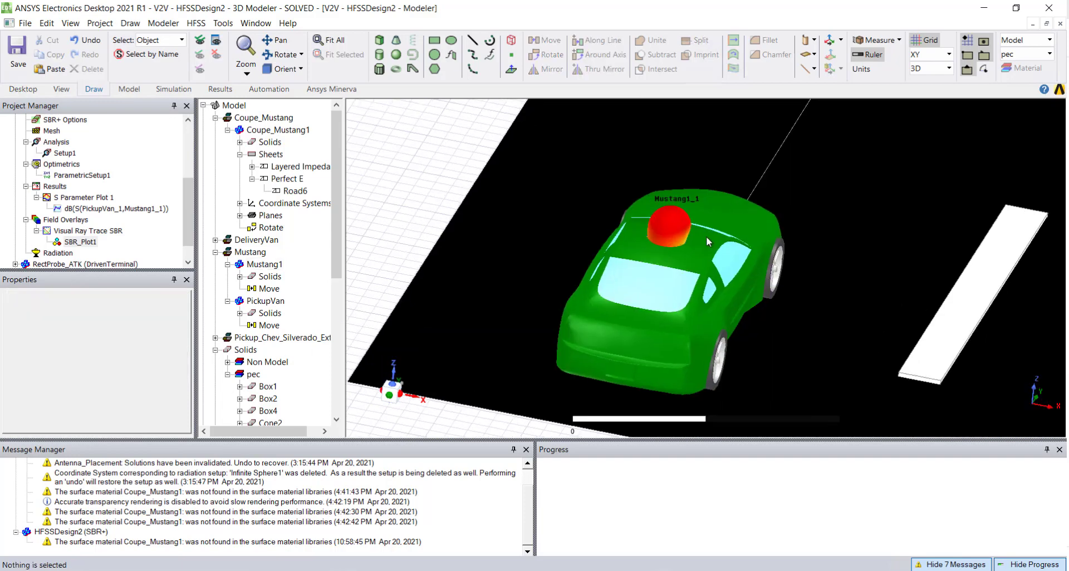
pyautogui.scroll(2, 706, 237)
# - Review the whole street scene and the time_var sweep definition in ParametricSetup1
pyautogui.keyDown('alt'); pyautogui.moveTo(648, 323); pyautogui.dragTo(709, 396); pyautogui.keyUp('alt')
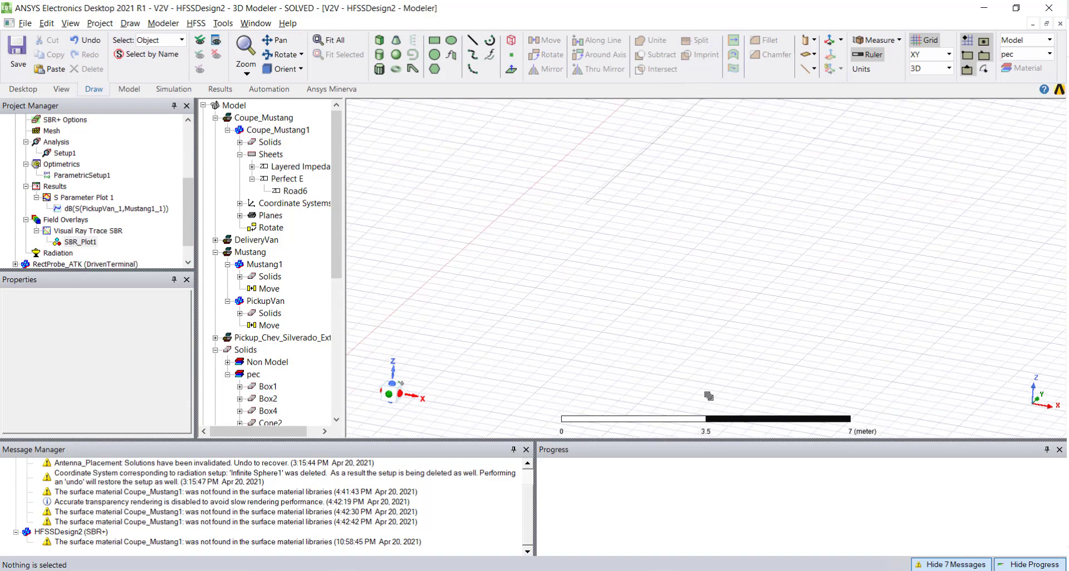
pyautogui.scroll(-5, 709, 396)
pyautogui.keyDown('shift'); pyautogui.moveTo(699, 283); pyautogui.dragTo(704, 234); pyautogui.keyUp('shift')
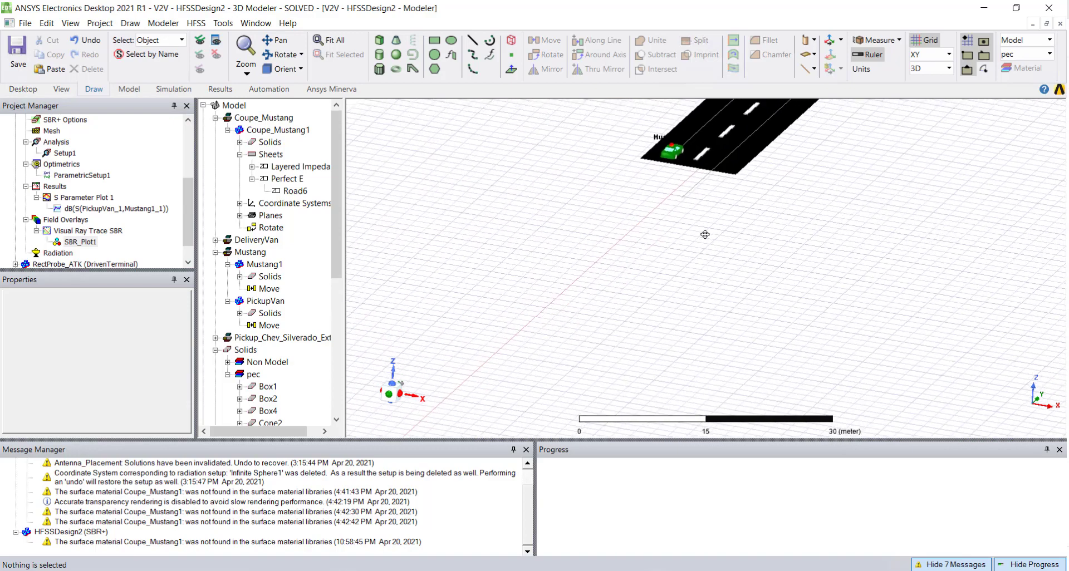
pyautogui.keyDown('shift'); pyautogui.moveTo(637, 229); pyautogui.dragTo(656, 353); pyautogui.keyUp('shift')
pyautogui.keyDown('shift'); pyautogui.moveTo(798, 243); pyautogui.dragTo(832, 377); pyautogui.keyUp('shift')
pyautogui.scroll(-5, 832, 377)
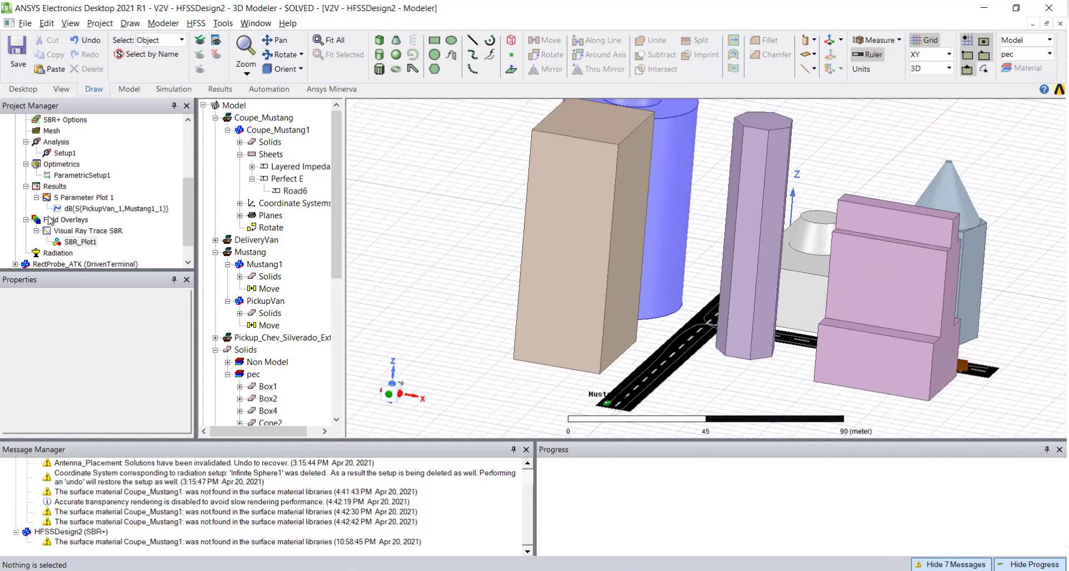
pyautogui.rightClick(70, 177)
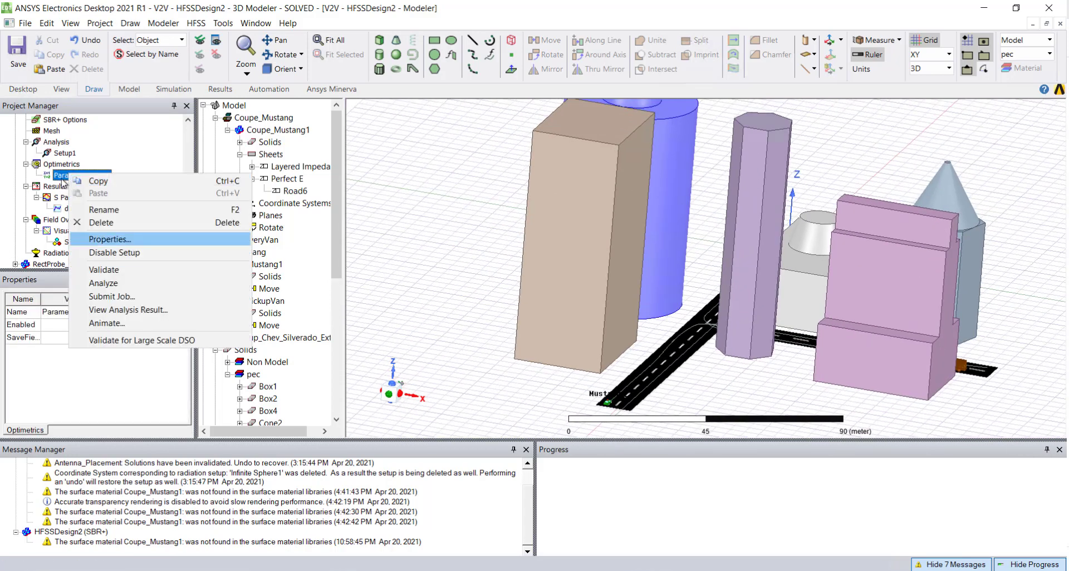
pyautogui.click(162, 239)
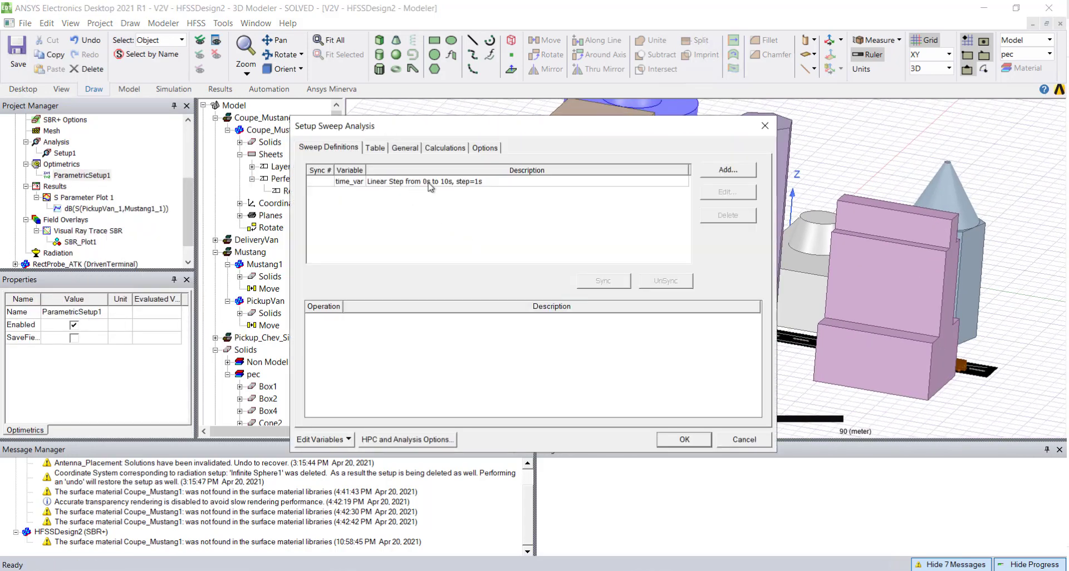
pyautogui.click(764, 125)
# - Start a rectangular modal solution plot of dB(S(PickupVan_1,Mustang1_1)) with time_var as the primary sweep
pyautogui.click(55, 186)
pyautogui.rightClick(60, 192)
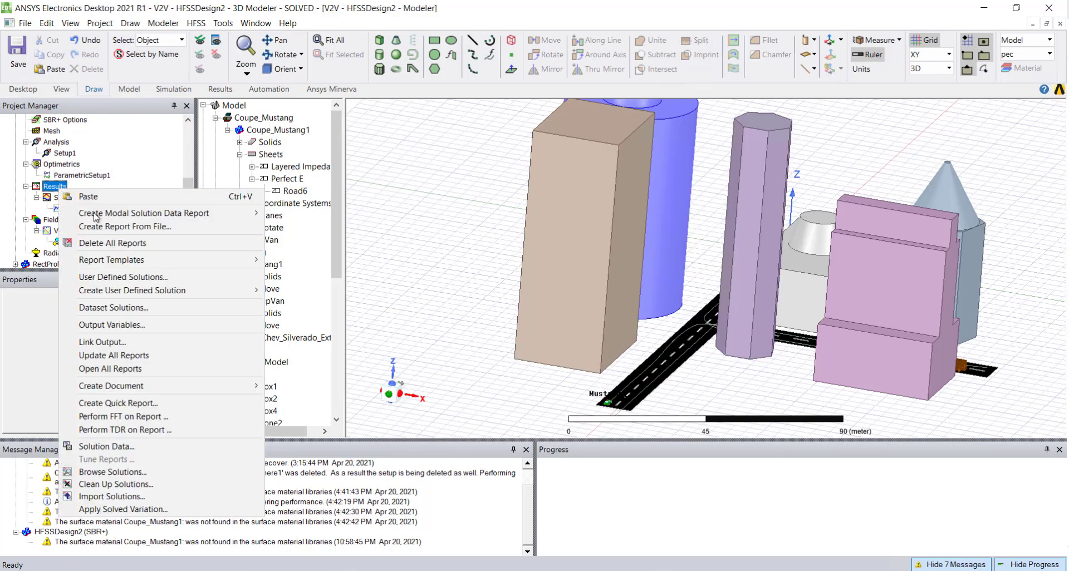
pyautogui.moveTo(95, 216)
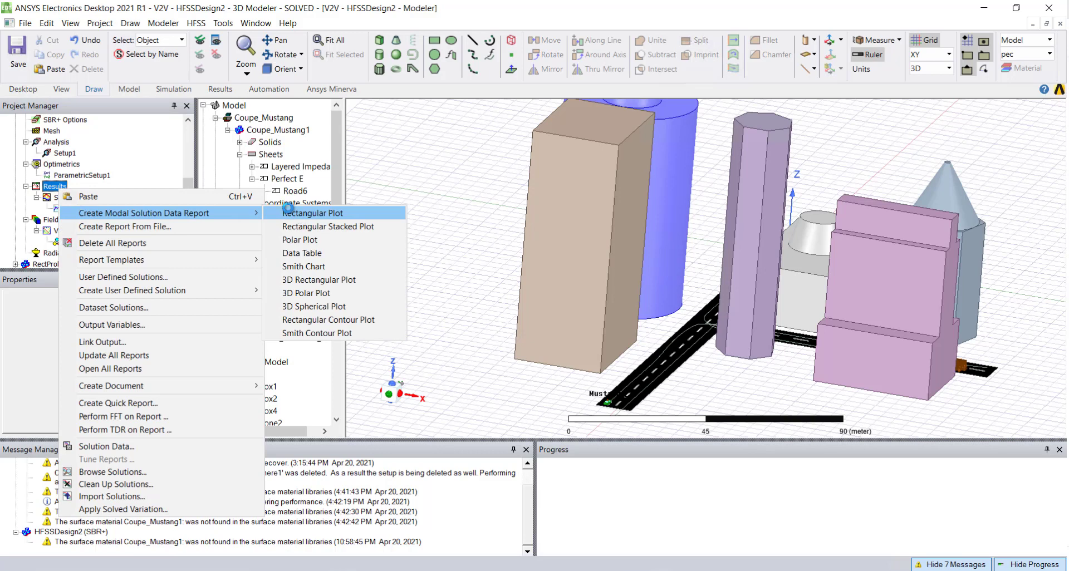
pyautogui.click(291, 212)
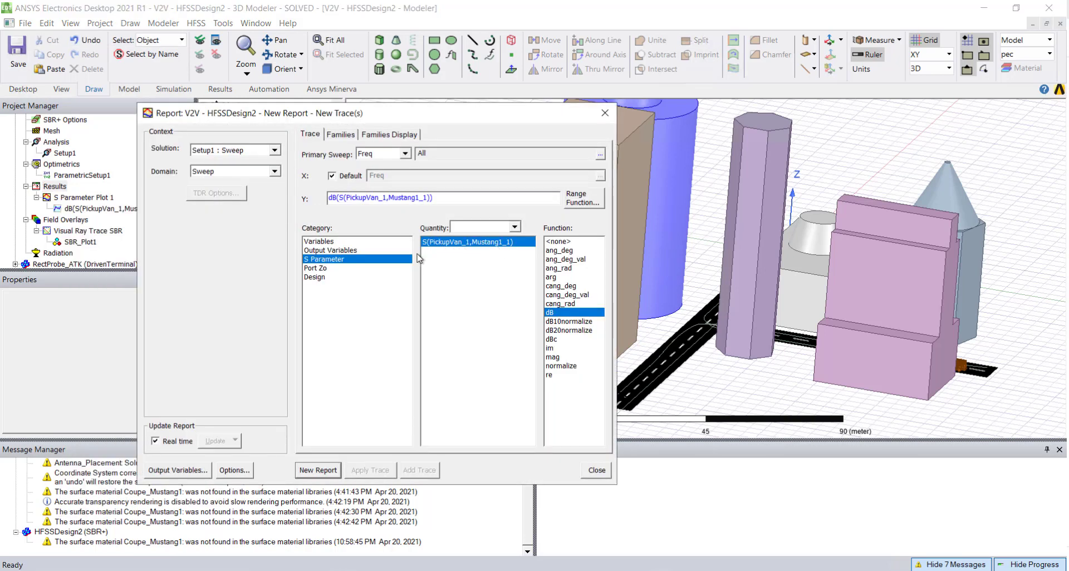
pyautogui.click(405, 155)
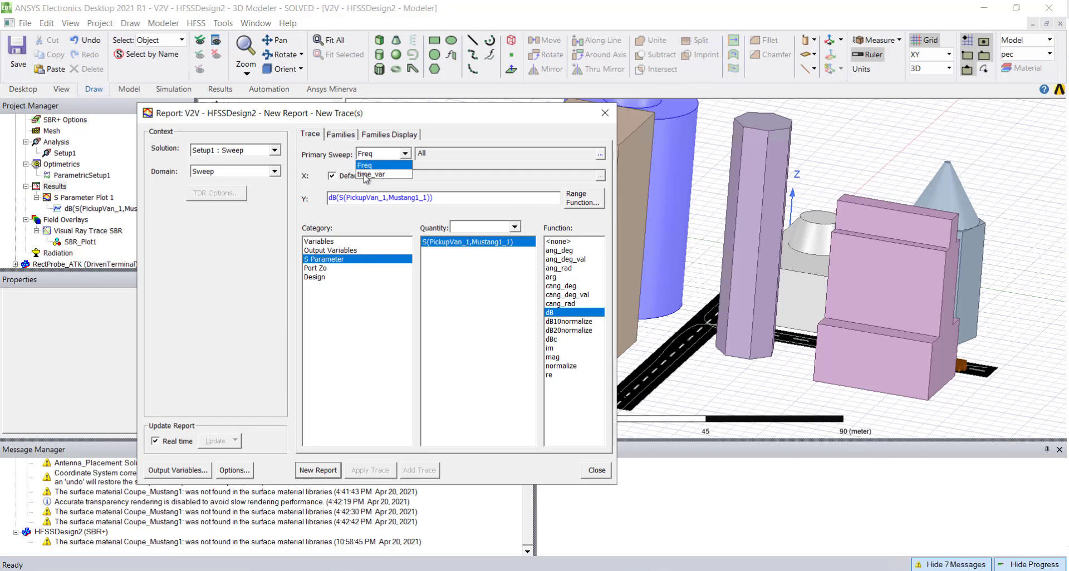
pyautogui.click(341, 135)
# - Restrict the report's Freq family to 5.9GHz and create the new report
pyautogui.click(340, 135)
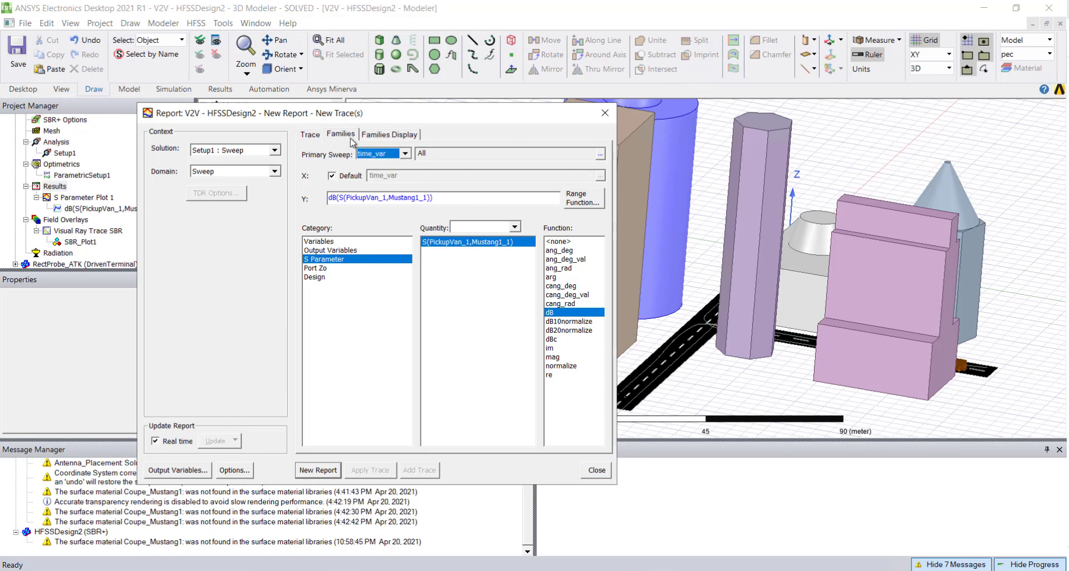
pyautogui.click(590, 200)
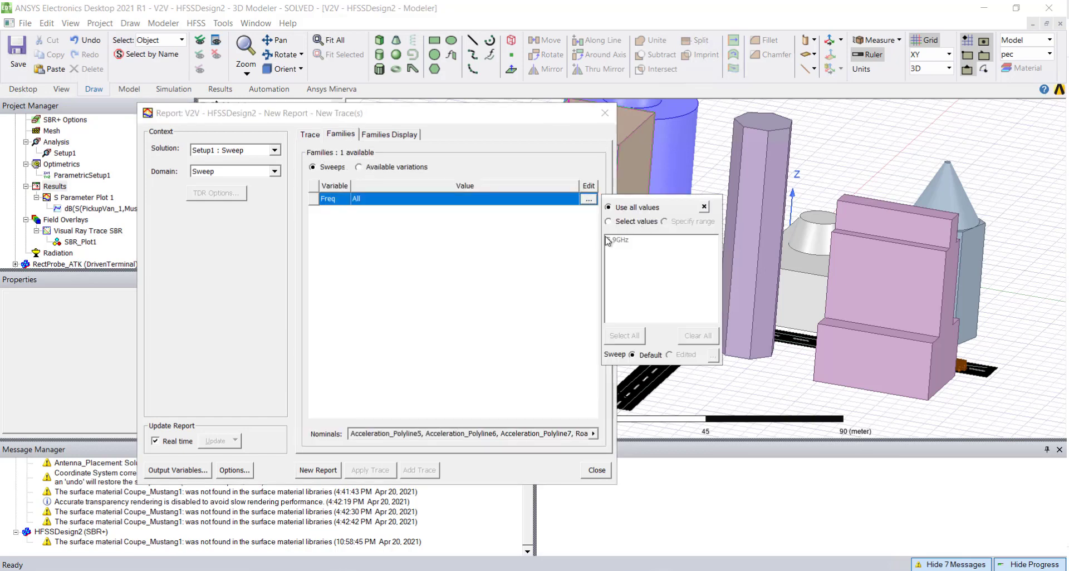
pyautogui.click(614, 240)
pyautogui.click(319, 471)
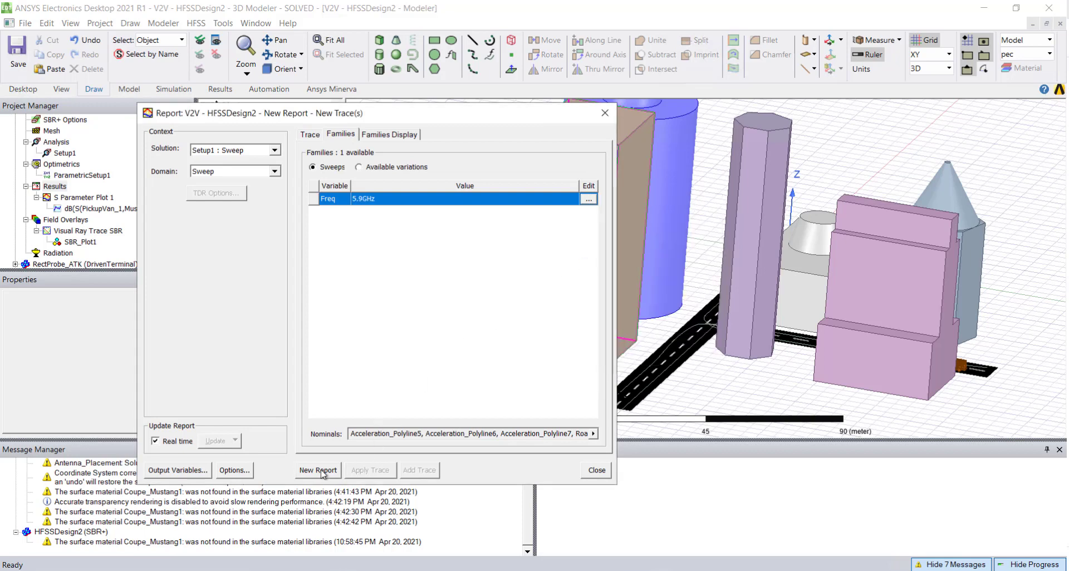
pyautogui.click(597, 472)
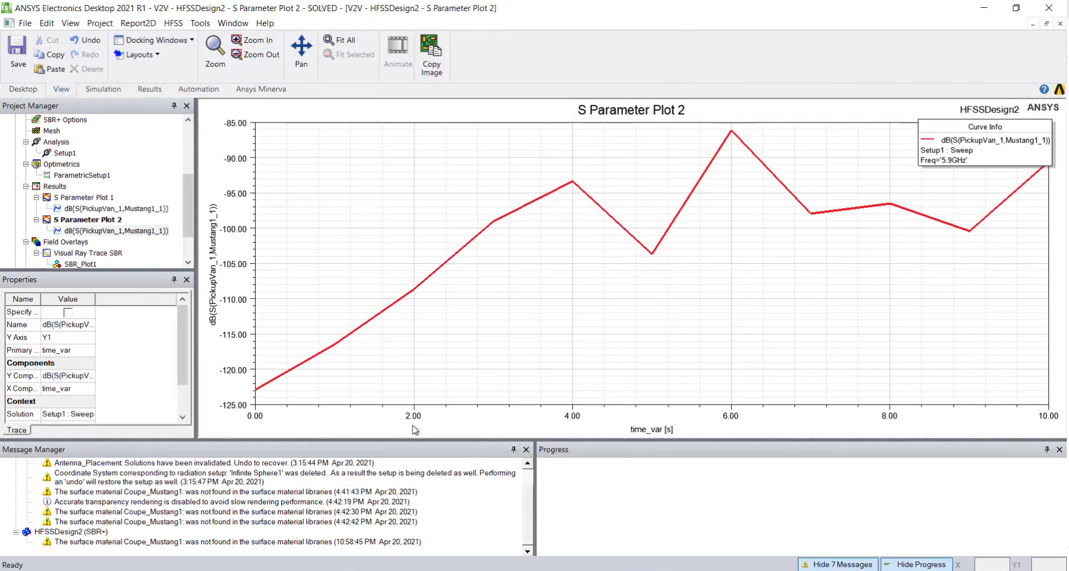